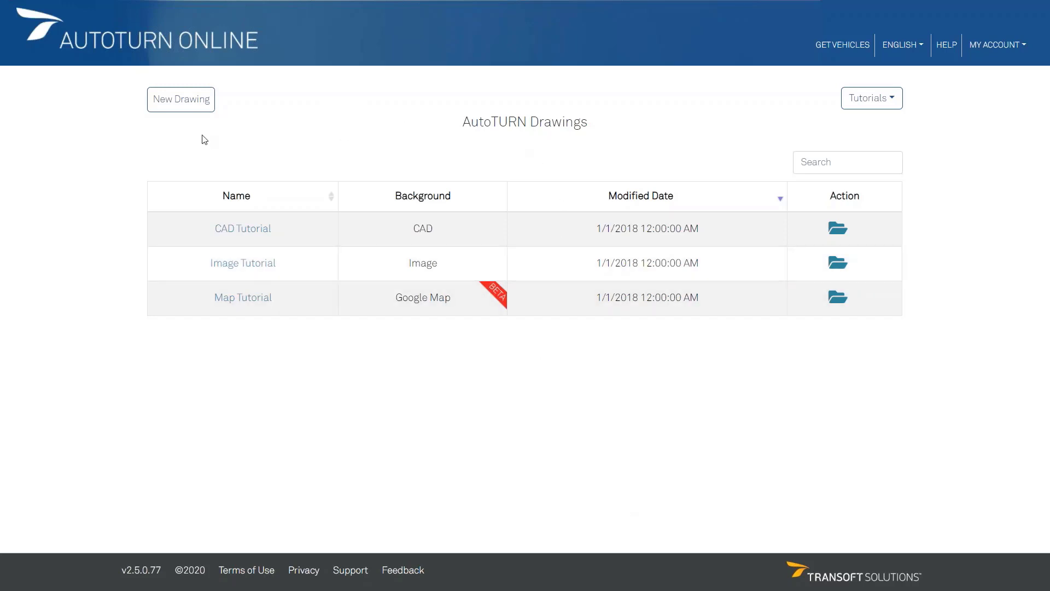
# - Create a new drawing with the image Parking Layout.jpg uploaded as its background
pyautogui.click(190, 109)
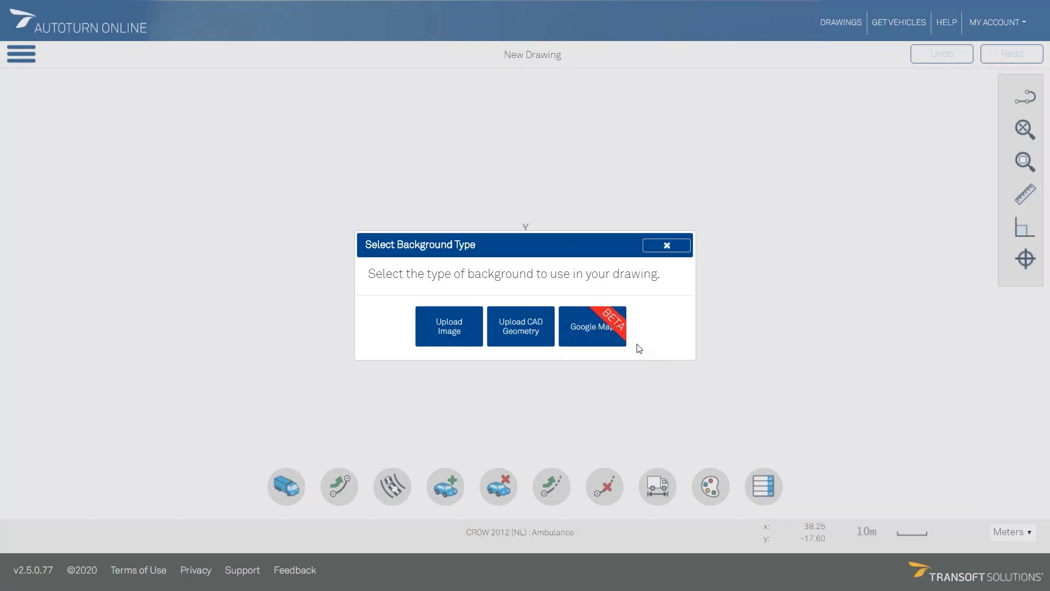
pyautogui.click(441, 326)
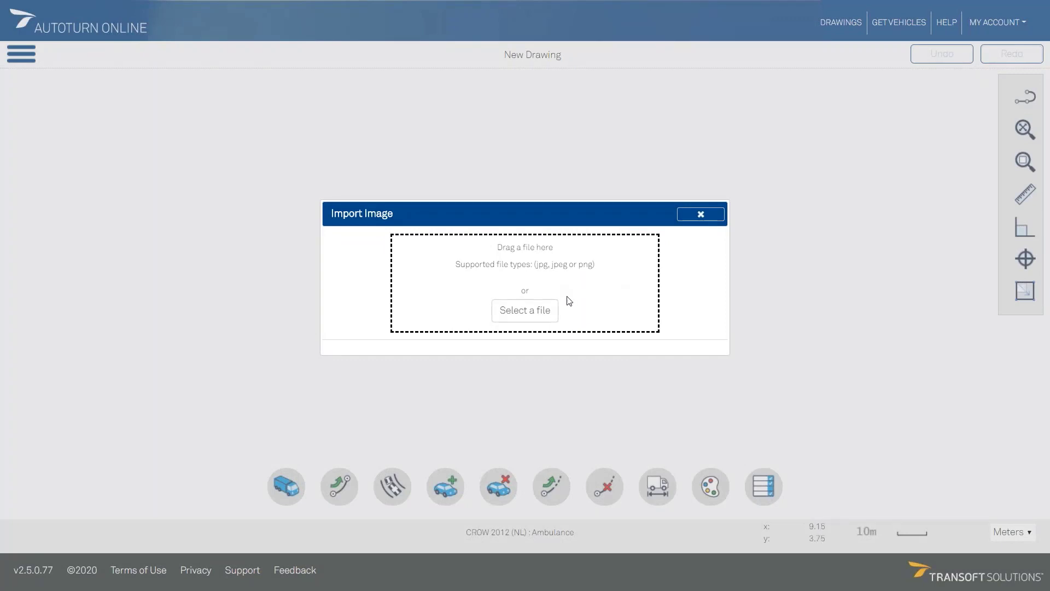
pyautogui.click(528, 317)
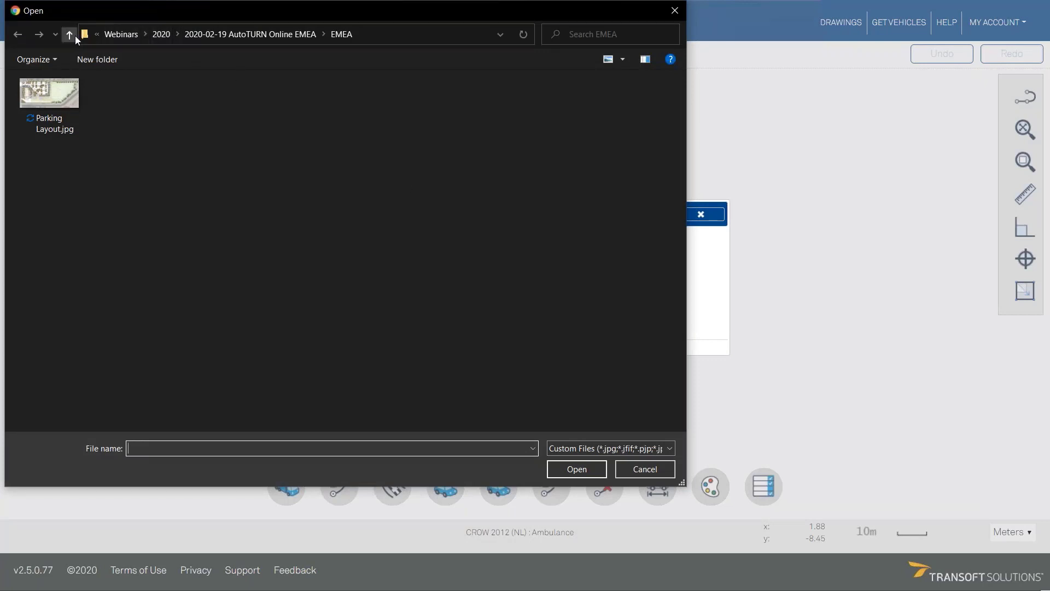
pyautogui.click(59, 113)
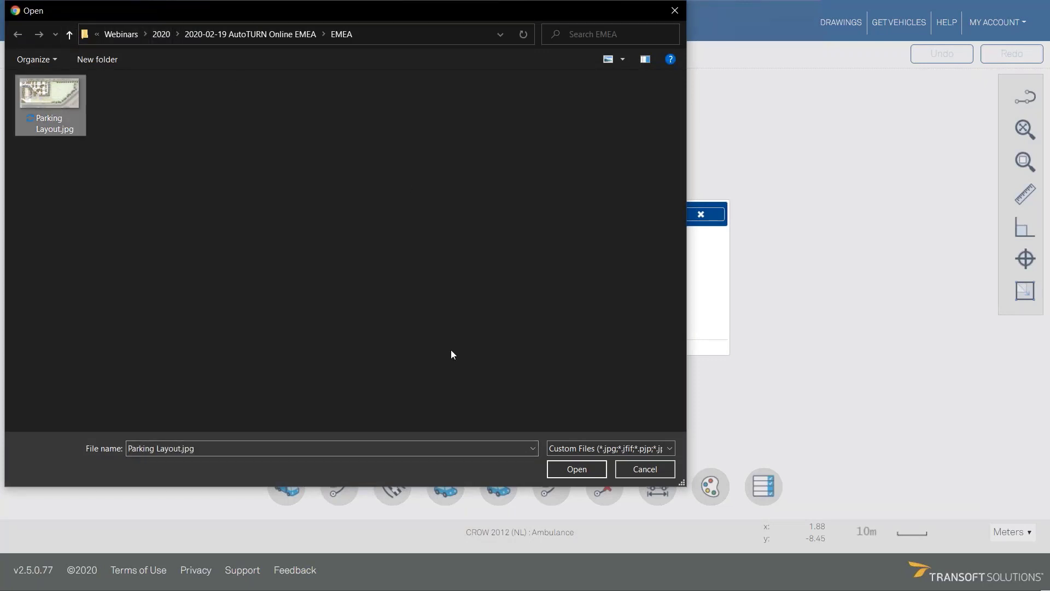
pyautogui.click(575, 470)
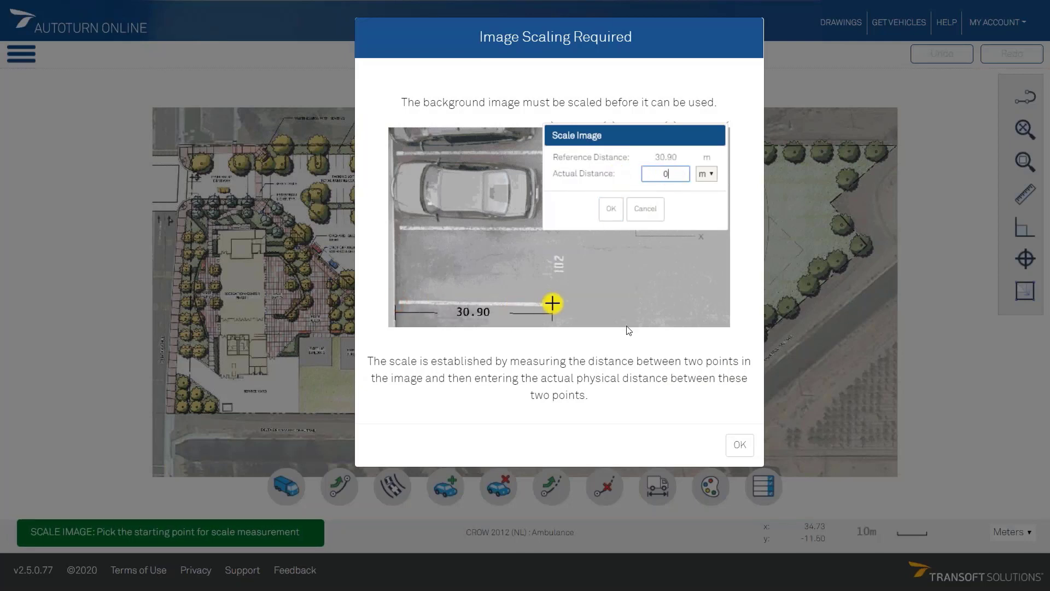
# - Scale the background image by measuring one parking stall's width between two stall lines and setting the actual distance to 2.50 m
pyautogui.click(737, 451)
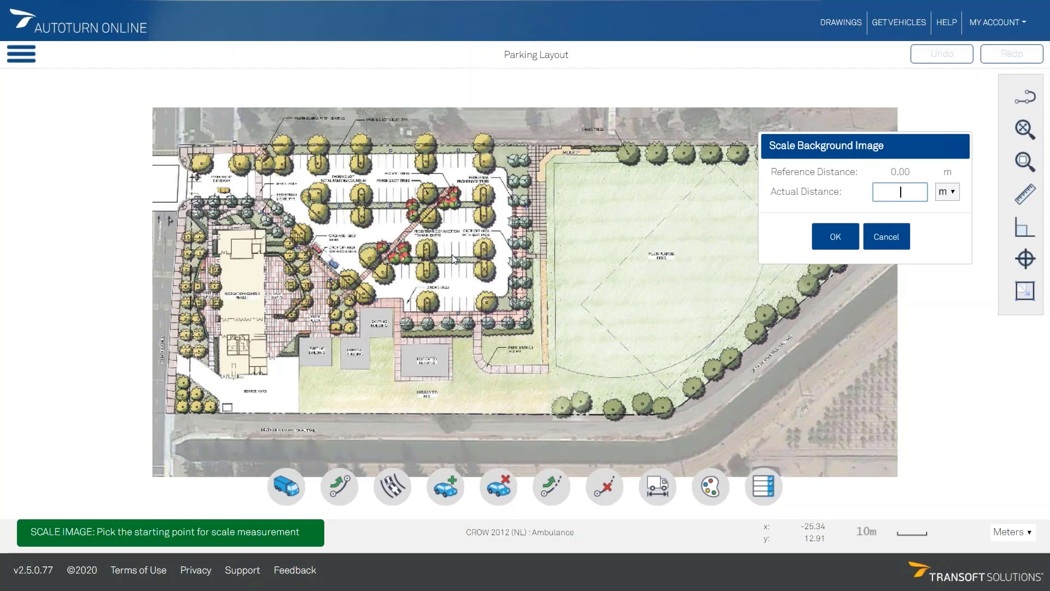
pyautogui.scroll(3, 452, 254)
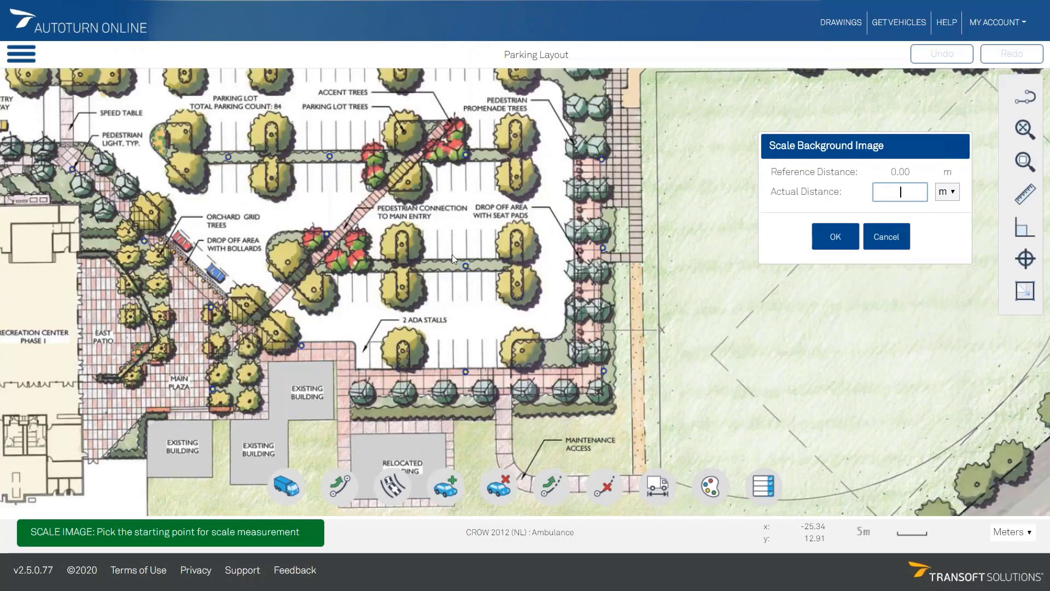
pyautogui.scroll(4, 452, 254)
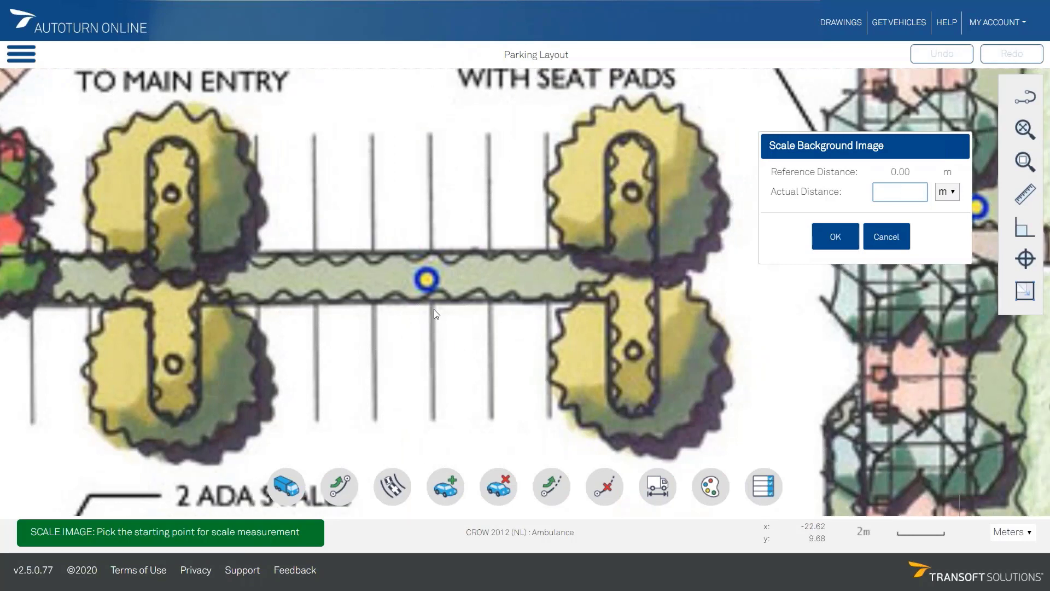
pyautogui.click(432, 306)
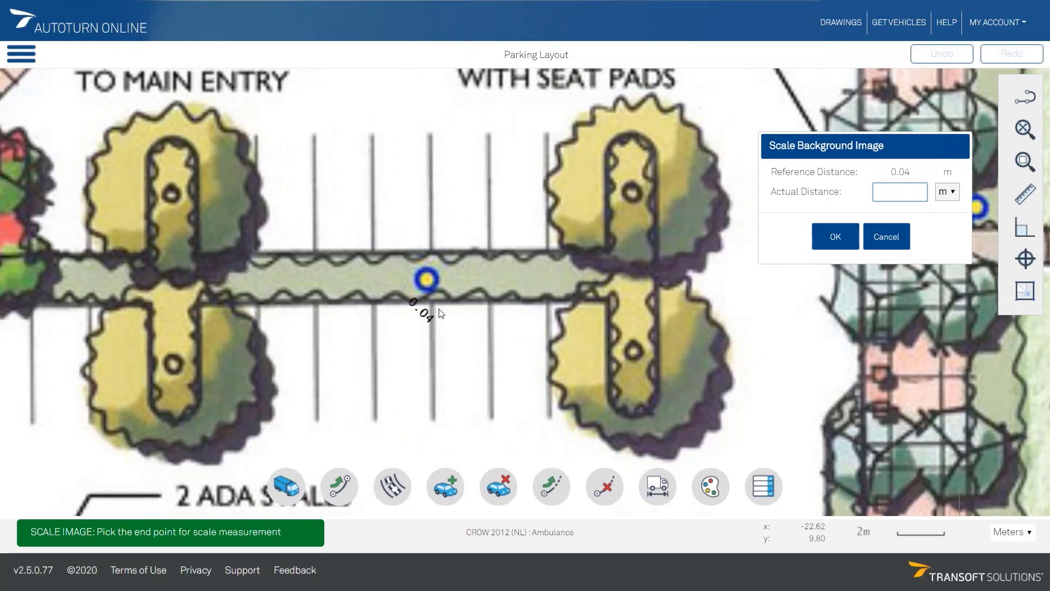
pyautogui.click(491, 305)
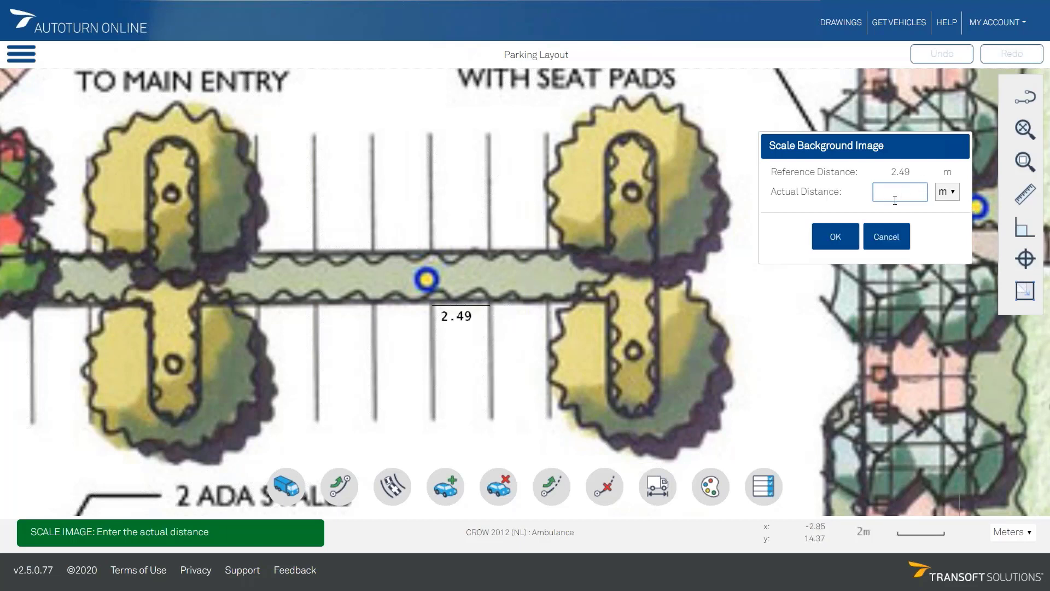
pyautogui.write('2.50')
pyautogui.click(837, 238)
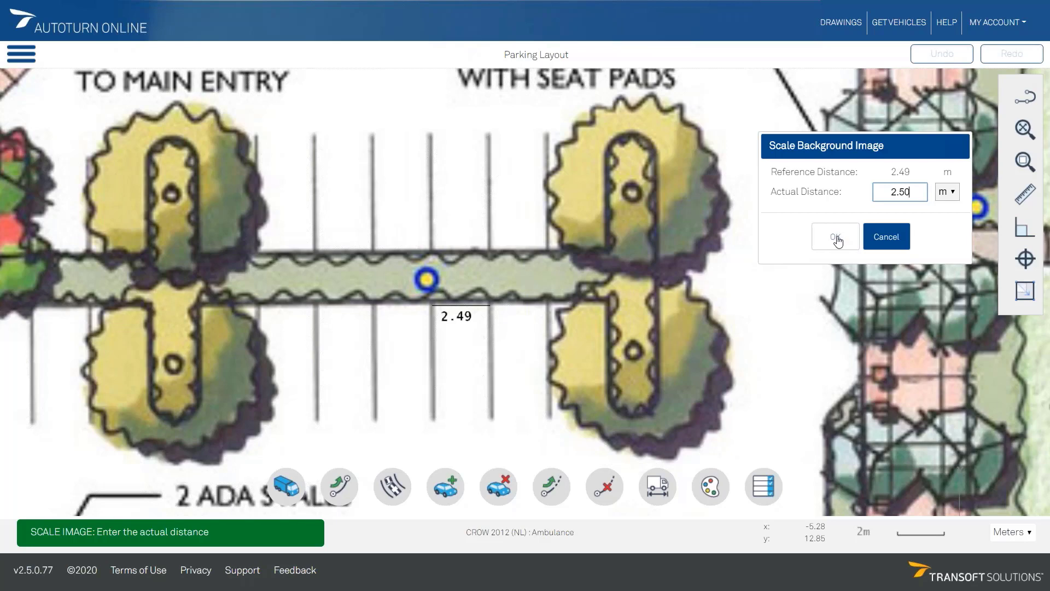
pyautogui.click(839, 240)
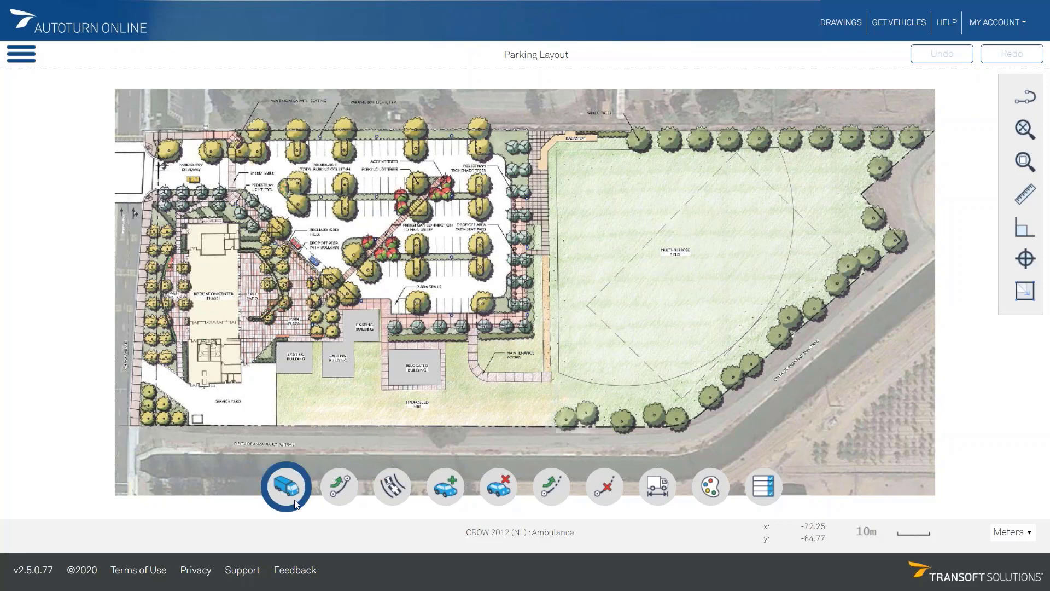
# - Search the vehicle library for tesla and select the Tesla Model S from CITY - LUXURY AND EV
pyautogui.click(286, 487)
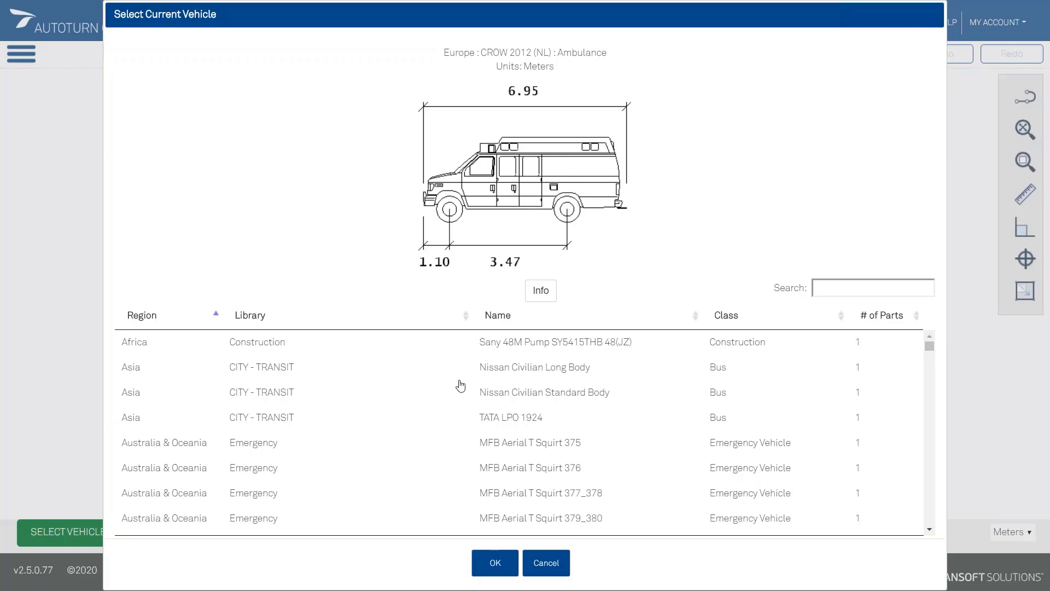
pyautogui.scroll(-15, 460, 386)
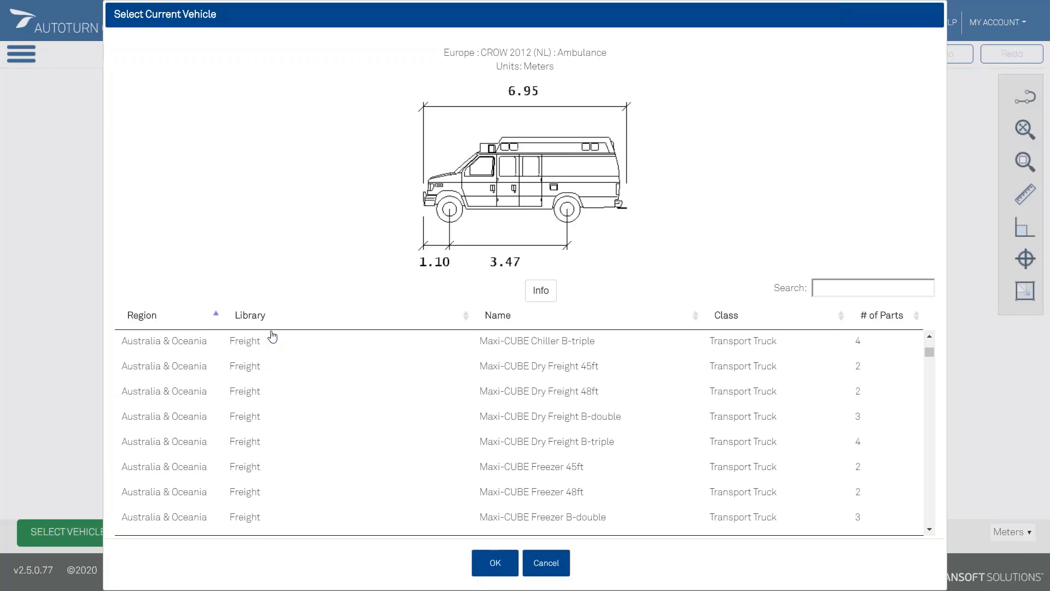
pyautogui.scroll(-2, 332, 401)
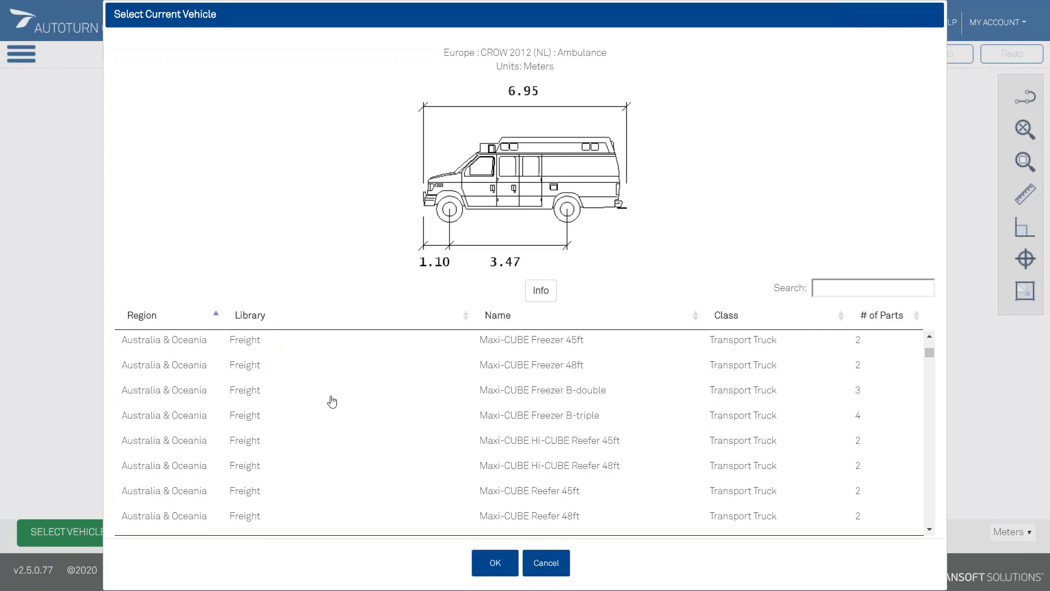
pyautogui.scroll(-10, 332, 402)
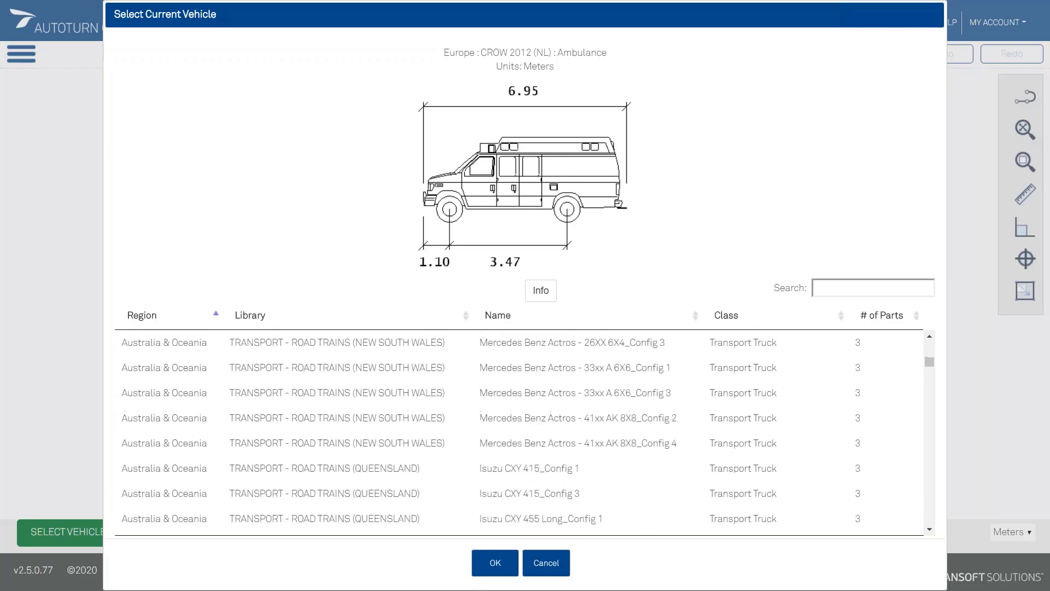
pyautogui.scroll(-10, 332, 402)
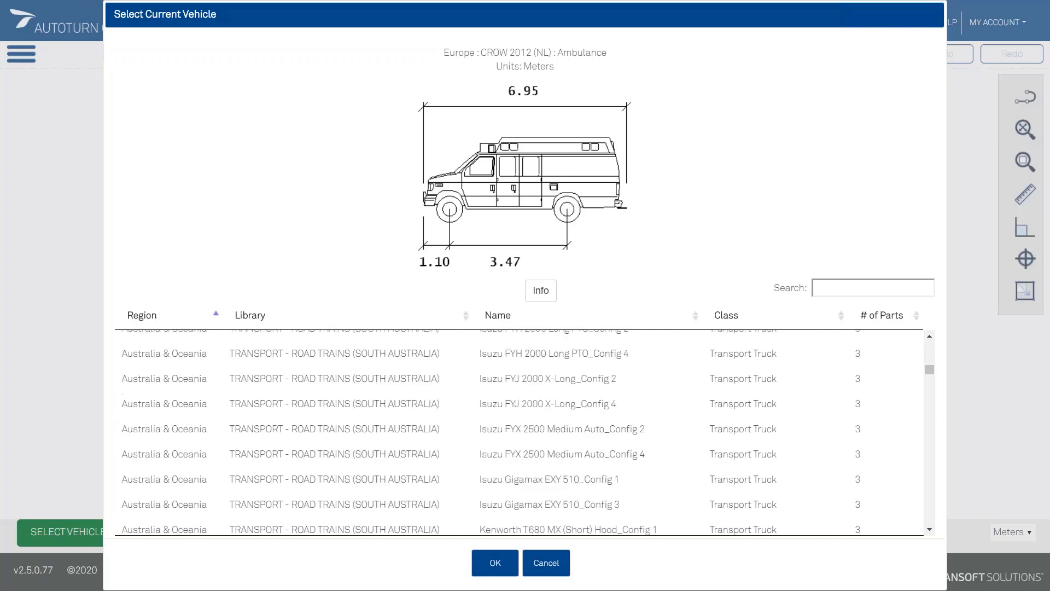
pyautogui.scroll(-10, 358, 410)
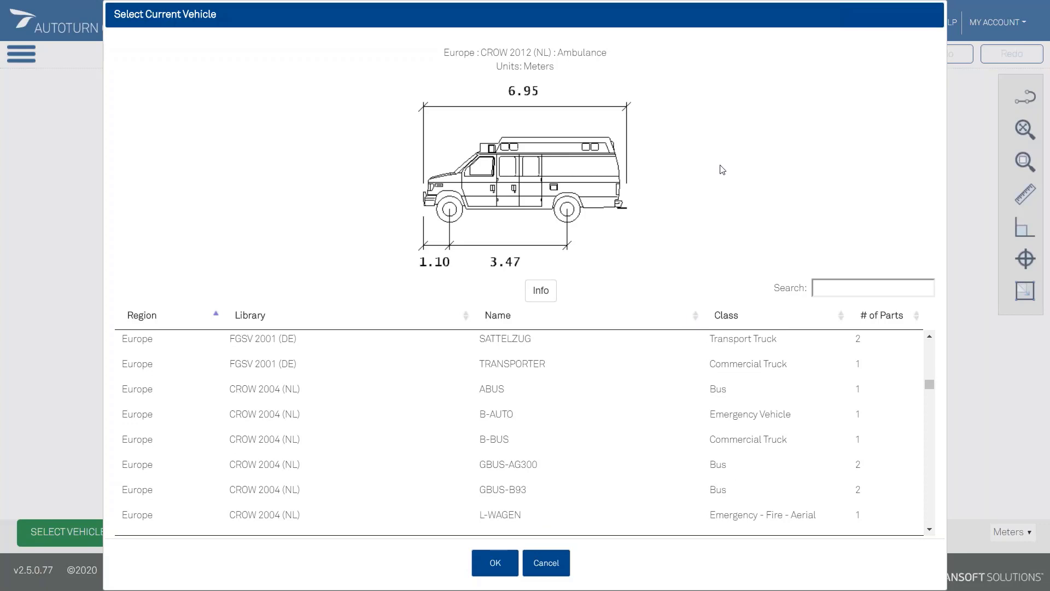
pyautogui.click(865, 283)
pyautogui.write('tesla')
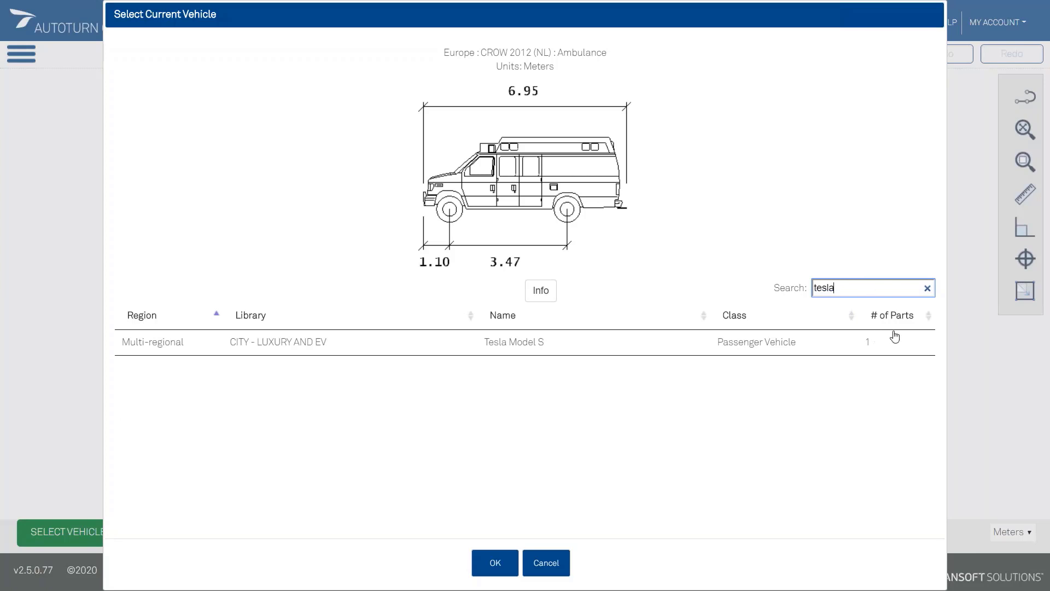
pyautogui.click(537, 345)
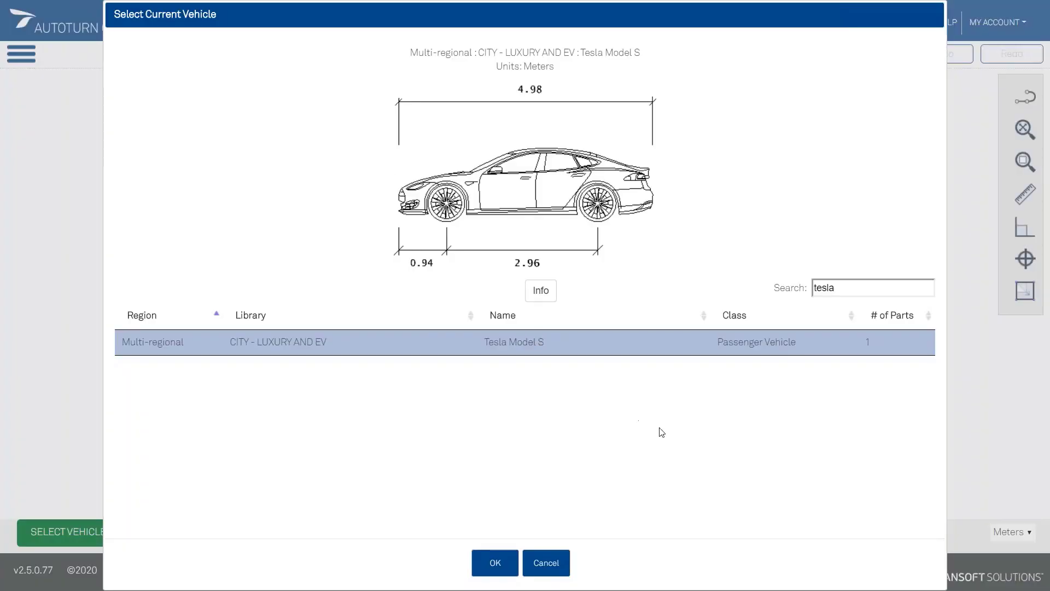
# - View the Tesla Model S source information and accept it as the current vehicle
pyautogui.click(552, 296)
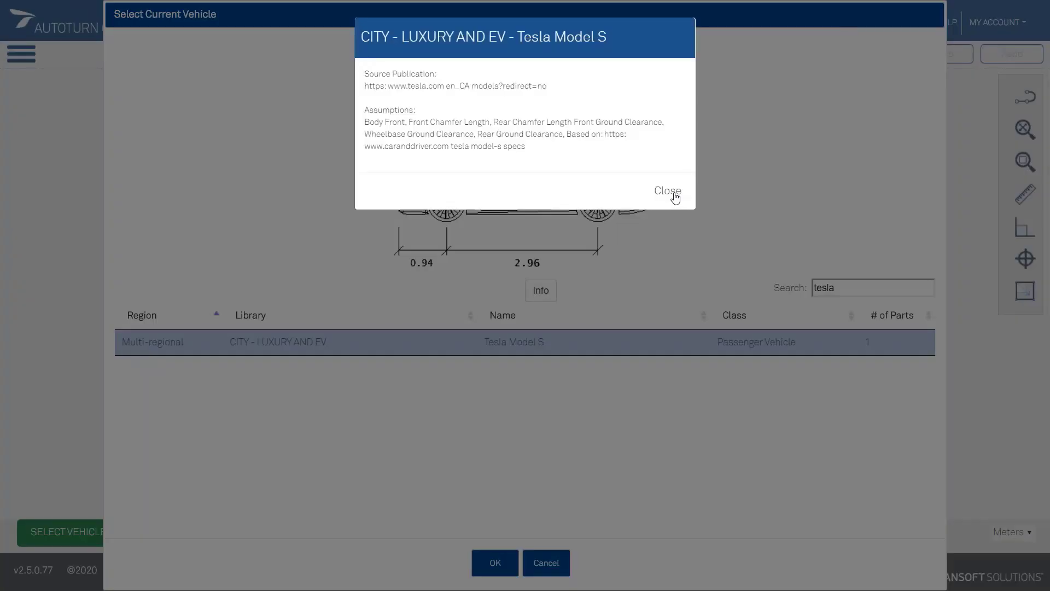
pyautogui.click(668, 190)
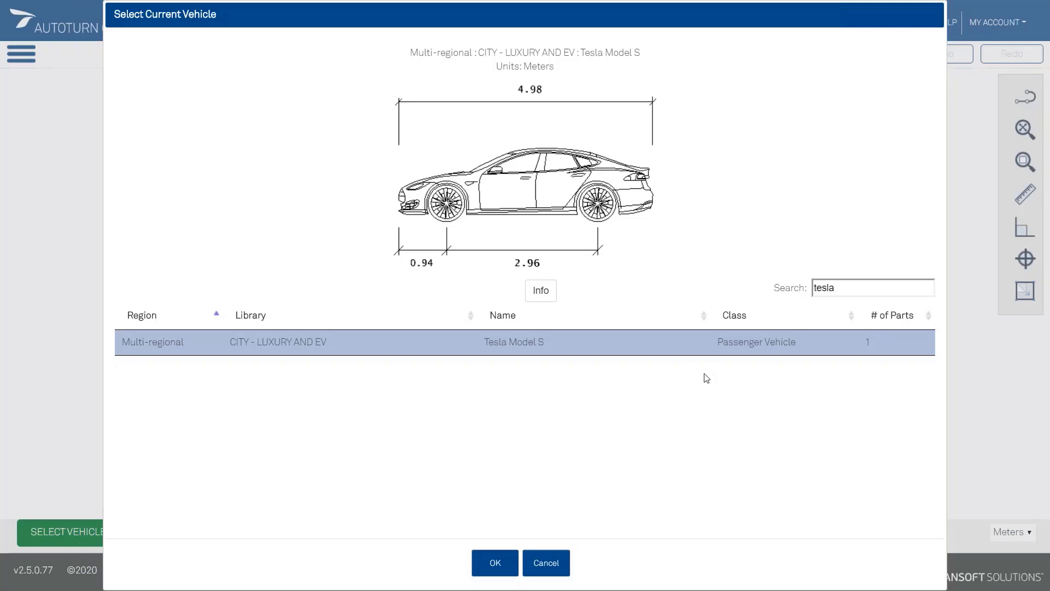
pyautogui.click(498, 567)
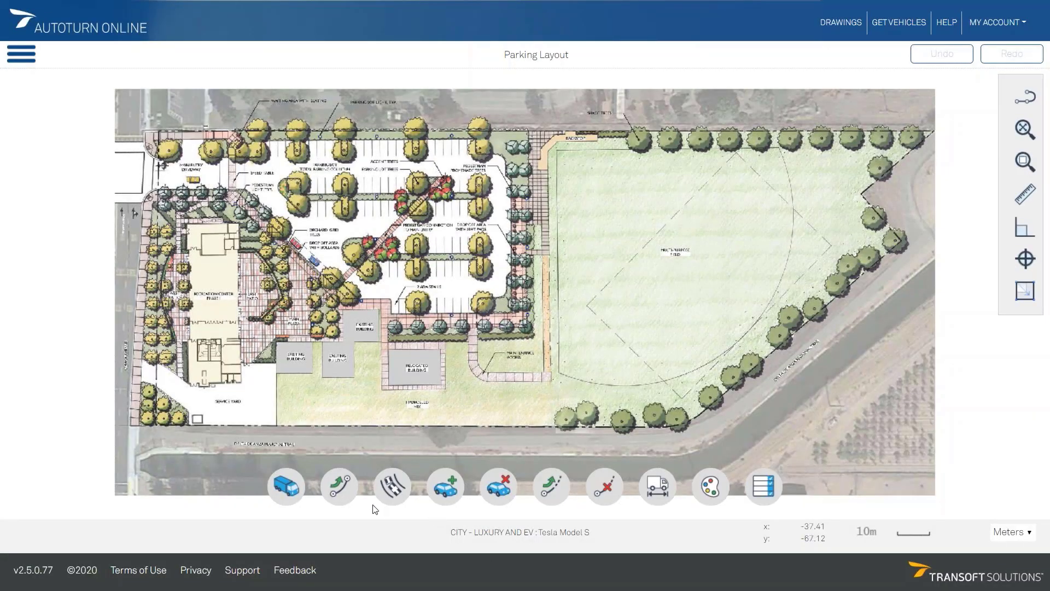
# - Start an arc path with the vehicle in O'Hara Avenue's right-turn lane, facing north toward the main entry driveway
pyautogui.click(345, 493)
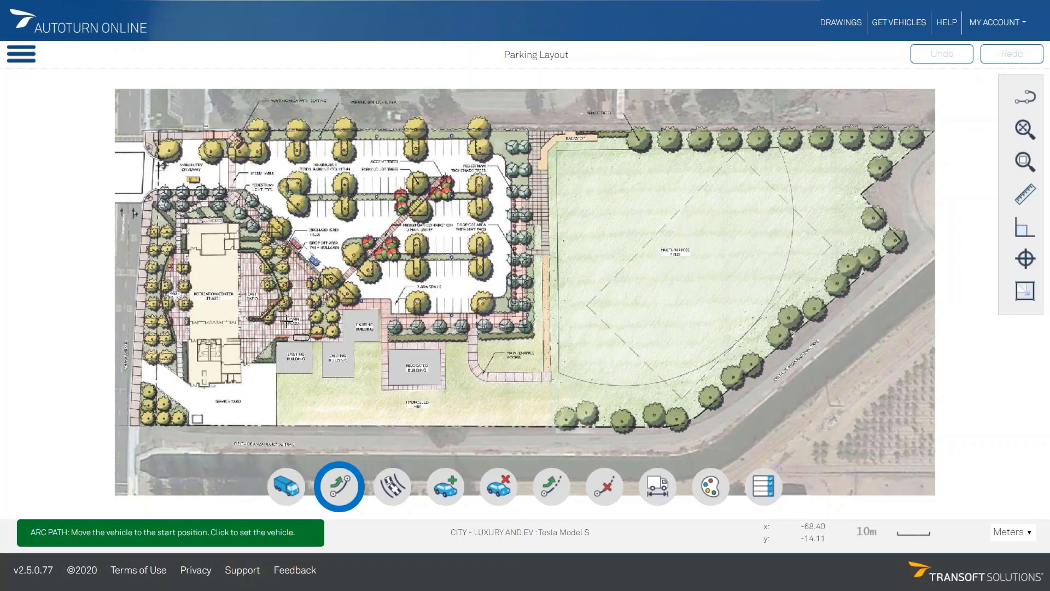
pyautogui.scroll(3, 166, 254)
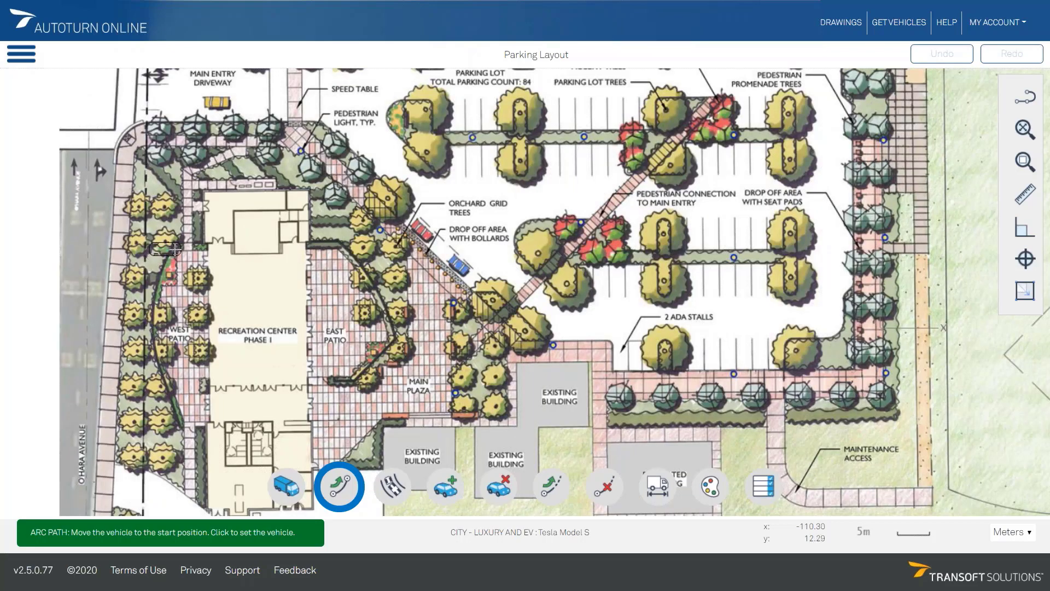
pyautogui.moveTo(176, 249); pyautogui.dragTo(414, 371, button='middle')
pyautogui.scroll(3, 370, 306)
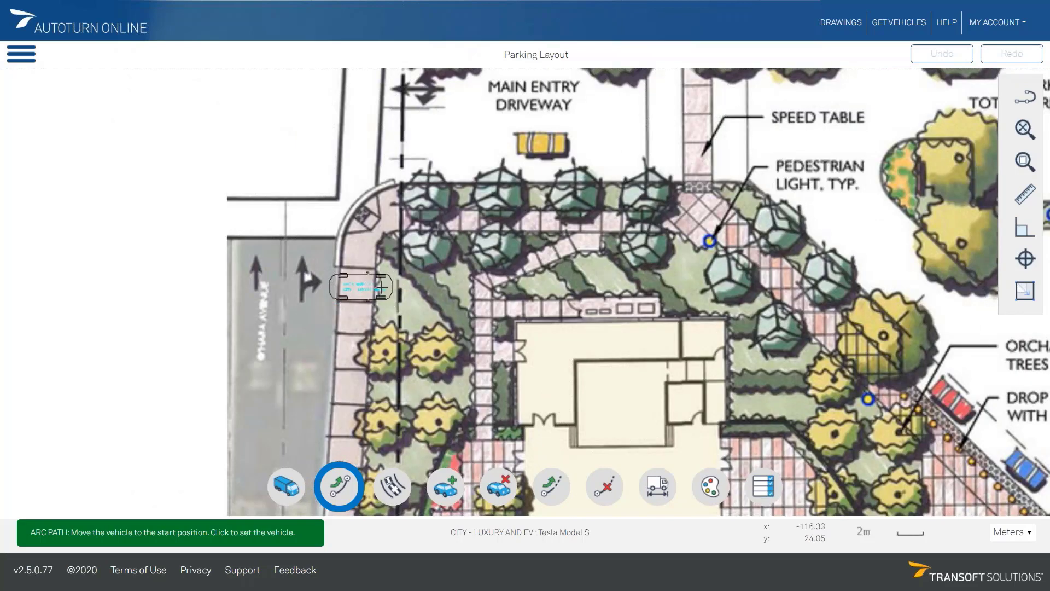
pyautogui.click(314, 268)
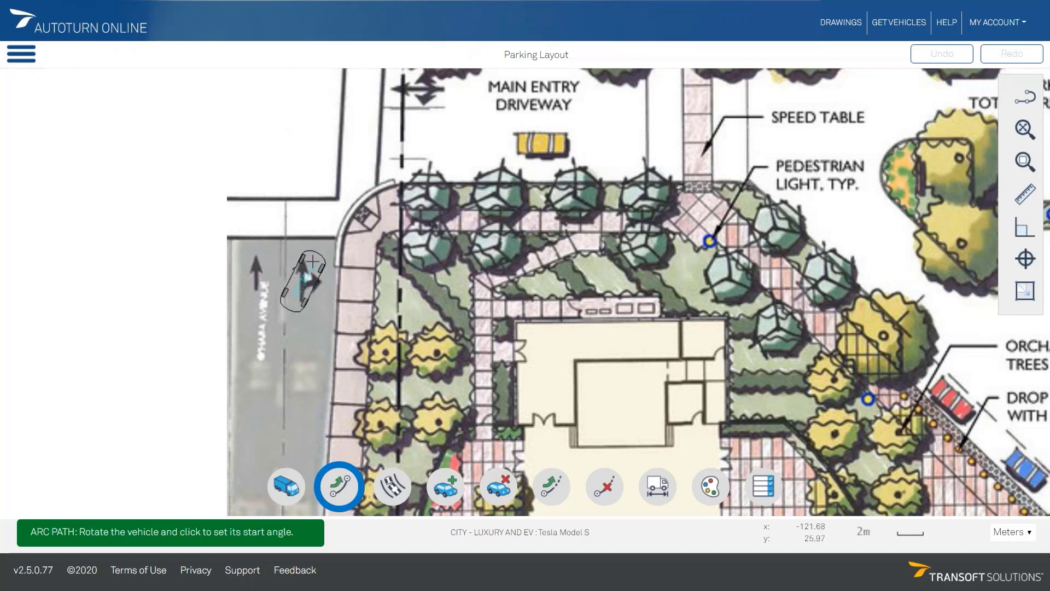
pyautogui.click(315, 231)
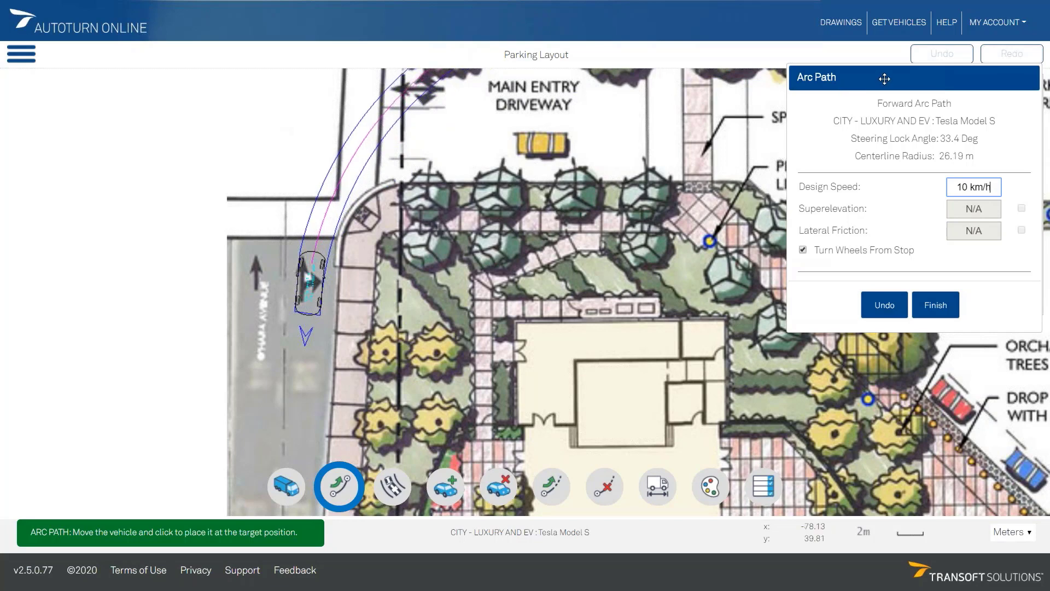
# - Extend the forward arc path around the corner, along the main entry driveway and over the speed table, bending toward the drop-off area
pyautogui.moveTo(884, 77); pyautogui.dragTo(859, 68)
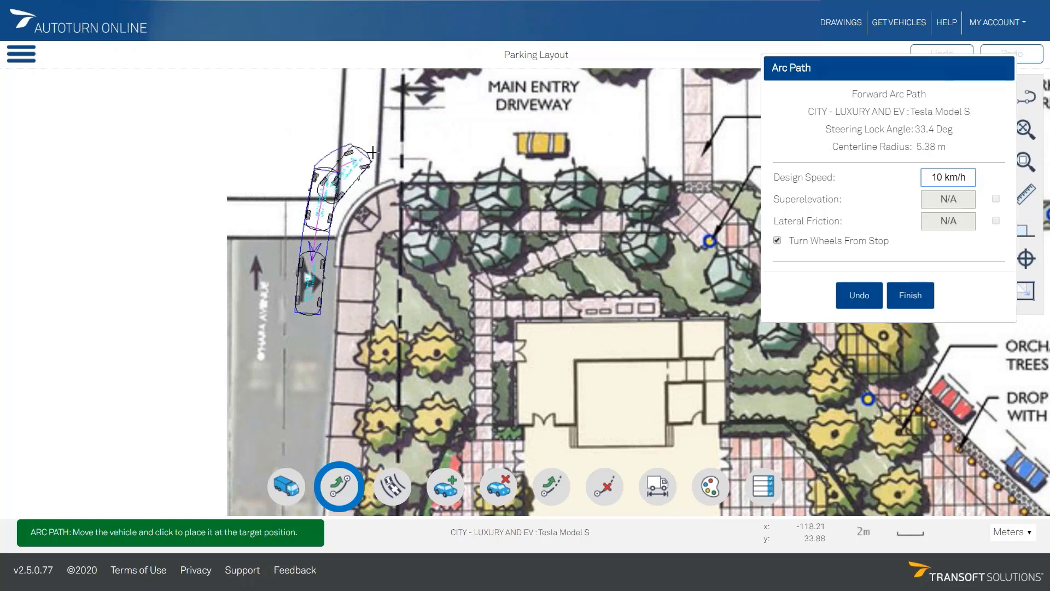
pyautogui.click(435, 147)
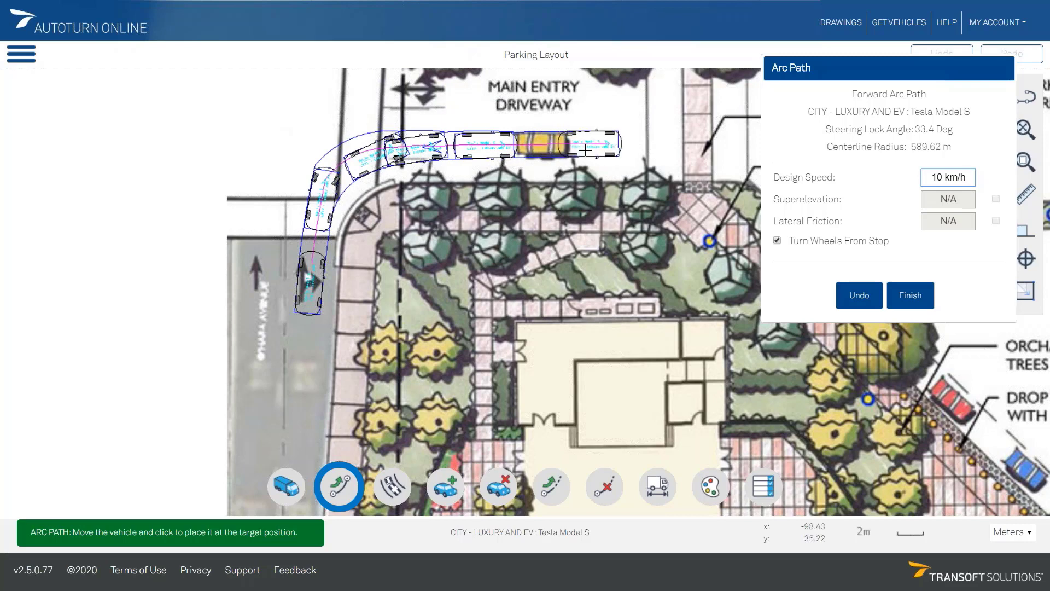
pyautogui.moveTo(616, 143); pyautogui.dragTo(366, 166, button='middle')
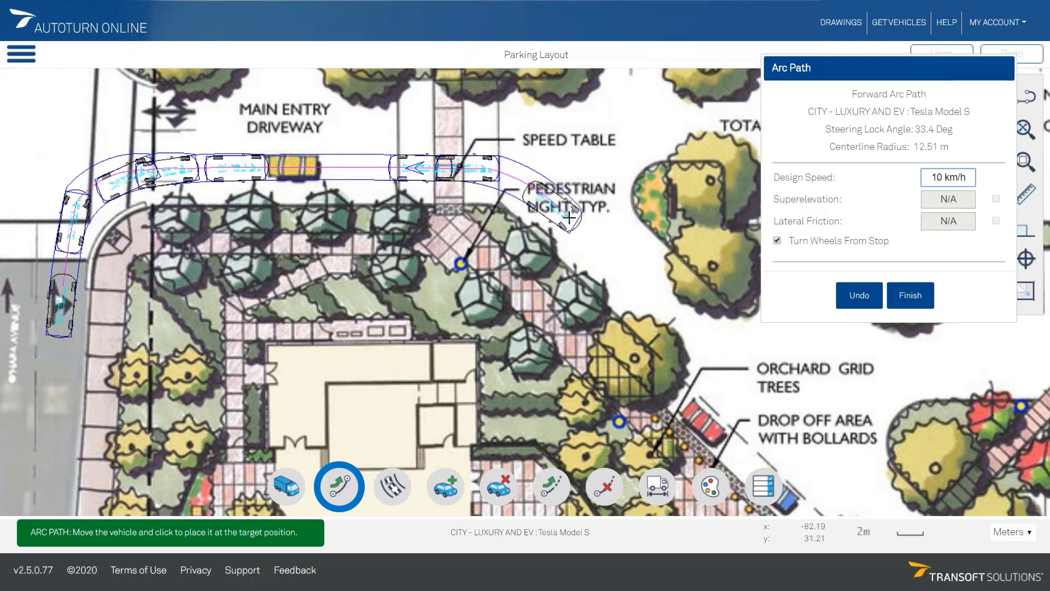
pyautogui.click(591, 244)
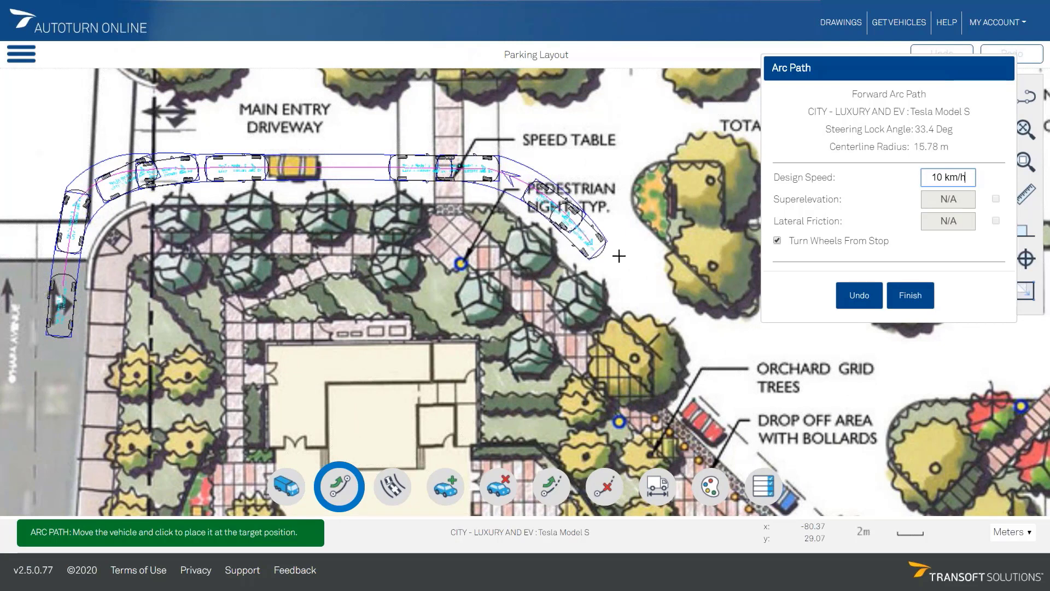
# - Continue the arc path diagonally past the drop-off area with bollards and into the parking aisle beside the 2 ADA stalls
pyautogui.click(671, 323)
pyautogui.moveTo(662, 302)
pyautogui.mouseDown()
pyautogui.moveTo(199, 204)
pyautogui.moveTo(156, 161)
pyautogui.moveTo(151, 138)
pyautogui.mouseUp()
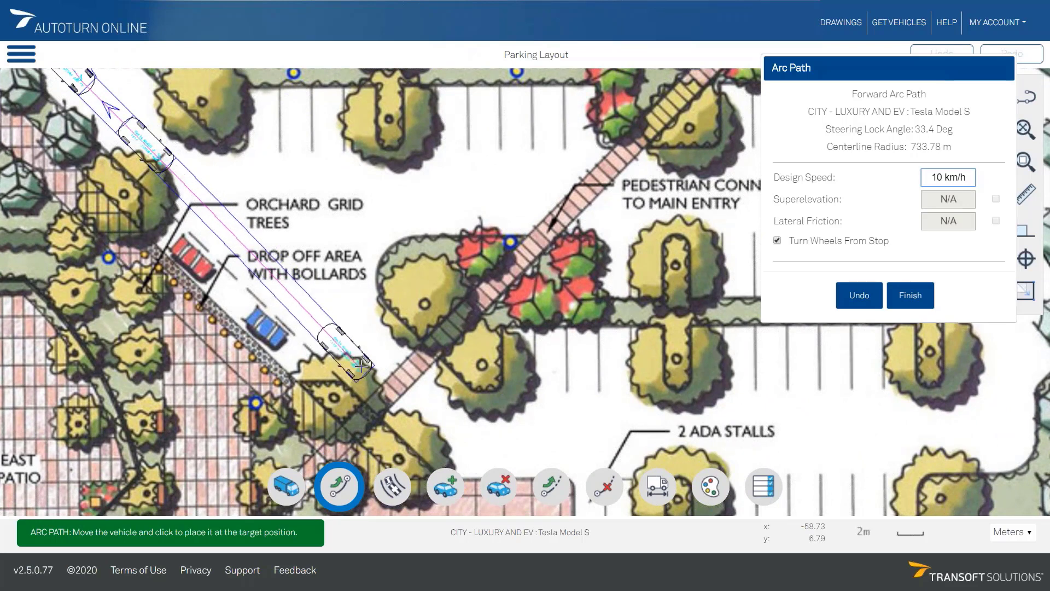
pyautogui.click(362, 371)
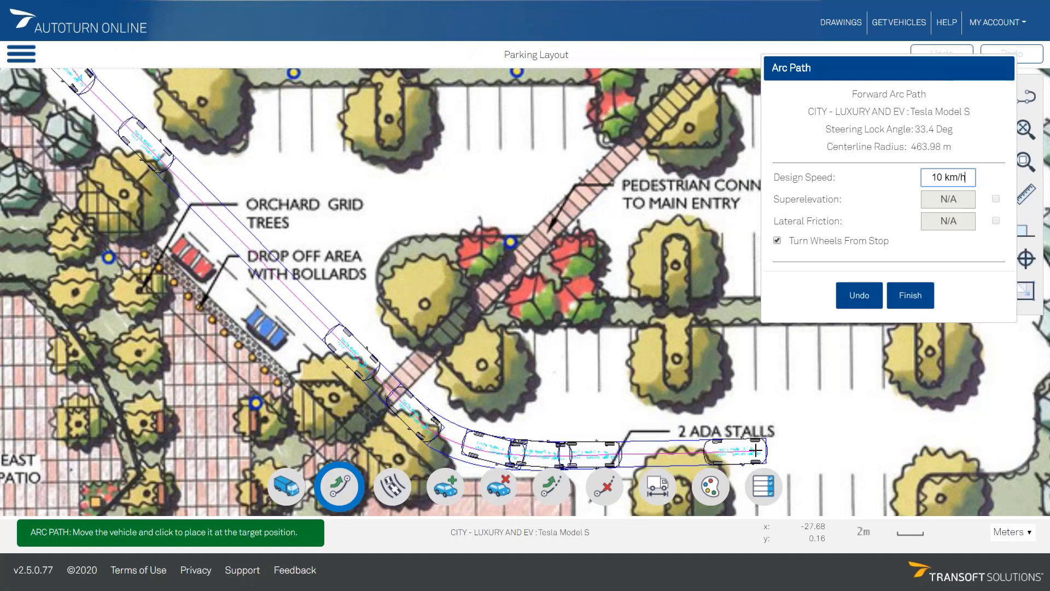
pyautogui.click(756, 450)
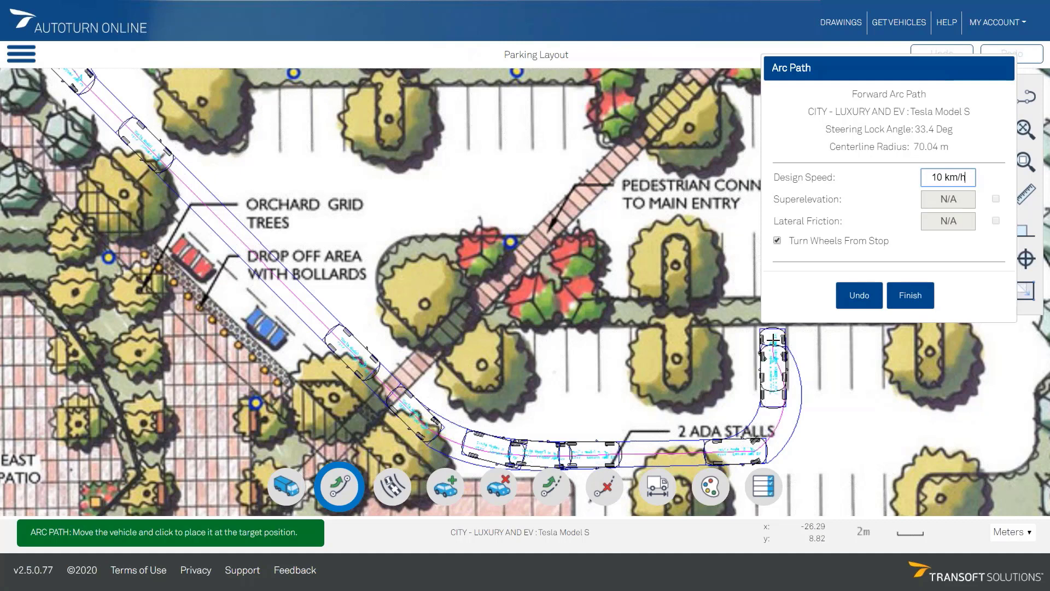
# - Finish the Tesla Model S arc path with the vehicle parked in the stall north of the 2 ADA stalls aisle
pyautogui.rightClick(772, 340)
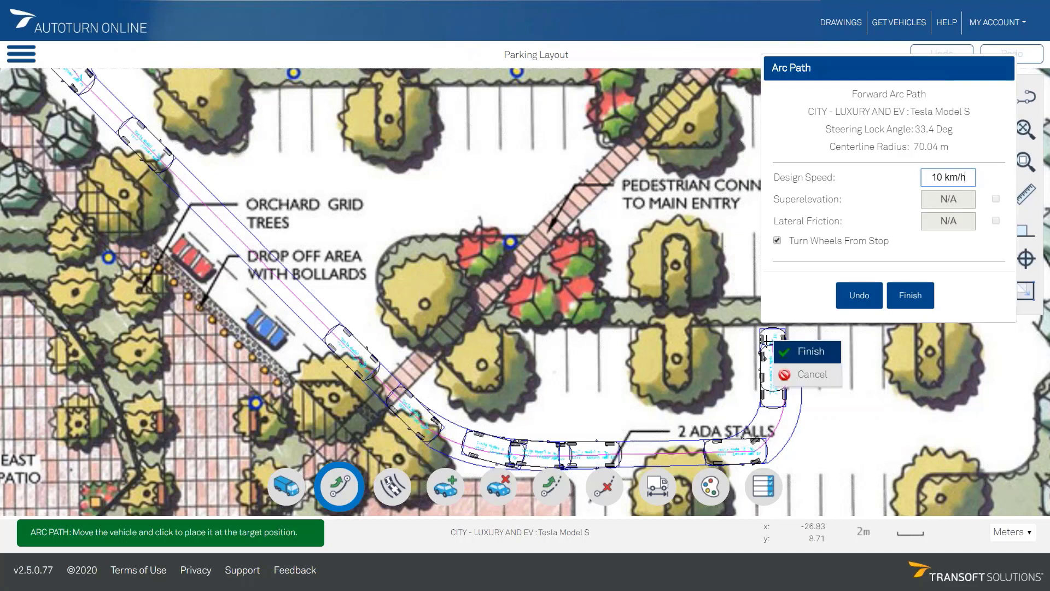
pyautogui.click(802, 355)
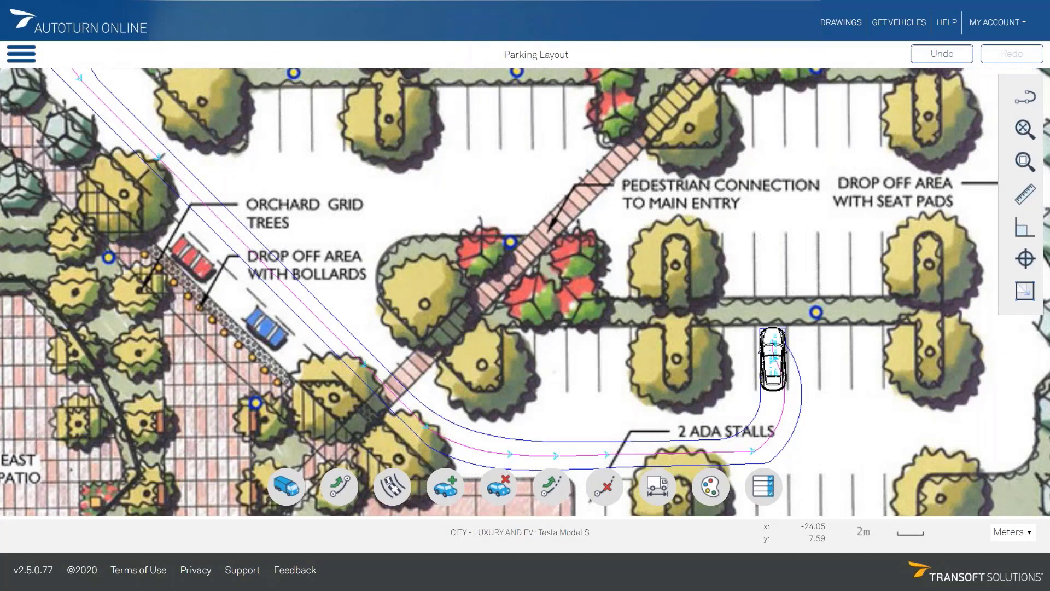
pyautogui.scroll(-3, 788, 353)
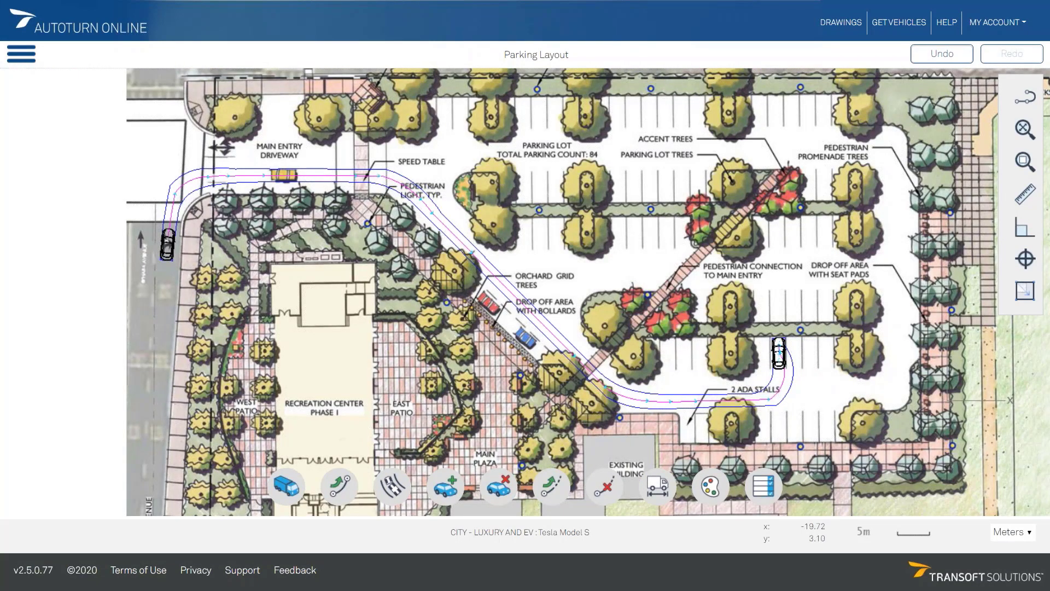
pyautogui.moveTo(802, 380); pyautogui.dragTo(738, 391)
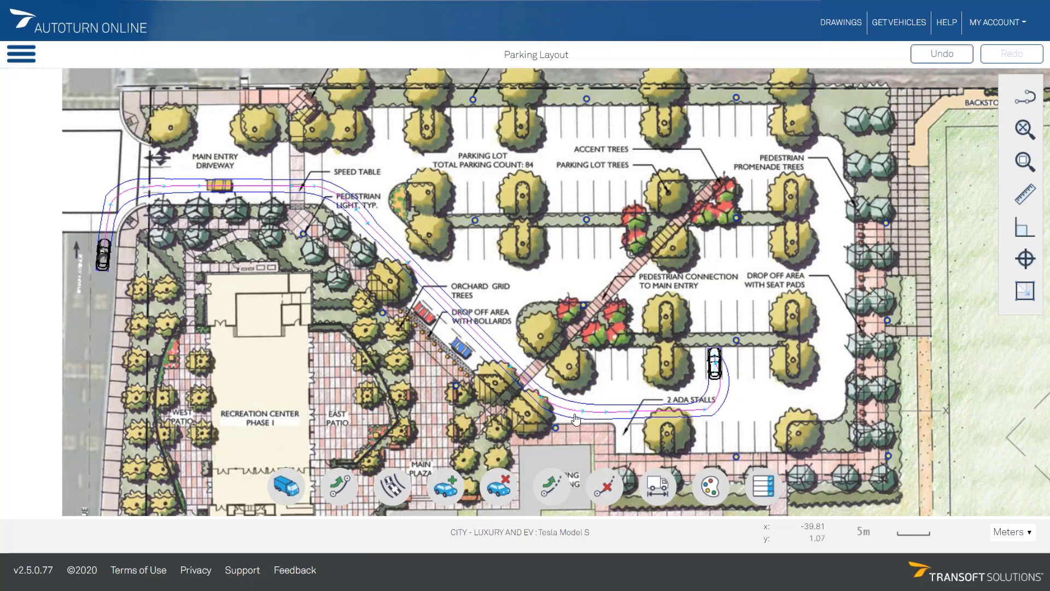
# - Search the vehicle library for "ford transit" and set the Ford Transit 350 (2019) from CITY - CARGO VANS as the current vehicle
pyautogui.click(292, 484)
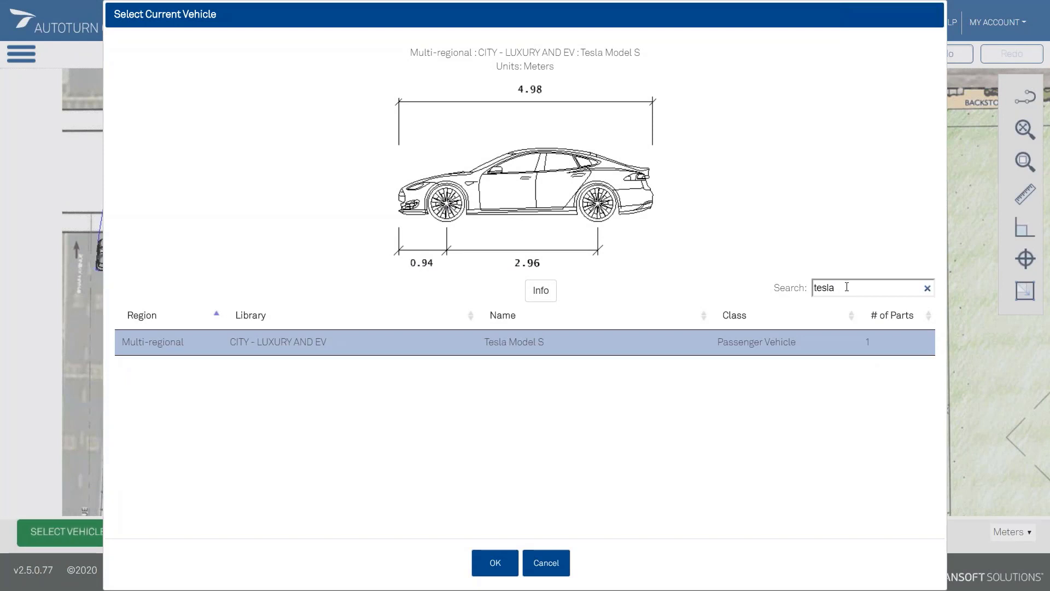
pyautogui.moveTo(849, 286); pyautogui.dragTo(807, 289)
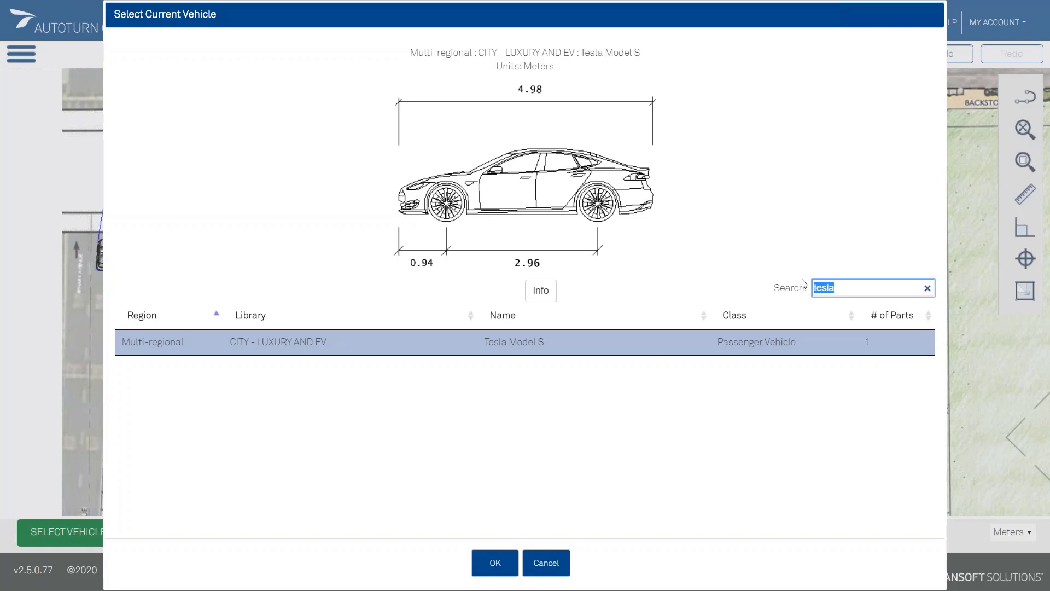
pyautogui.write('for')
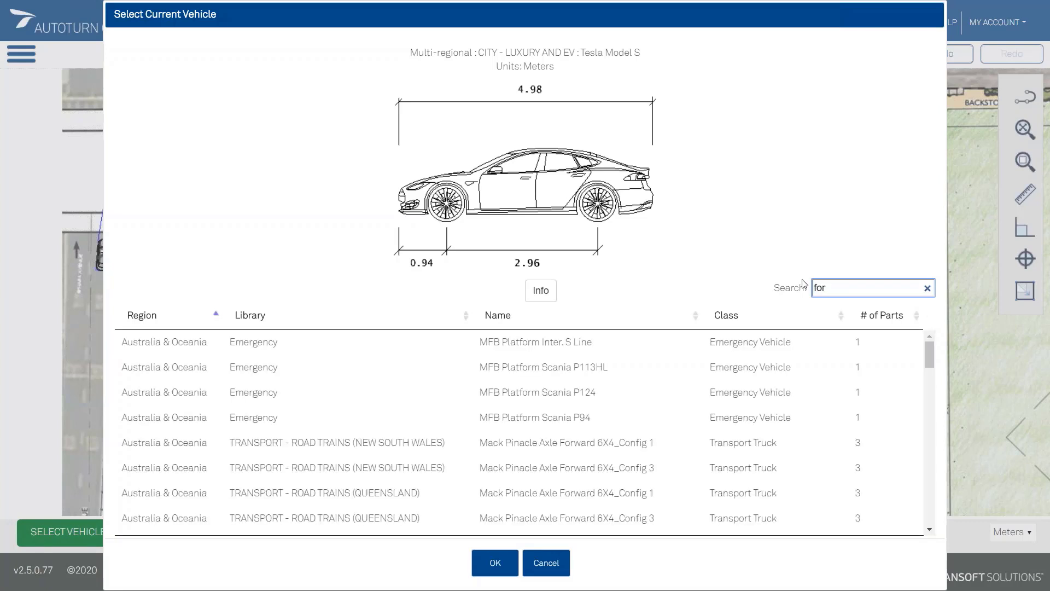
pyautogui.write('d trans')
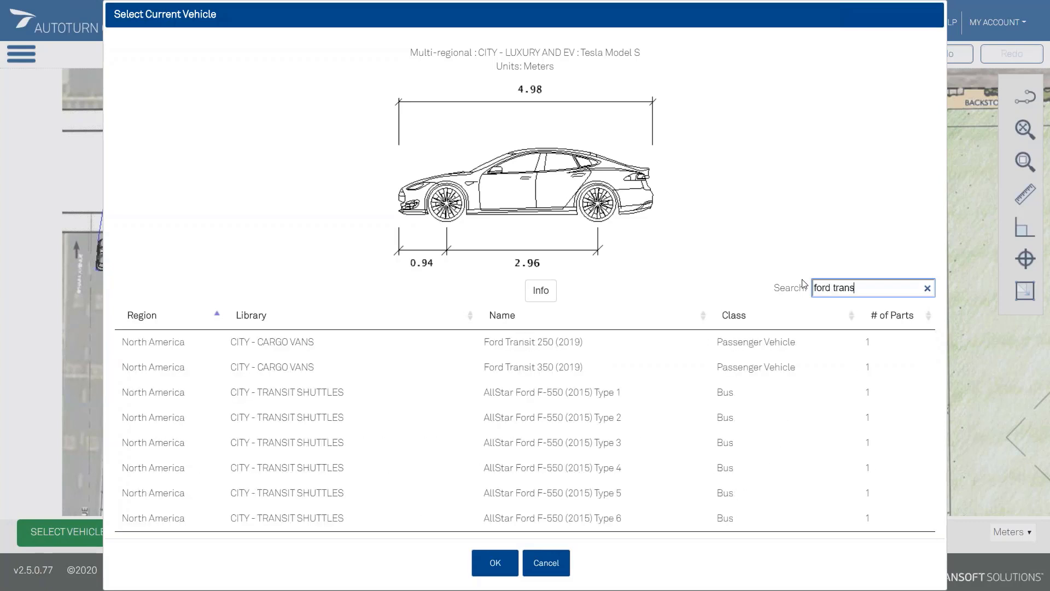
pyautogui.write('ir')
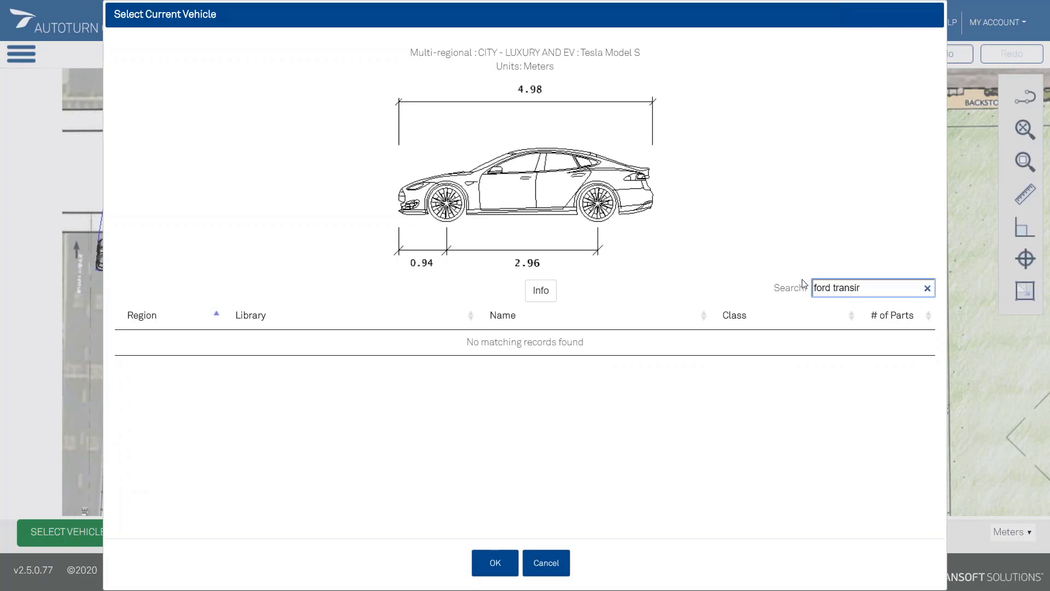
pyautogui.press('BackSpace')
pyautogui.write('t')
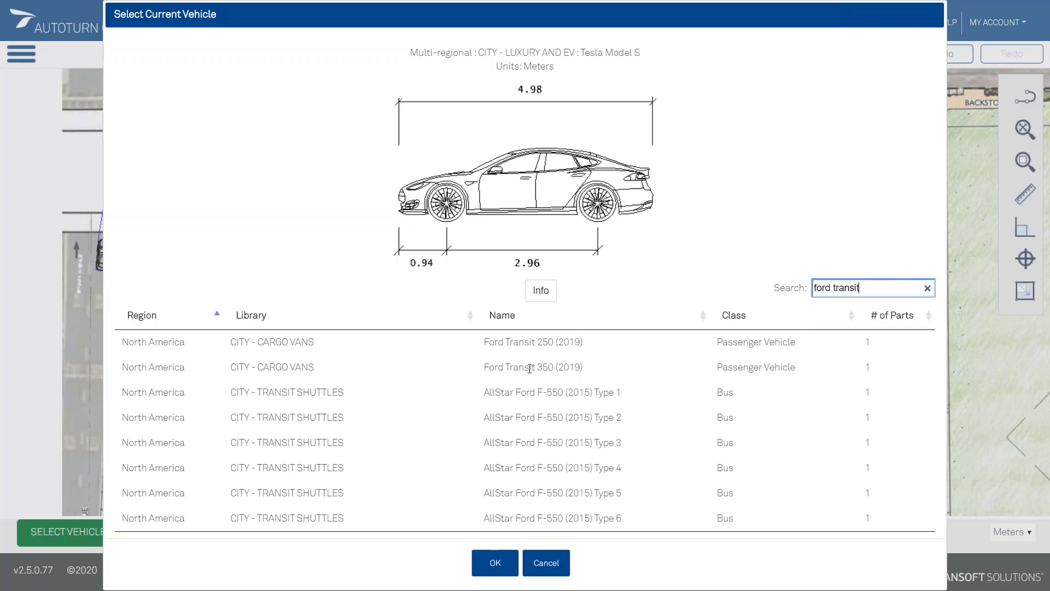
pyautogui.click(295, 367)
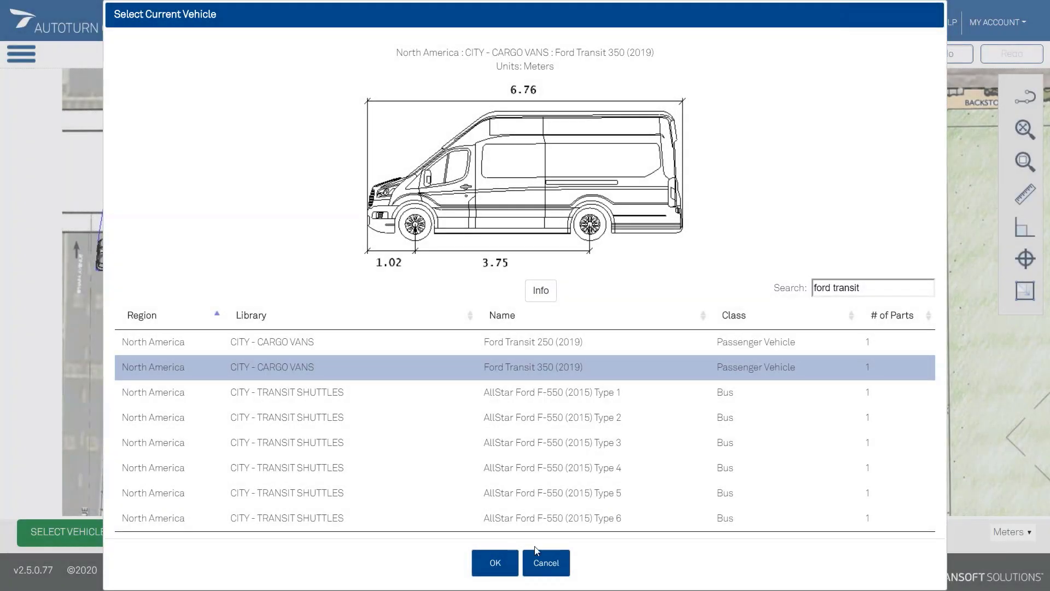
pyautogui.click(500, 566)
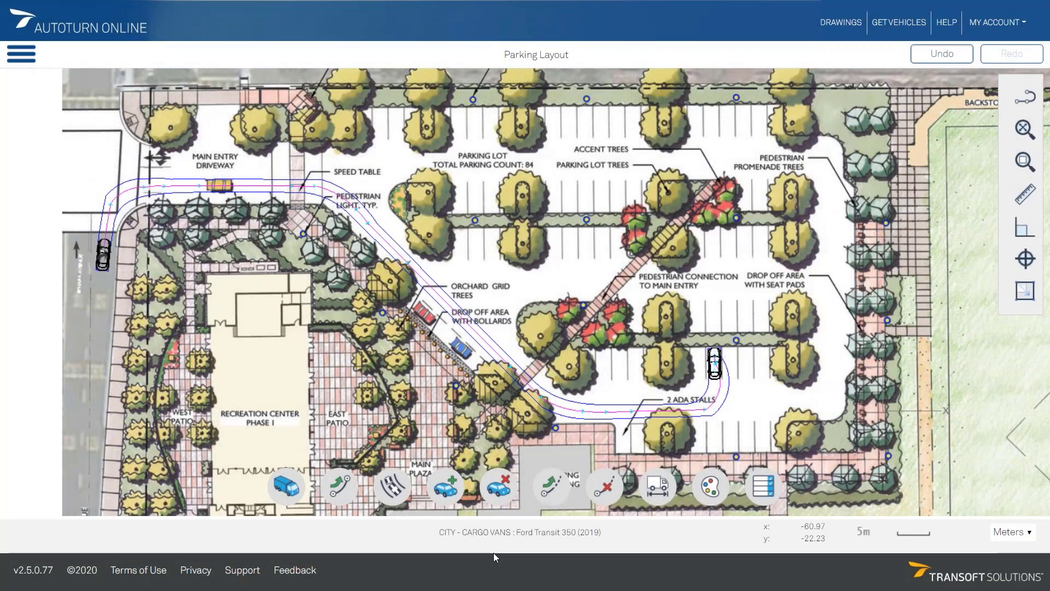
# - Start an arc path with the van on O'Hara Avenue, just south of the service yard driveway and facing north
pyautogui.scroll(-3, 509, 431)
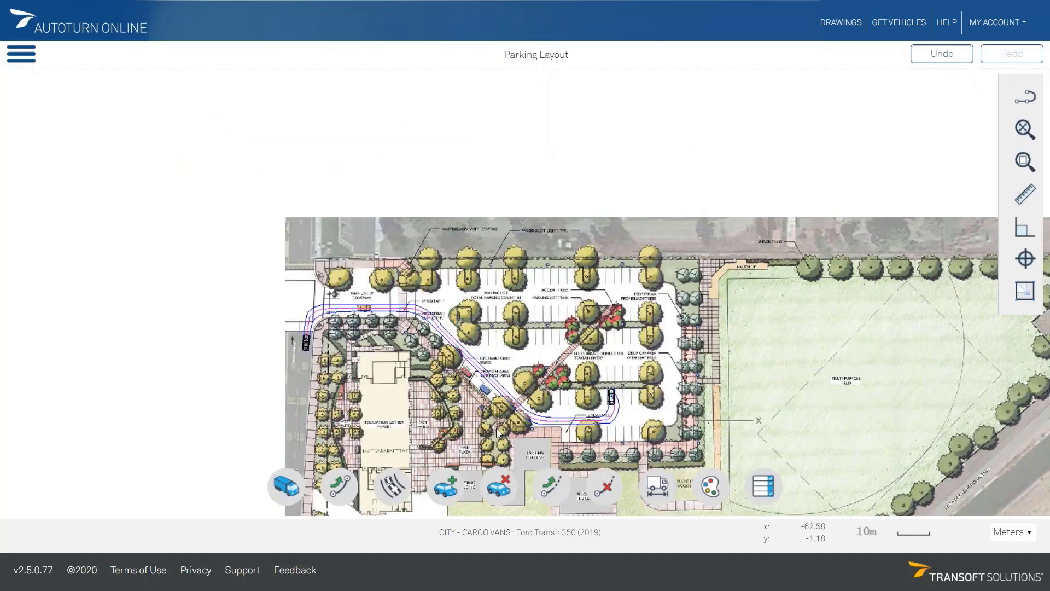
pyautogui.moveTo(479, 451); pyautogui.dragTo(496, 259)
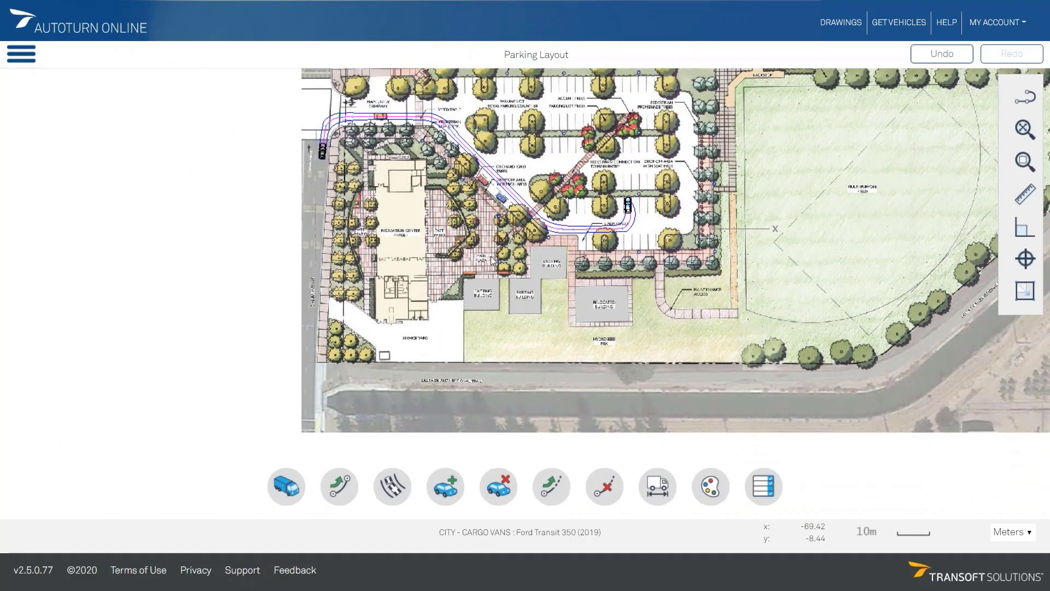
pyautogui.scroll(2, 373, 328)
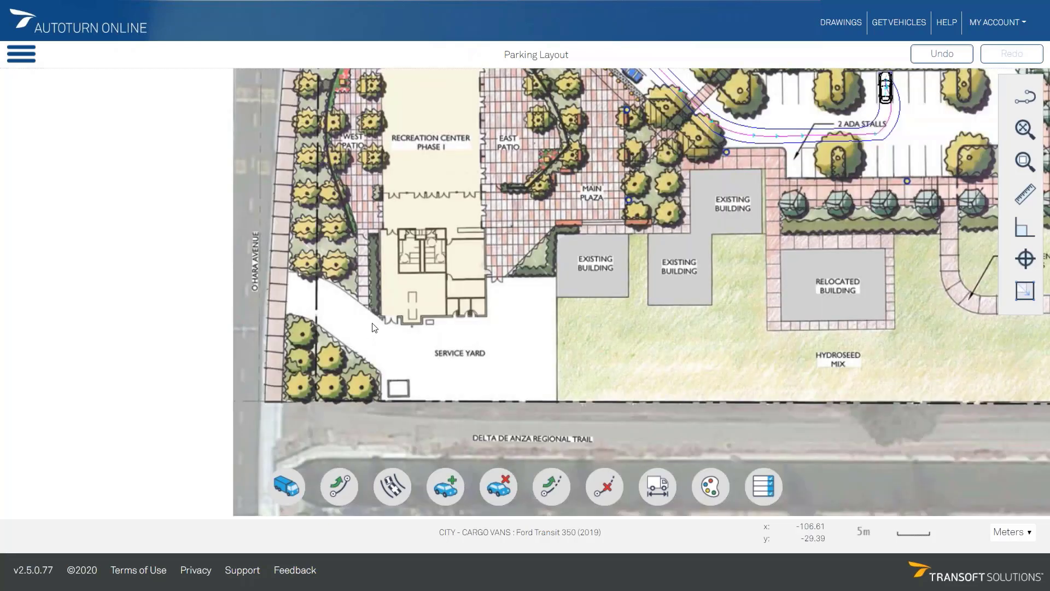
pyautogui.moveTo(421, 339); pyautogui.dragTo(539, 307)
pyautogui.scroll(2, 520, 342)
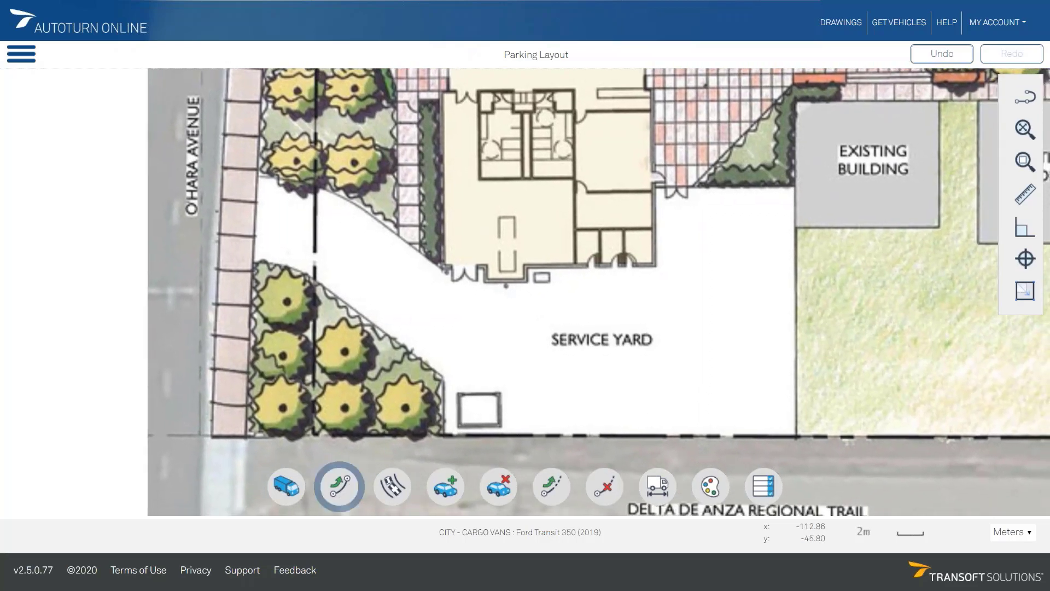
pyautogui.click(338, 486)
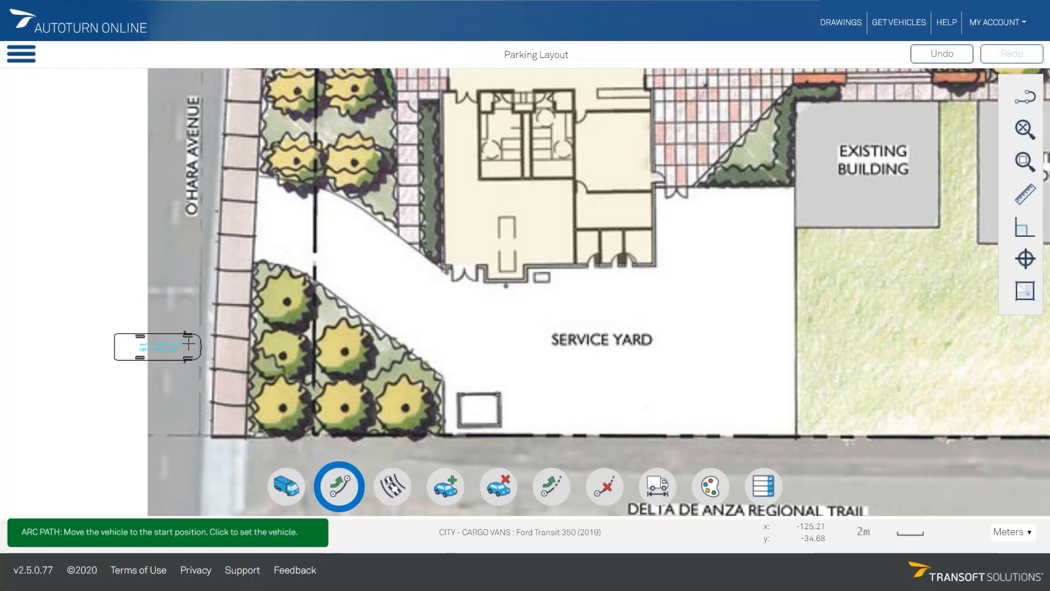
pyautogui.click(188, 339)
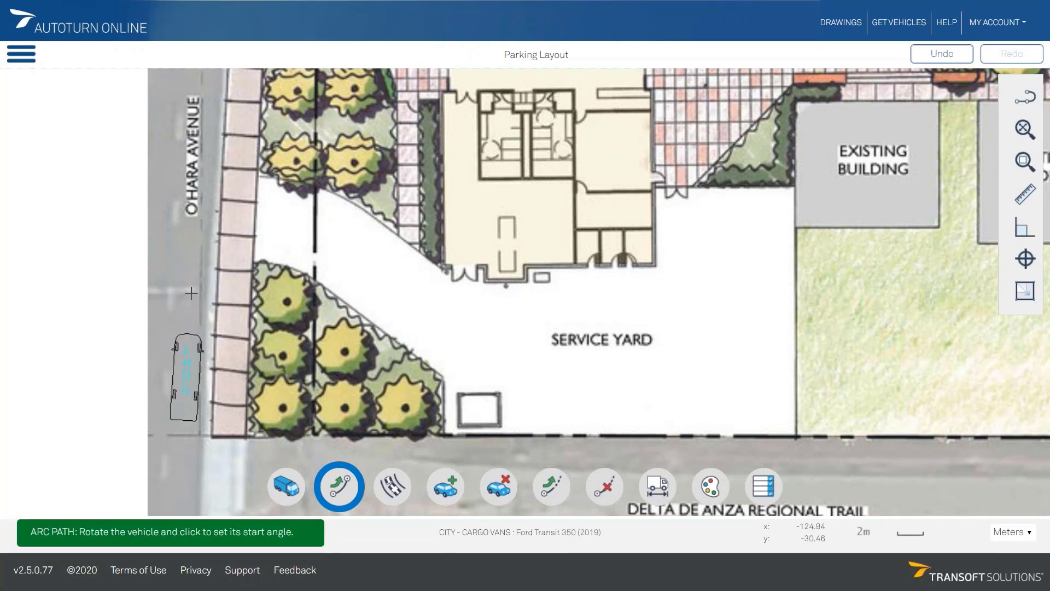
pyautogui.click(189, 293)
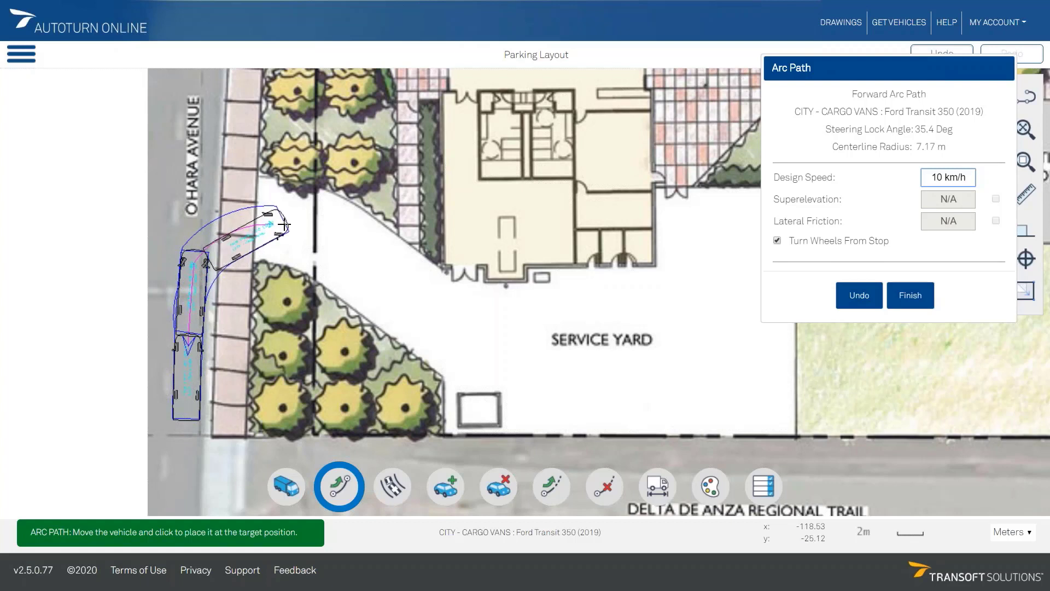
# - Extend the van's forward arc path right into the service driveway, diagonally between the trees and east across the service yard
pyautogui.click(315, 240)
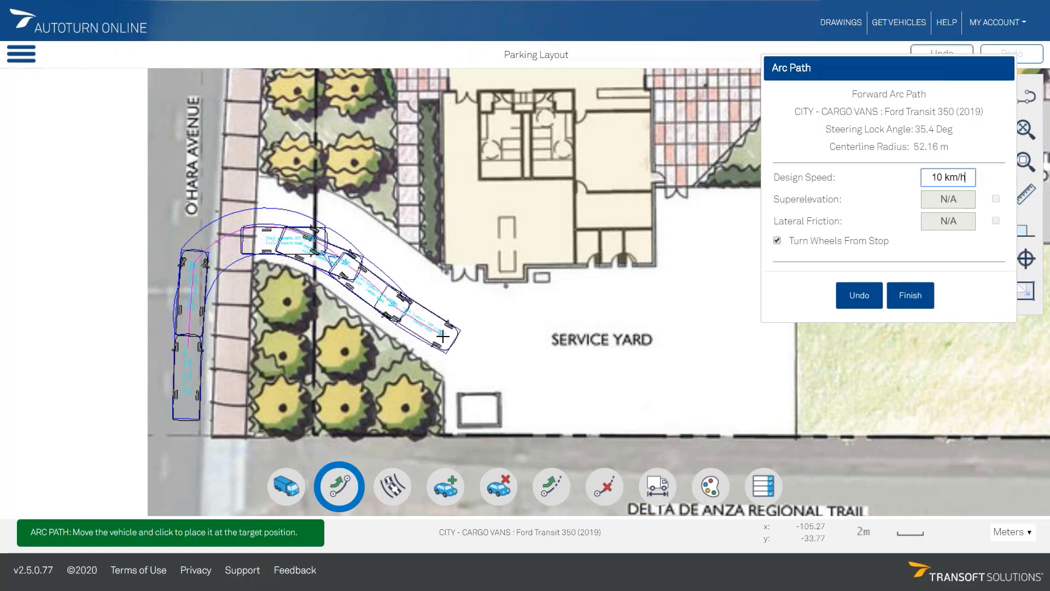
pyautogui.click(522, 355)
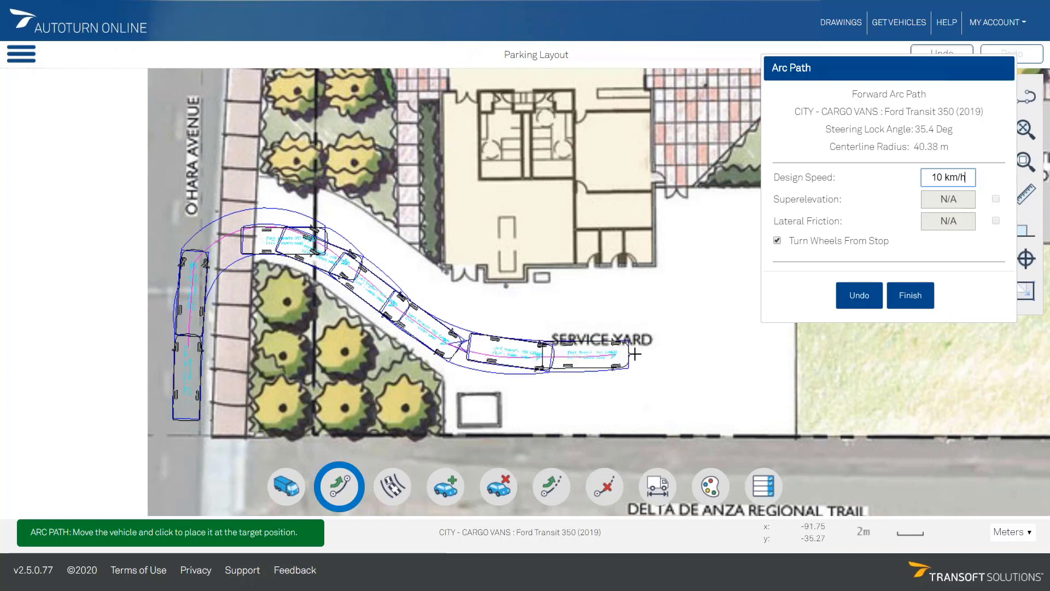
pyautogui.click(676, 355)
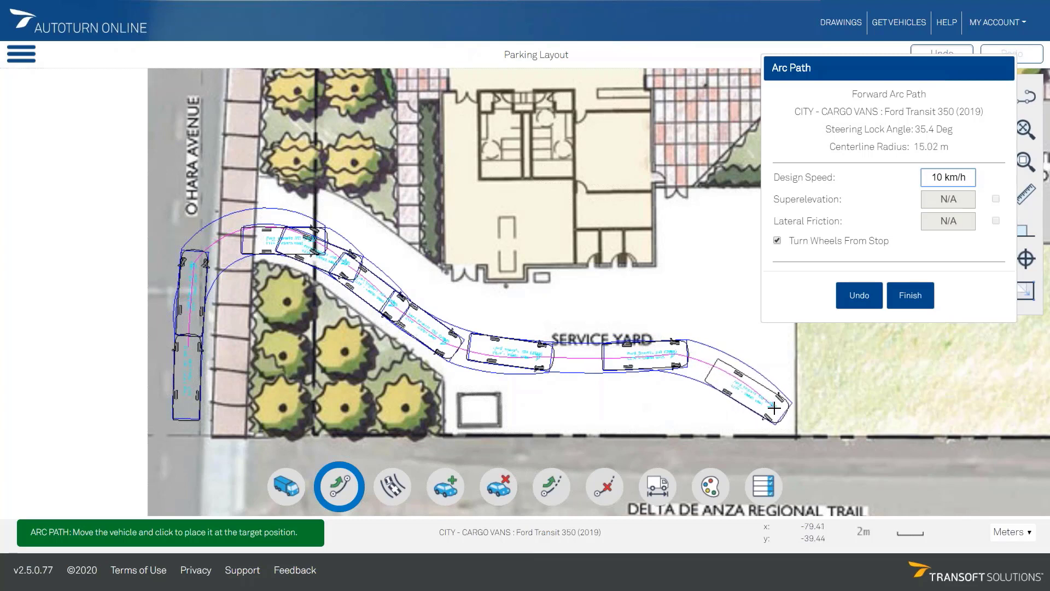
# - Angle the van into the service yard's southeast corner, reverse it north beside the recreation center, and finish the arc path
pyautogui.click(729, 385)
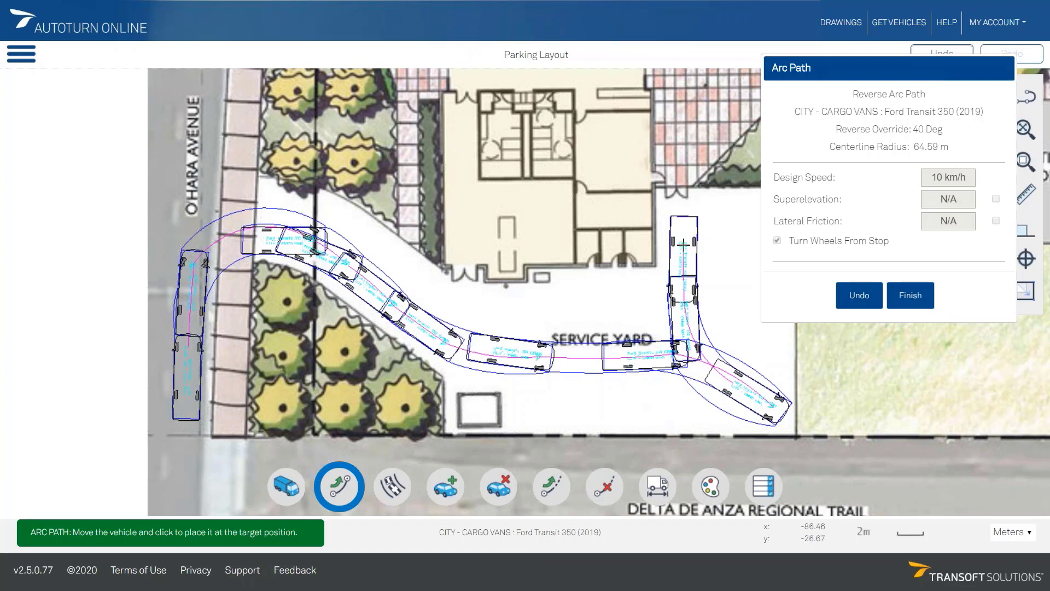
pyautogui.rightClick(683, 245)
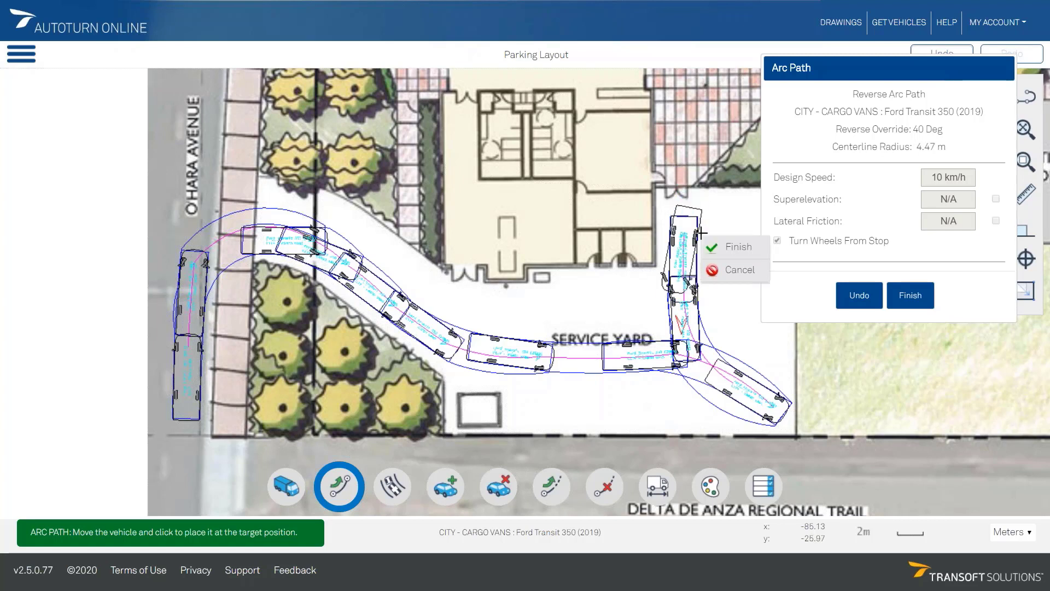
pyautogui.click(731, 256)
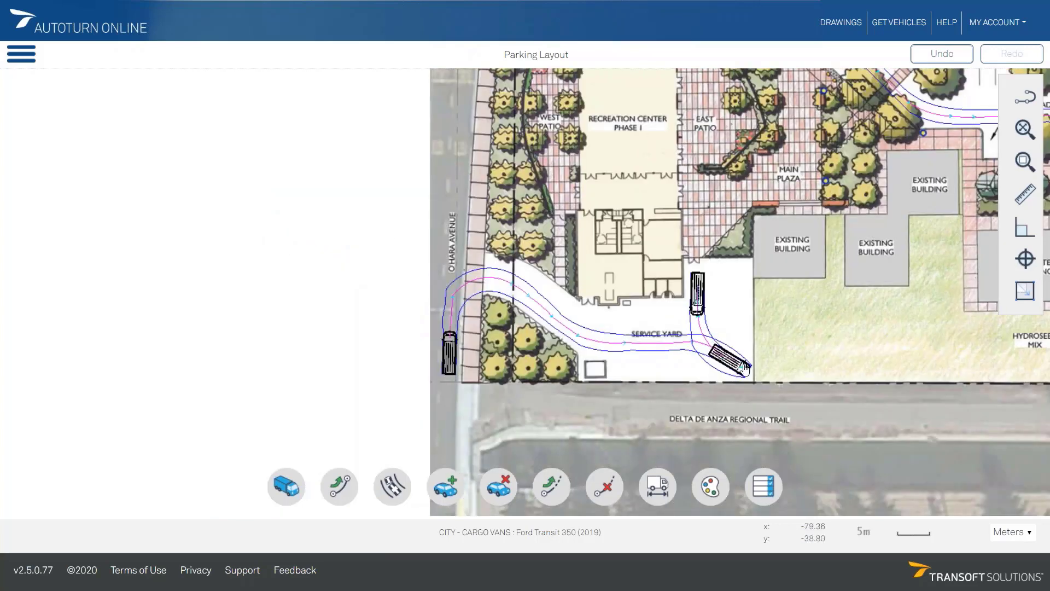
# - Save the Parking Layout drawing with both vehicle simulations in view
pyautogui.scroll(-2, 739, 317)
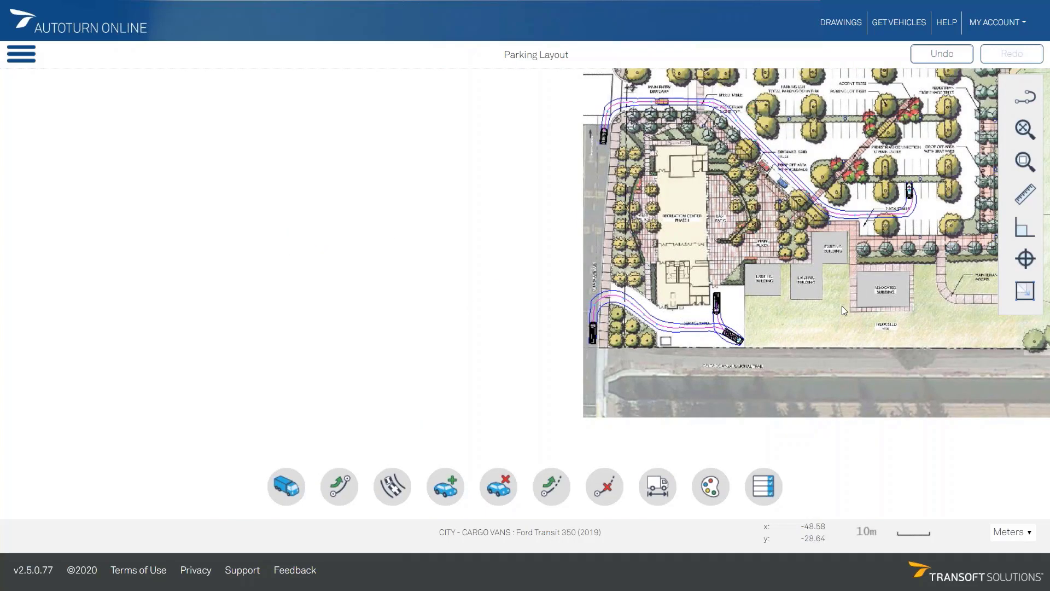
pyautogui.moveTo(777, 283)
pyautogui.mouseDown()
pyautogui.moveTo(763, 306)
pyautogui.moveTo(632, 319)
pyautogui.mouseUp()
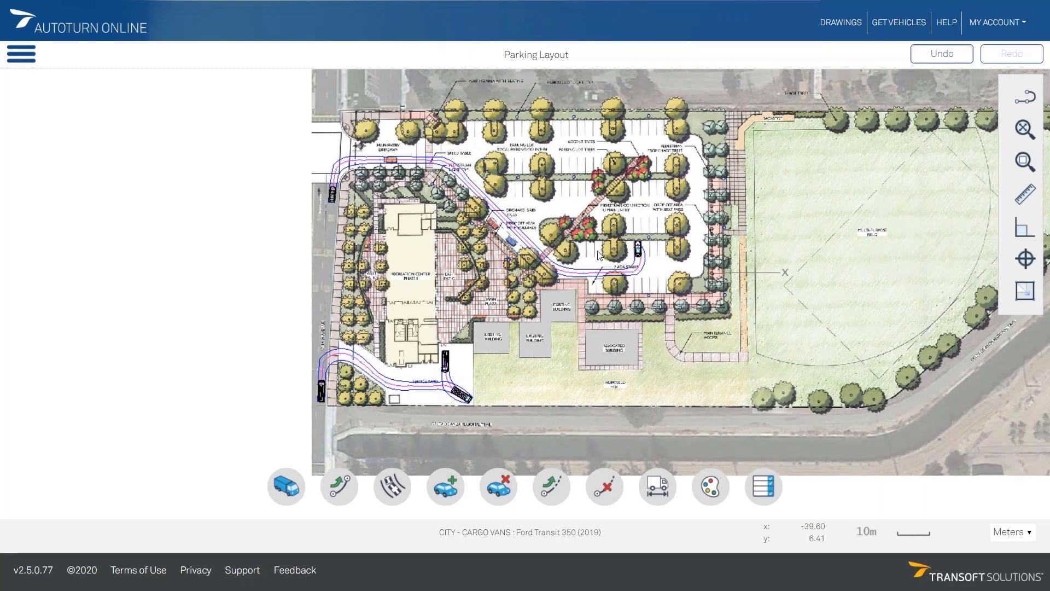
pyautogui.moveTo(590, 254); pyautogui.dragTo(589, 279)
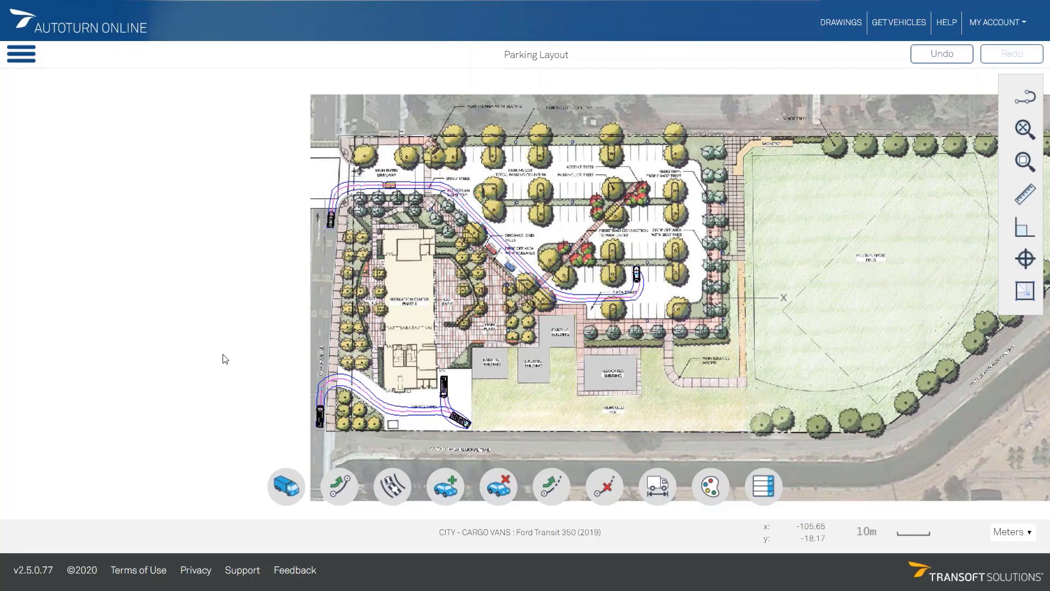
pyautogui.click(19, 56)
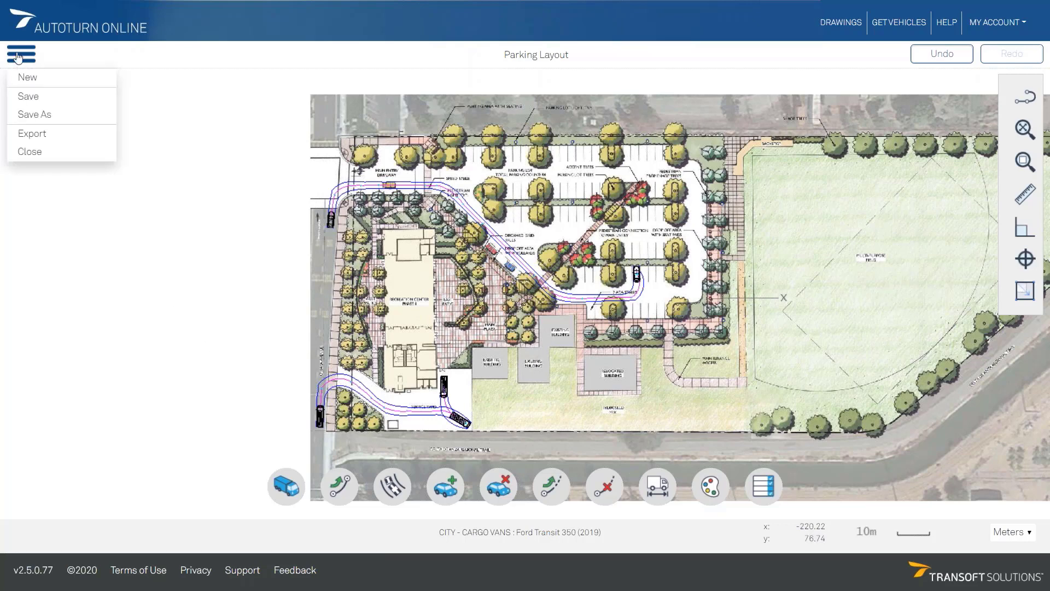
pyautogui.click(37, 99)
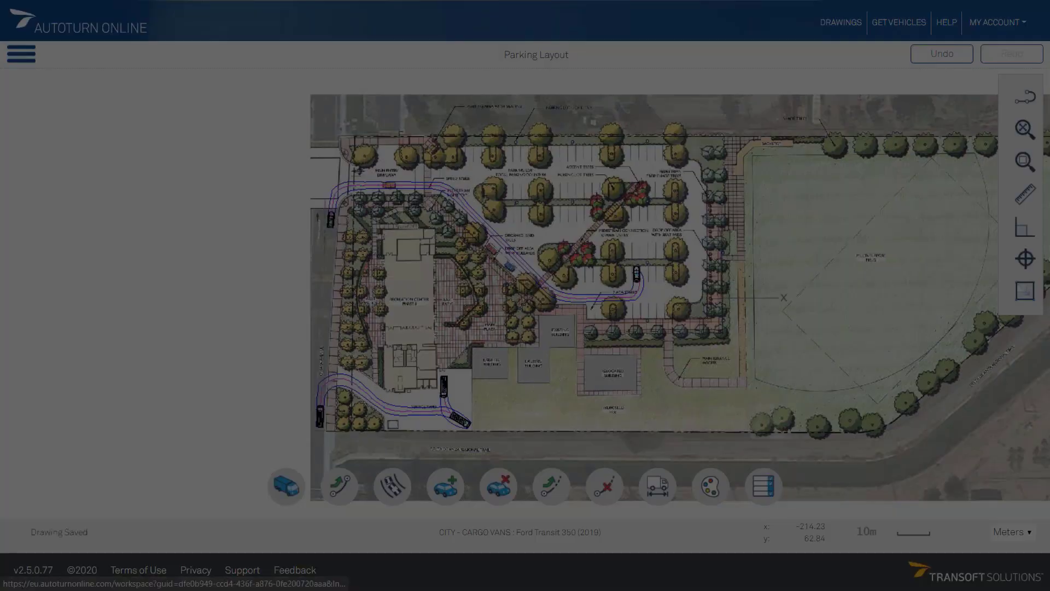
# - Export the drawing as a PNG image named "Parking Layout Acces" in the Exports folder
pyautogui.click(22, 63)
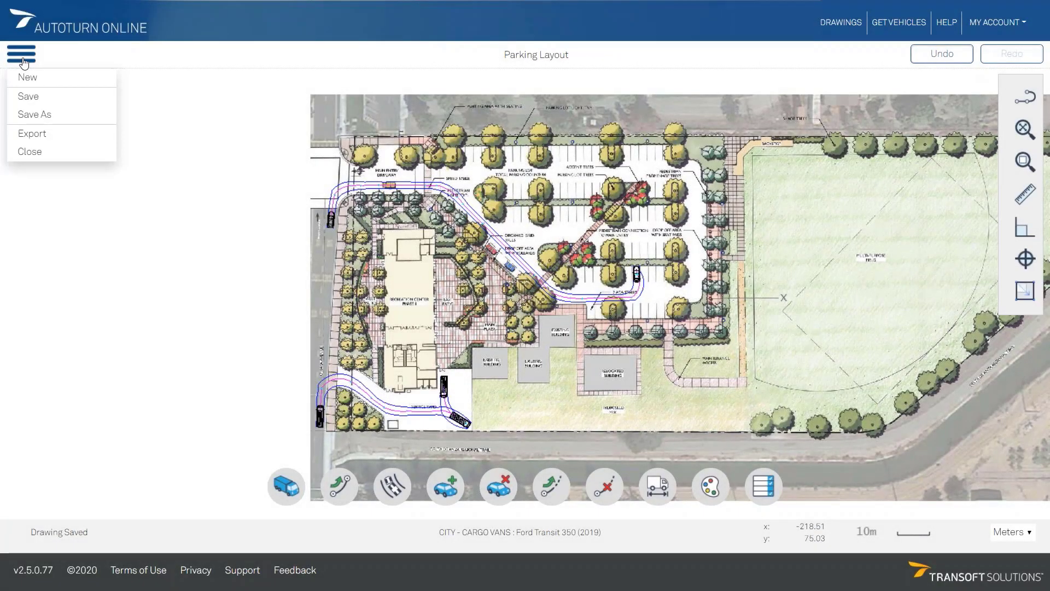
pyautogui.click(43, 136)
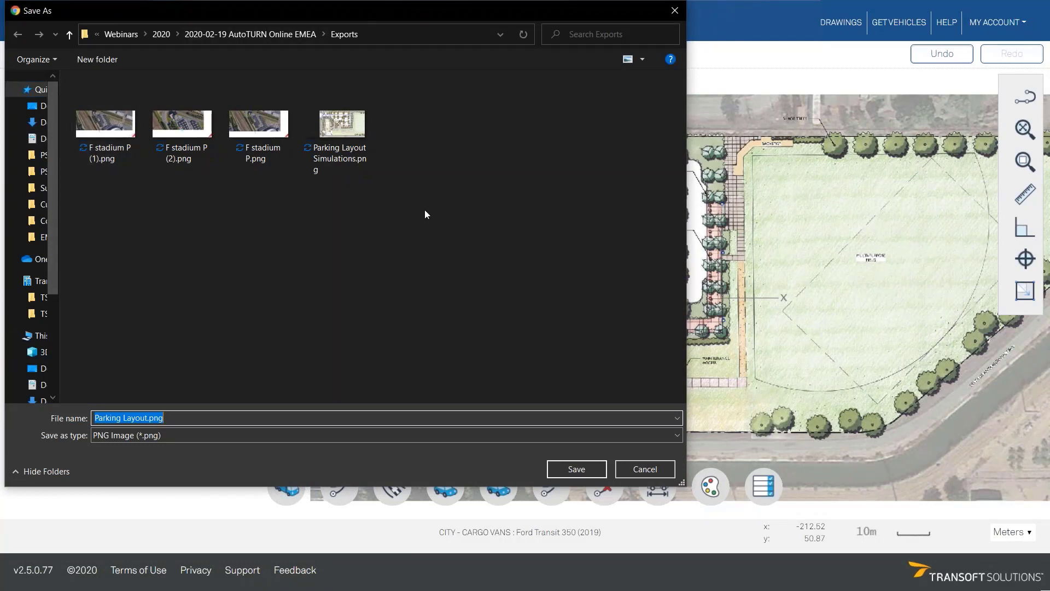
pyautogui.moveTo(357, 10); pyautogui.dragTo(357, 12)
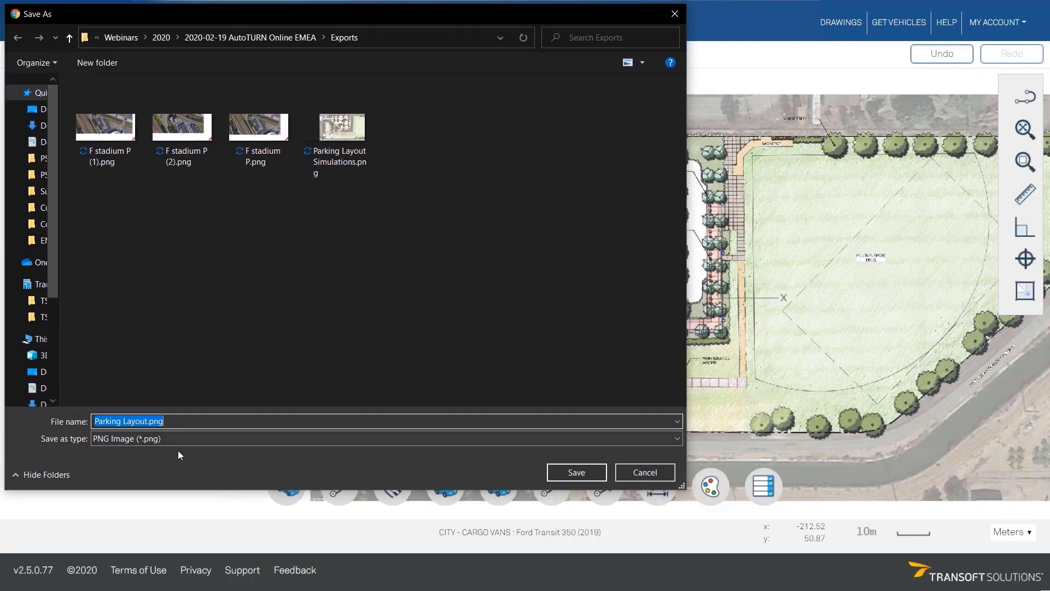
pyautogui.click(176, 421)
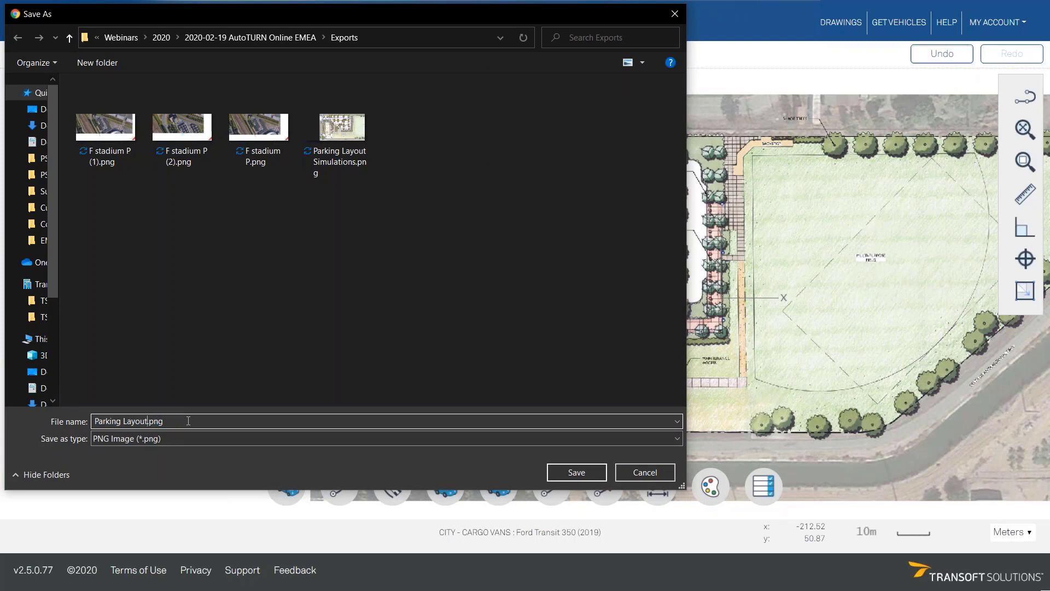
pyautogui.write('Acces')
pyautogui.click(584, 471)
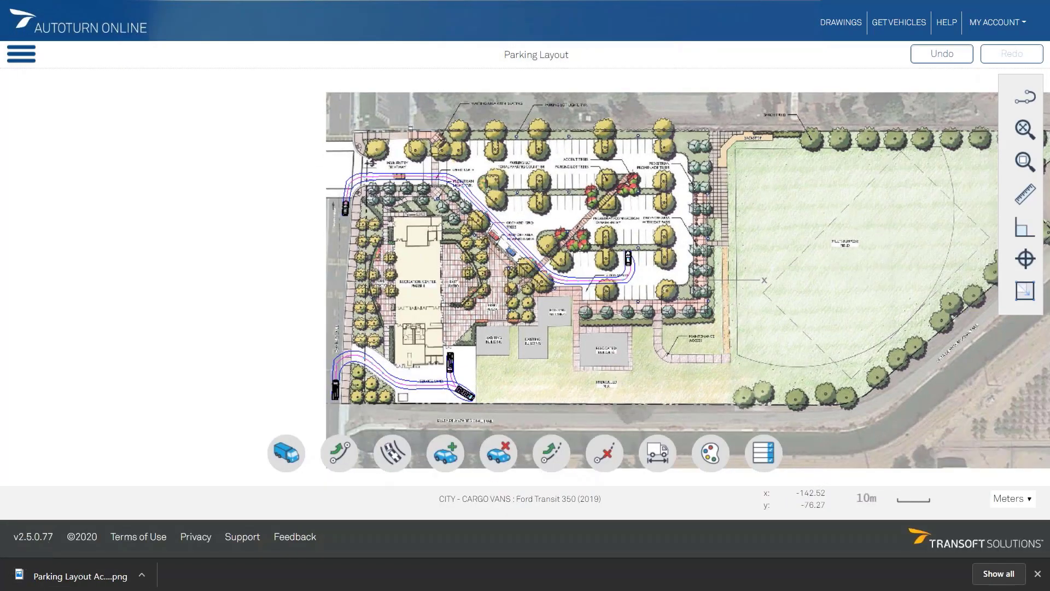
# - Review the exported "Parking Layout Acces.png" in an enlarged image viewer window and close it
pyautogui.click(73, 576)
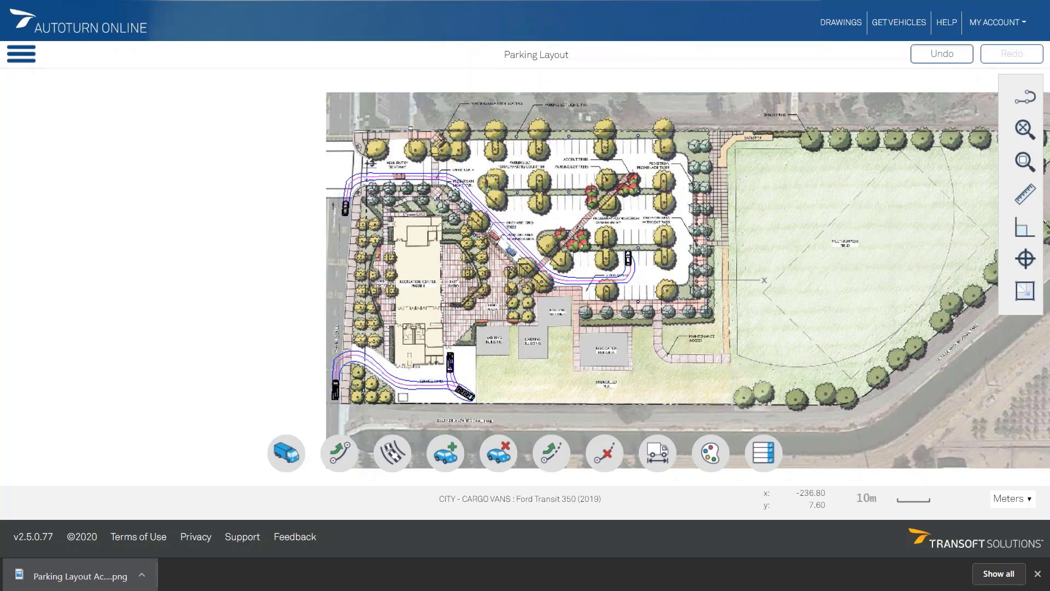
pyautogui.moveTo(0, 71); pyautogui.dragTo(428, 78)
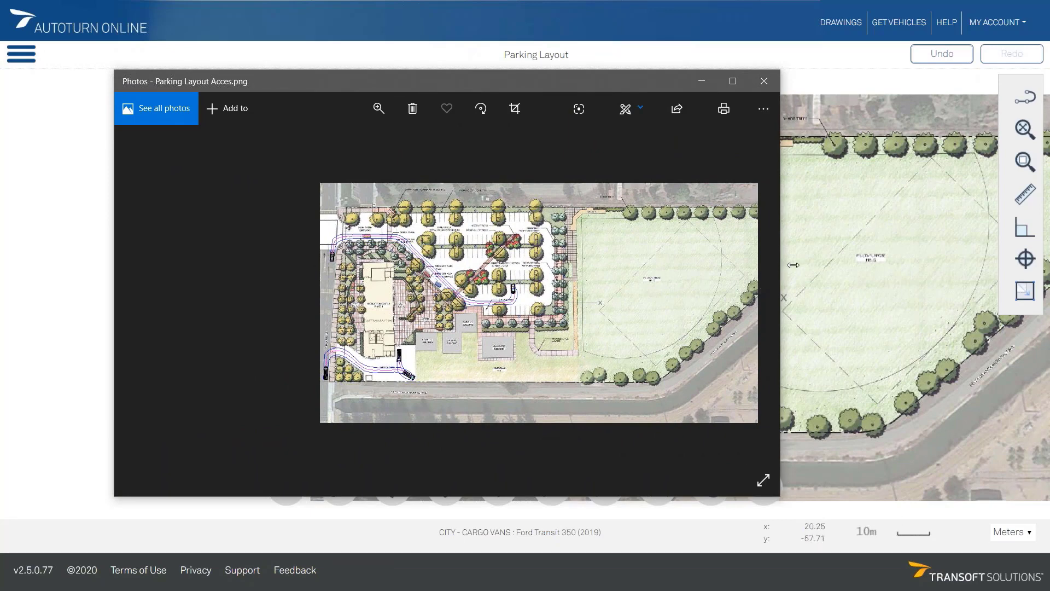
pyautogui.moveTo(780, 266); pyautogui.dragTo(1007, 266)
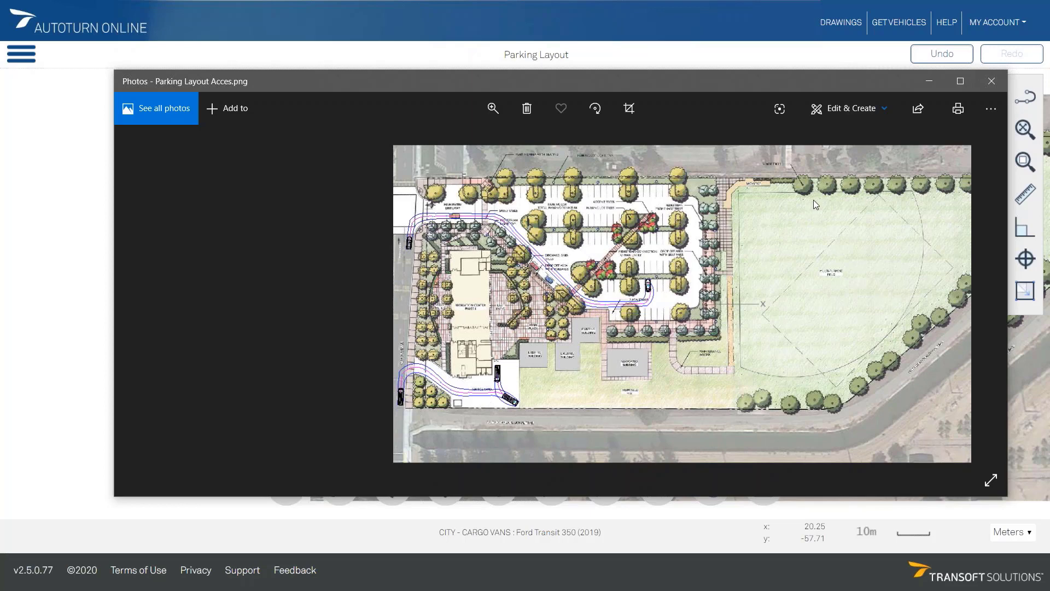
pyautogui.click(991, 81)
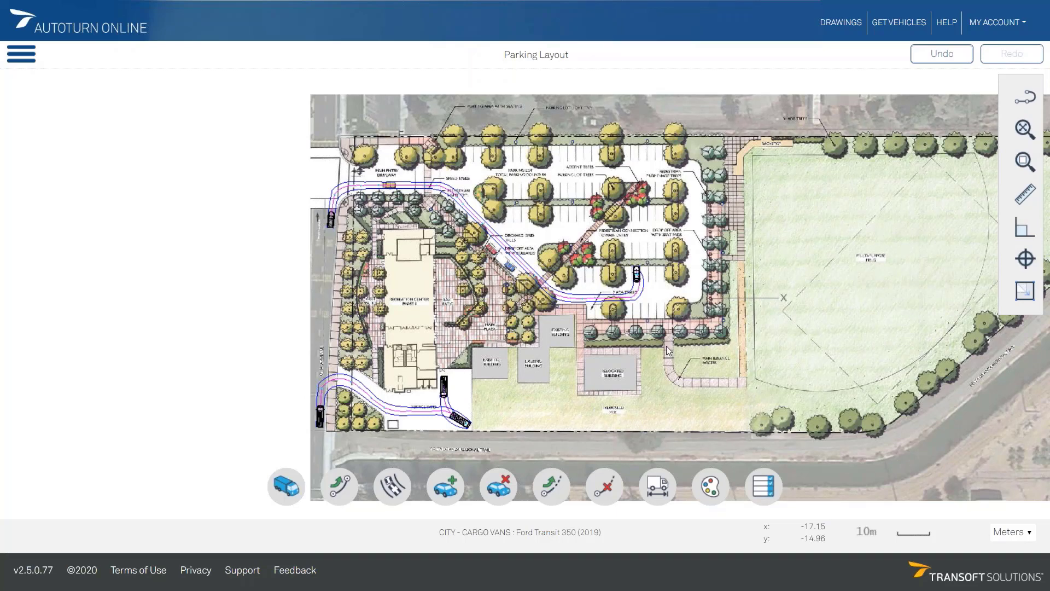
# - Close the Parking Layout drawing and return to the list of drawings
pyautogui.click(15, 59)
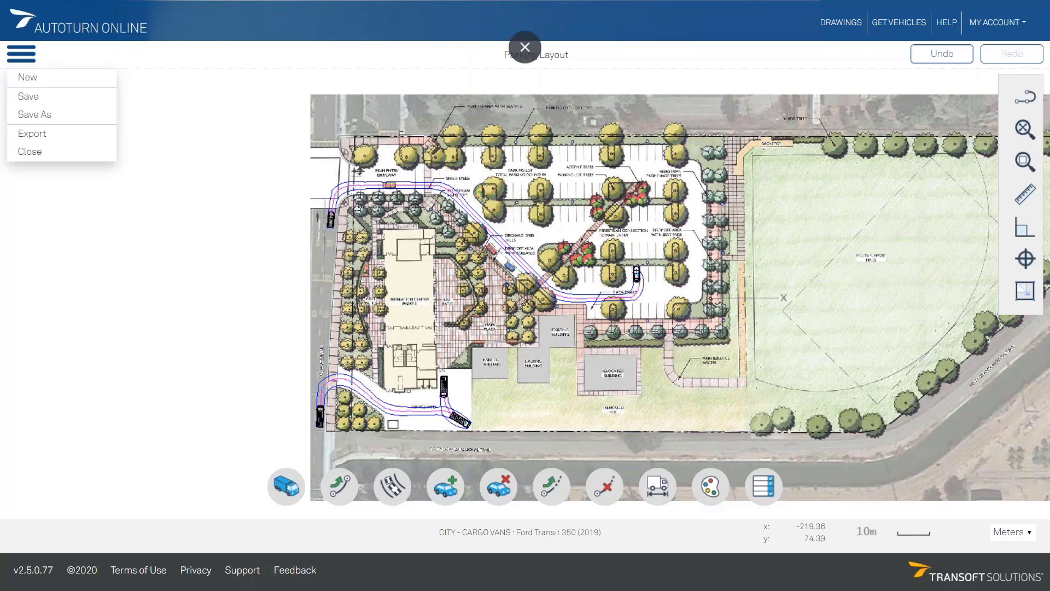
pyautogui.click(38, 156)
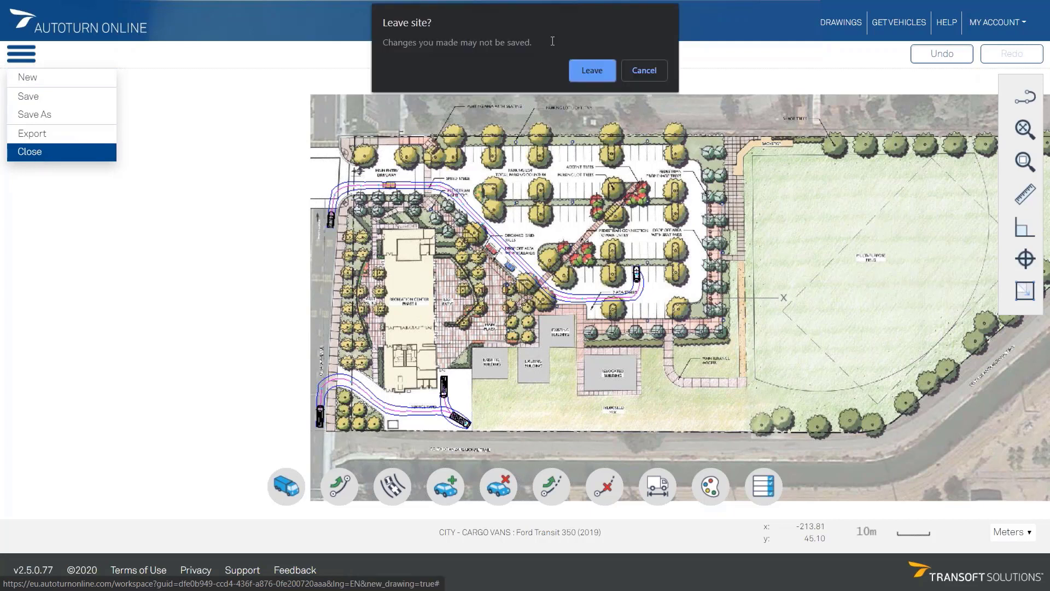
pyautogui.click(592, 71)
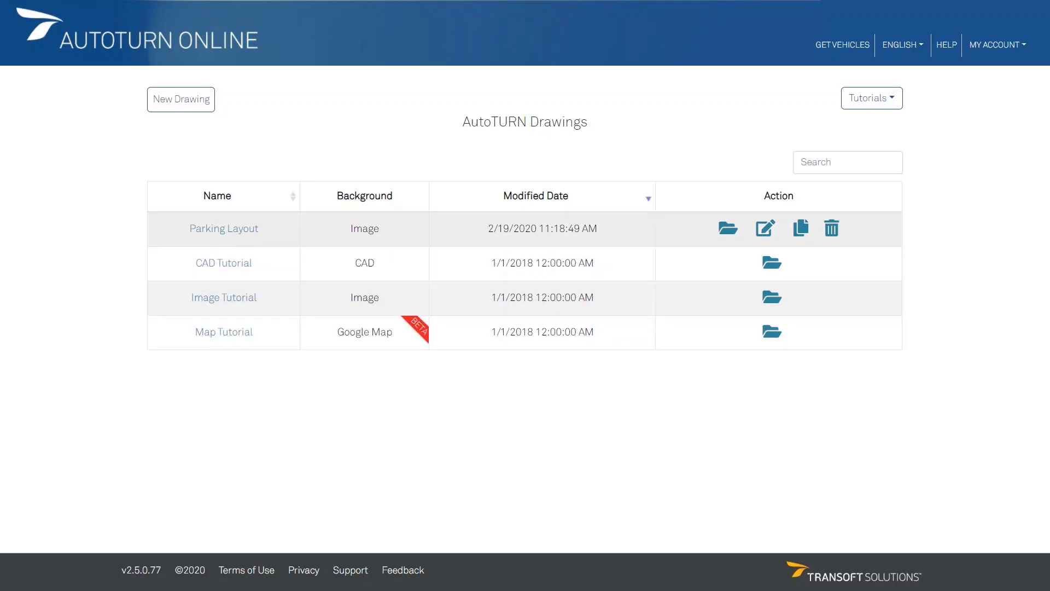
# - Create a new drawing with a CAD background by importing "Building Access EMEA.dwg" with drawing units in m
pyautogui.click(189, 104)
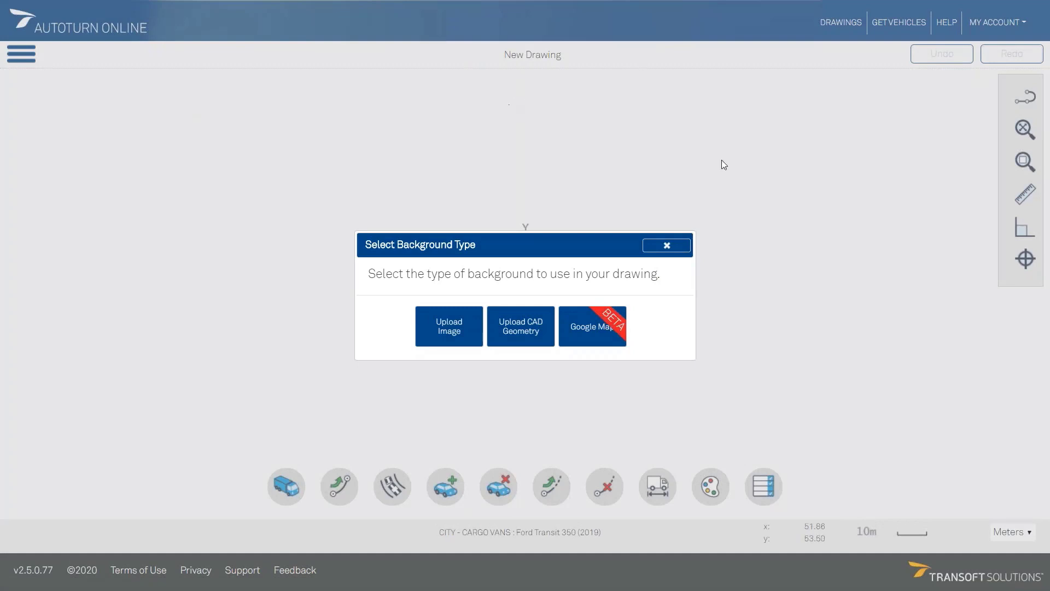
pyautogui.click(529, 340)
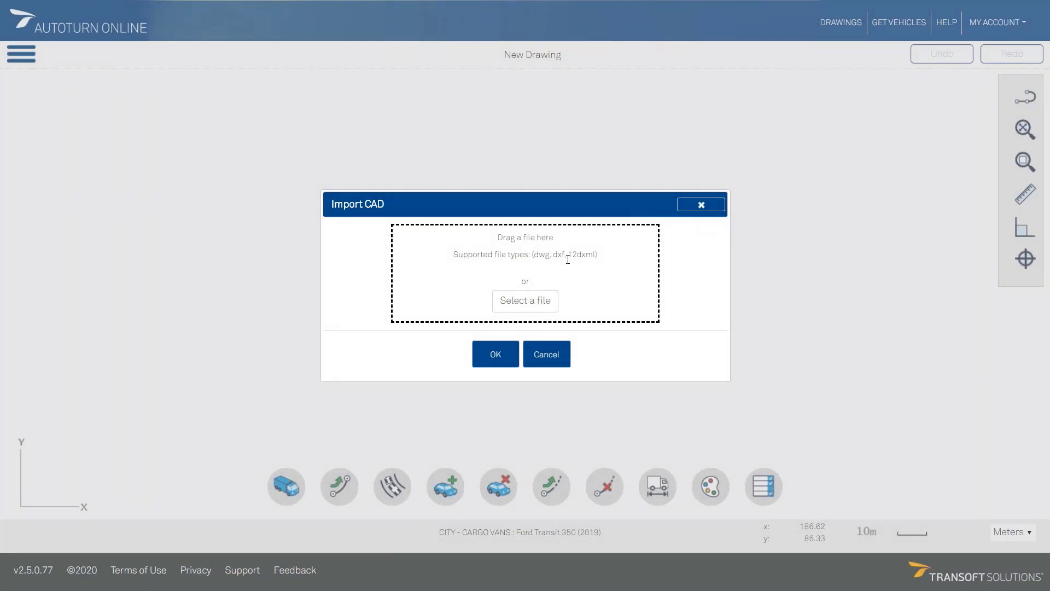
pyautogui.click(532, 306)
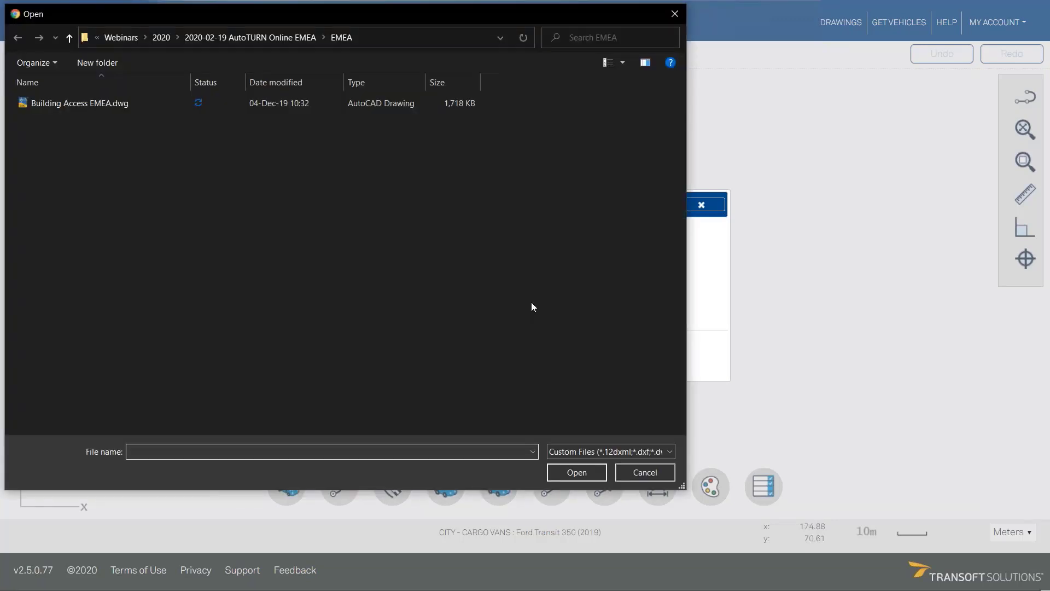
pyautogui.click(73, 104)
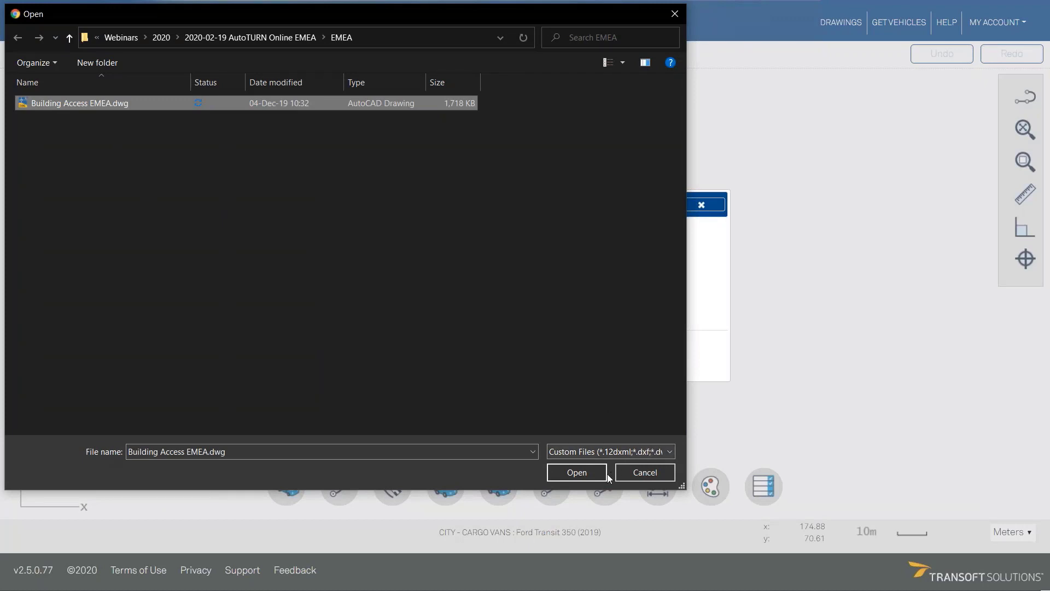
pyautogui.click(577, 472)
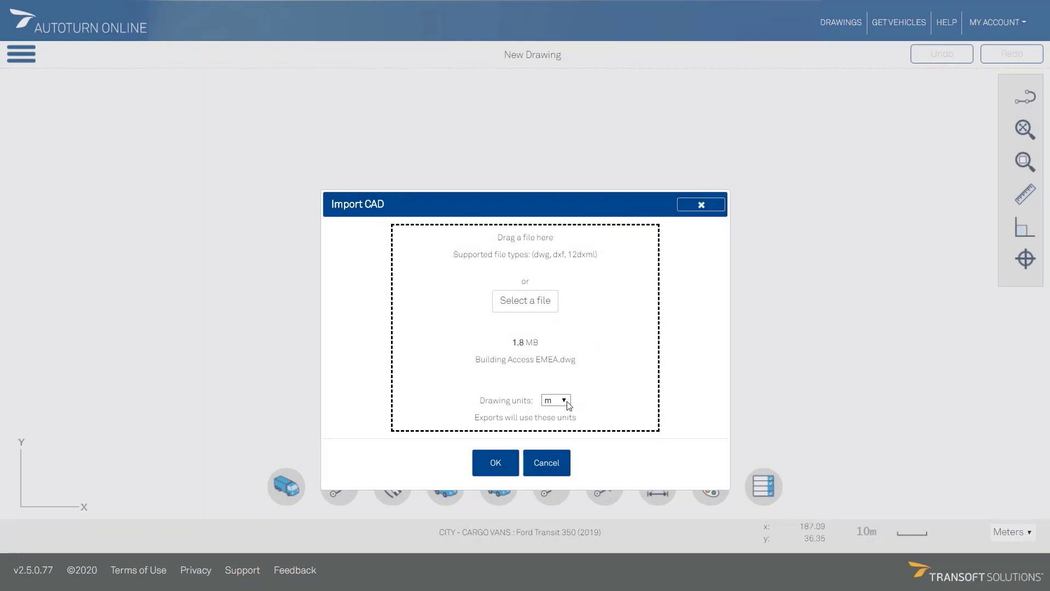
pyautogui.click(507, 473)
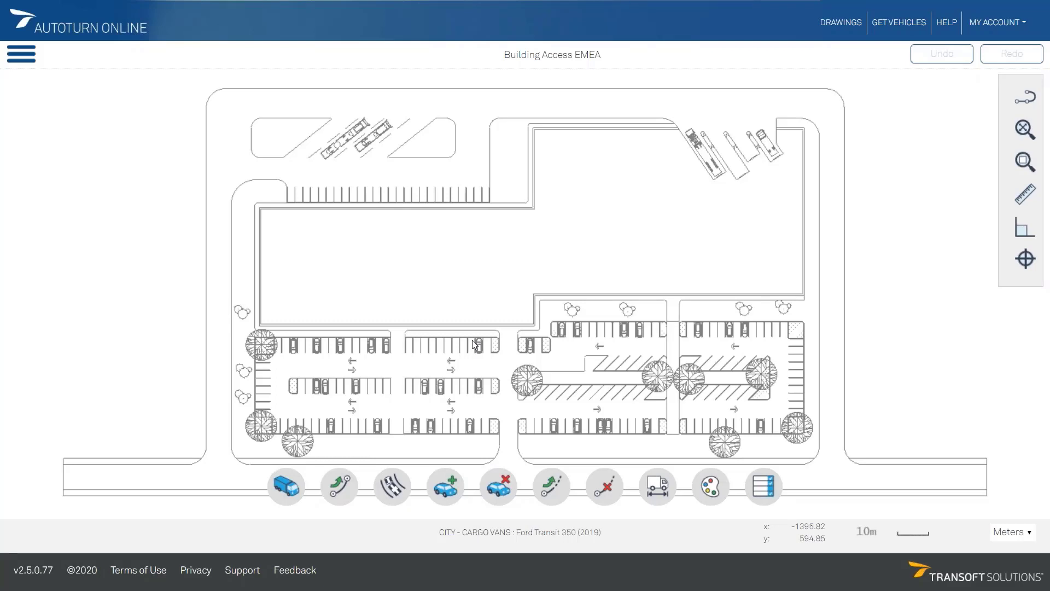
# - Search the vehicle library for "city - transit" and set the European MAN Lion s Coach C as the current vehicle
pyautogui.click(285, 491)
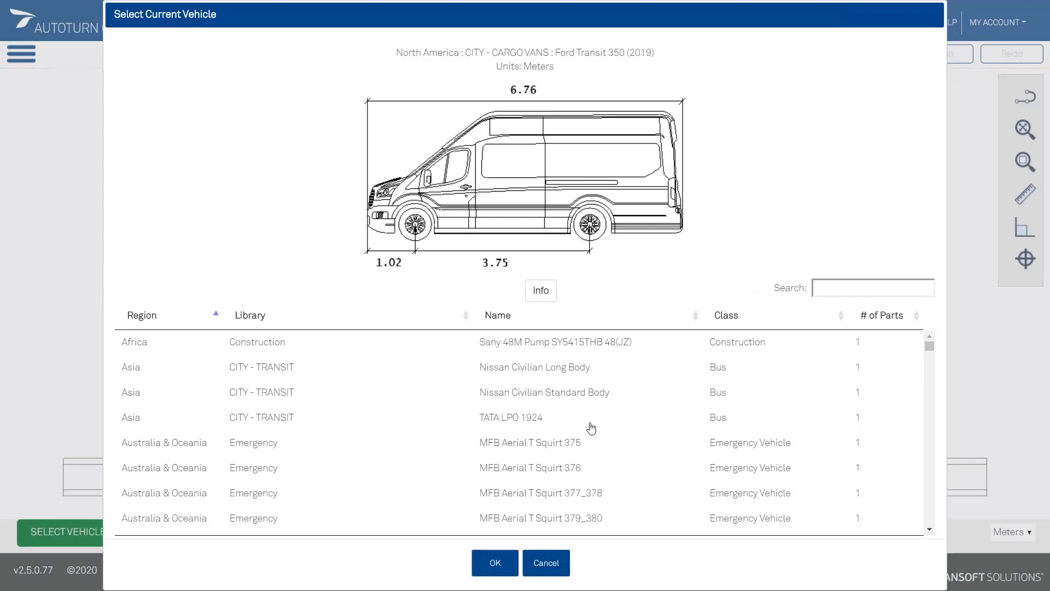
pyautogui.click(836, 290)
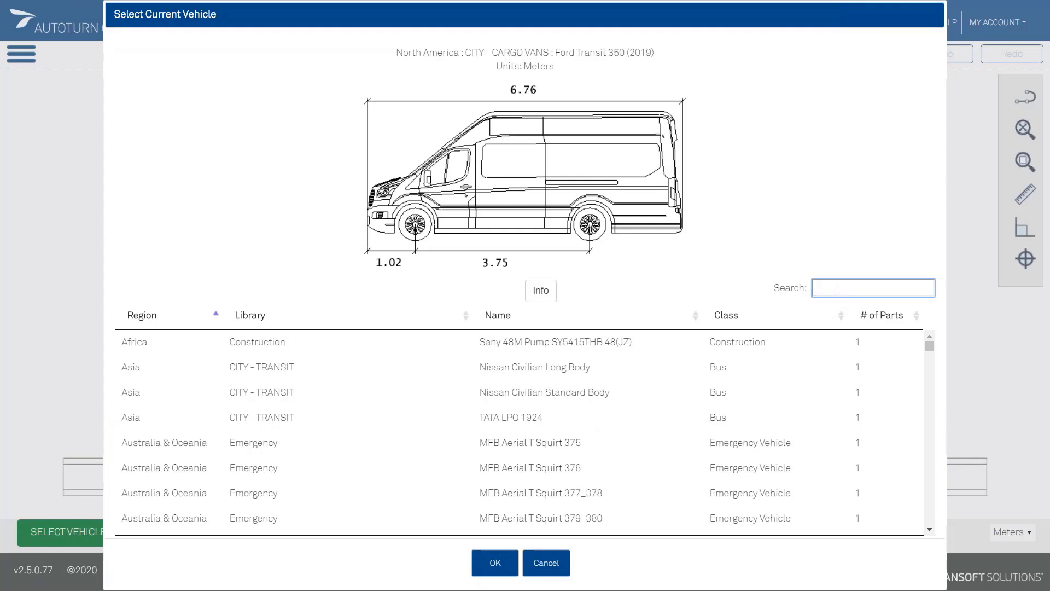
pyautogui.write('city ')
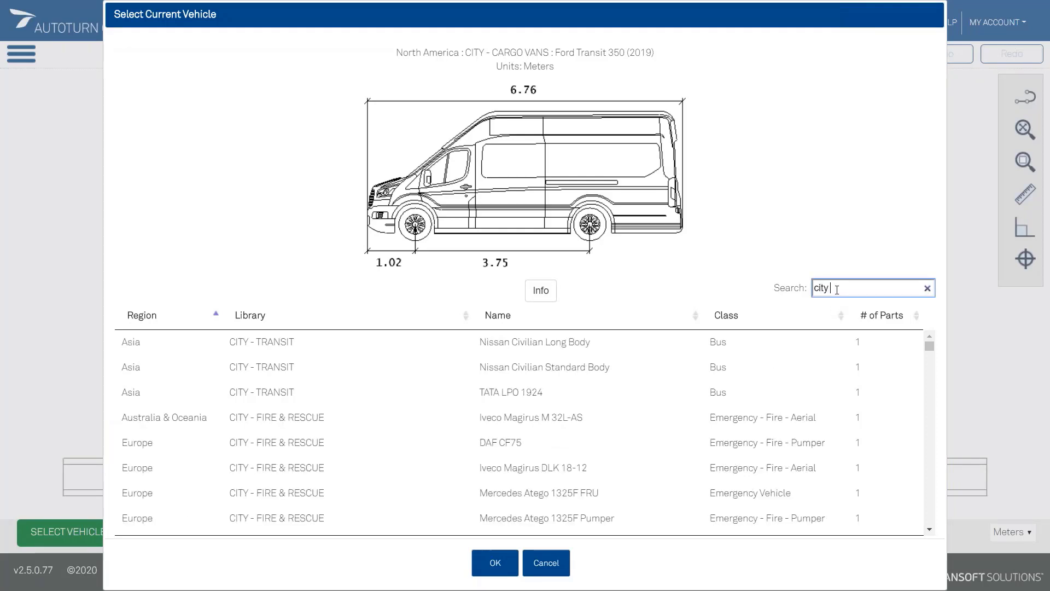
pyautogui.write('- transit')
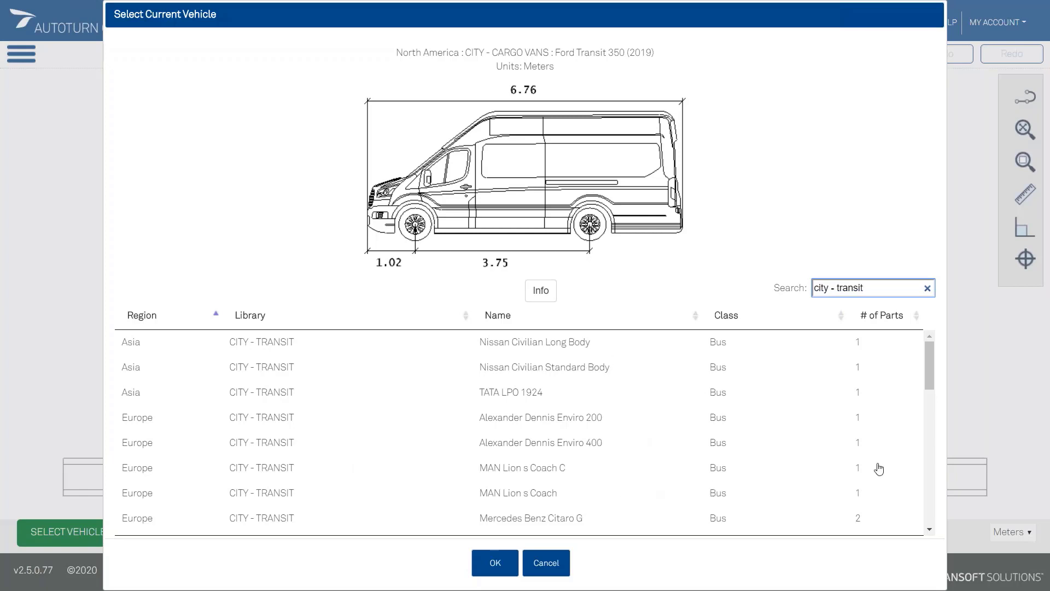
pyautogui.moveTo(928, 369); pyautogui.dragTo(938, 455)
pyautogui.moveTo(939, 420); pyautogui.dragTo(932, 369)
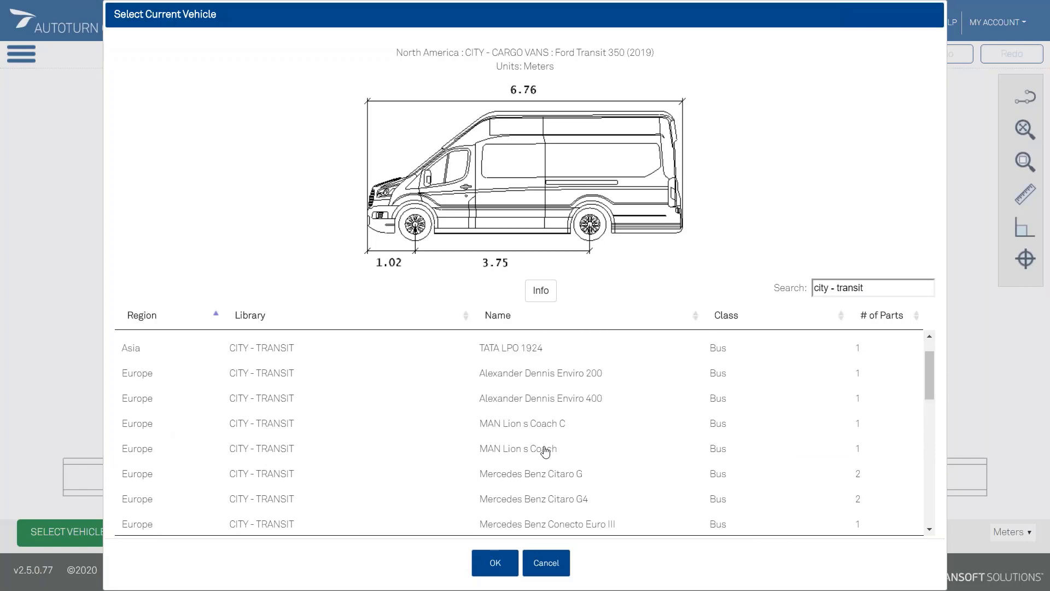
pyautogui.click(538, 429)
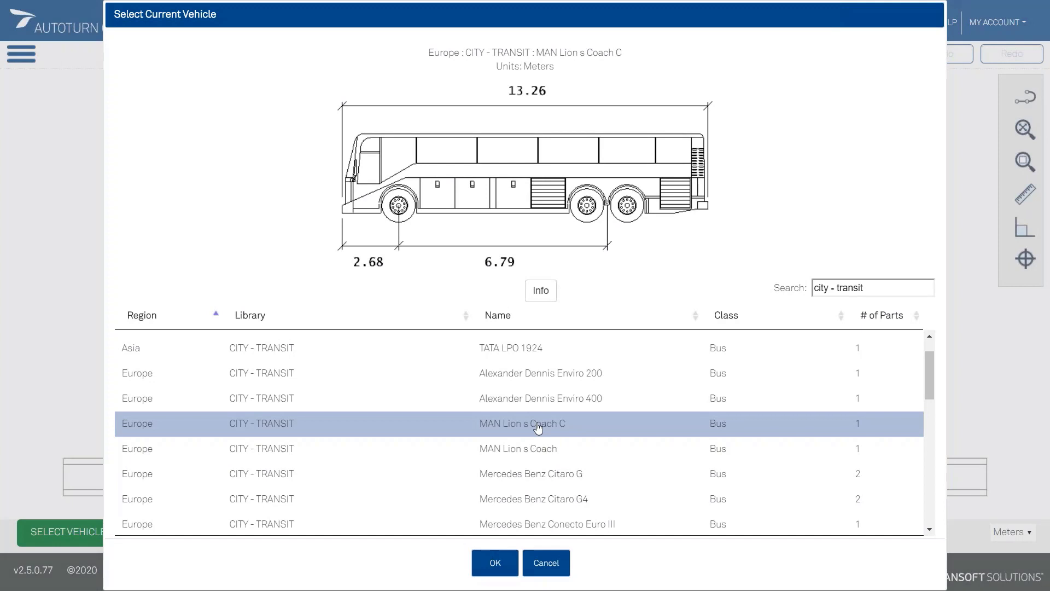
pyautogui.click(497, 564)
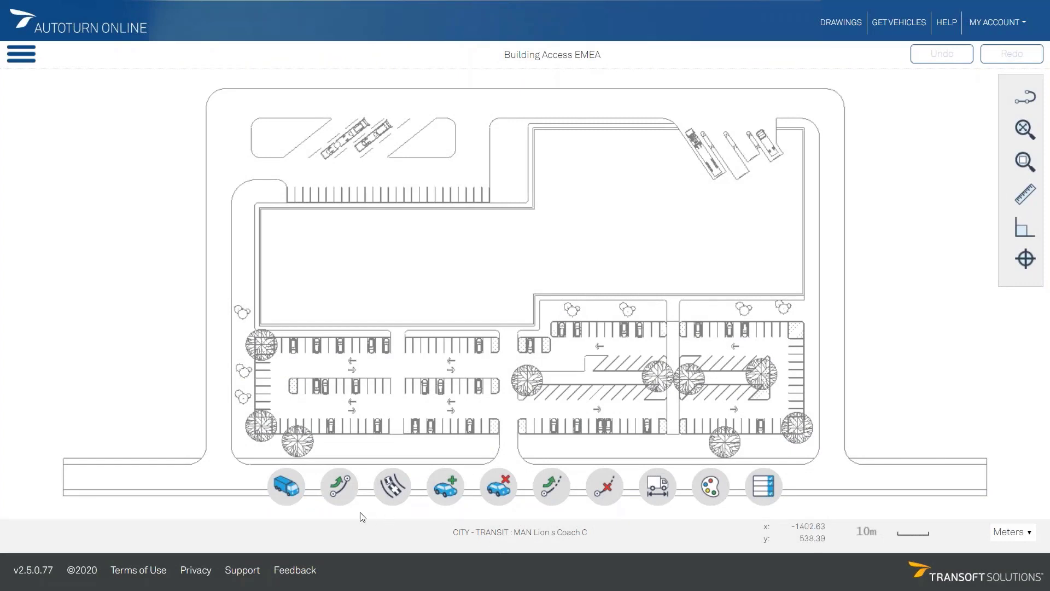
# - Start an arc path with the coach on the road southwest of the building, facing east toward the west driveway
pyautogui.click(343, 492)
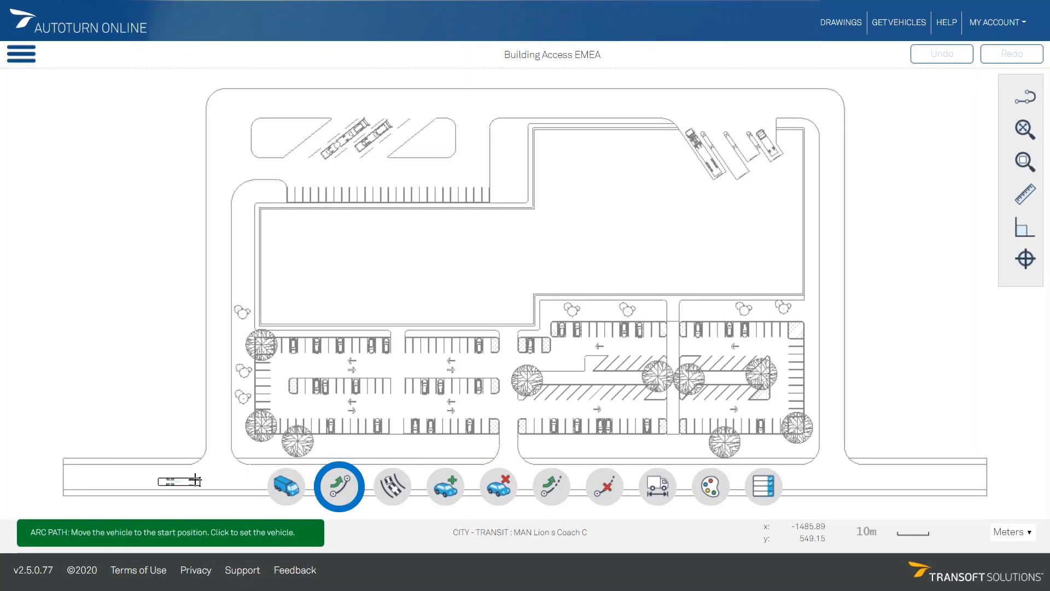
pyautogui.scroll(5, 196, 480)
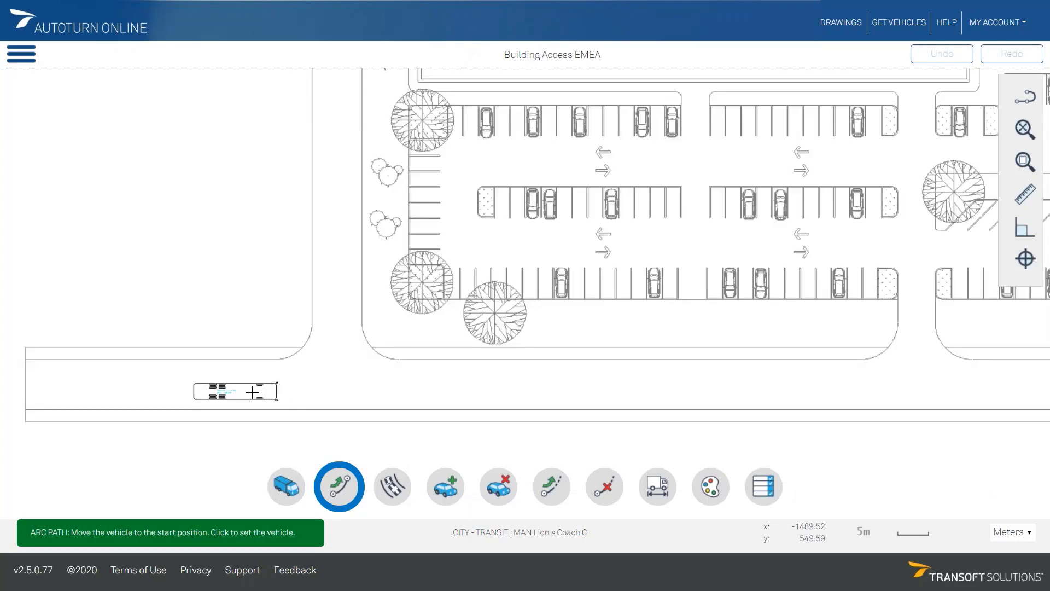
pyautogui.scroll(3, 253, 392)
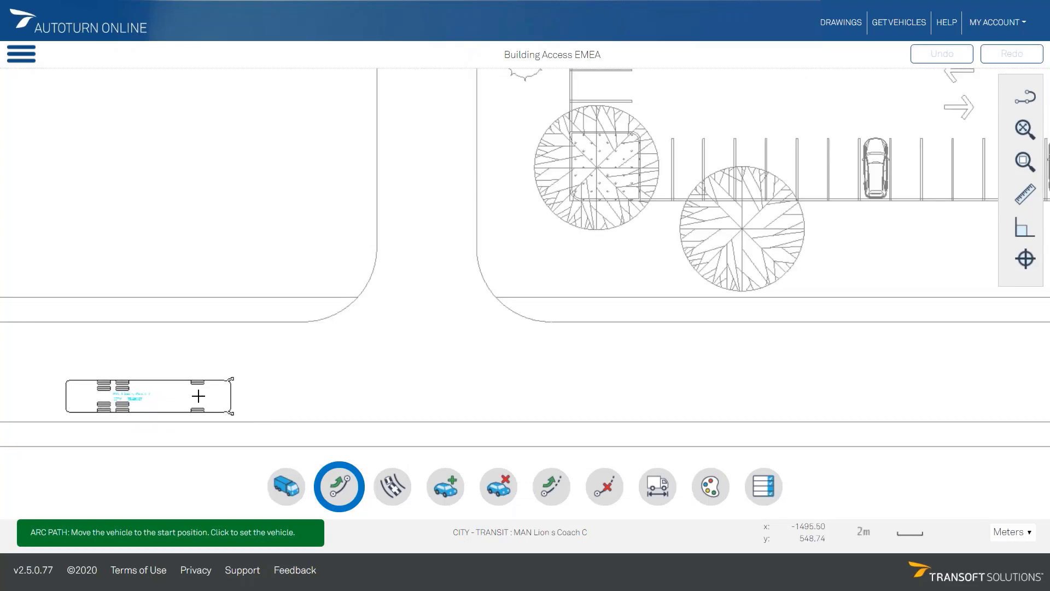
pyautogui.click(198, 395)
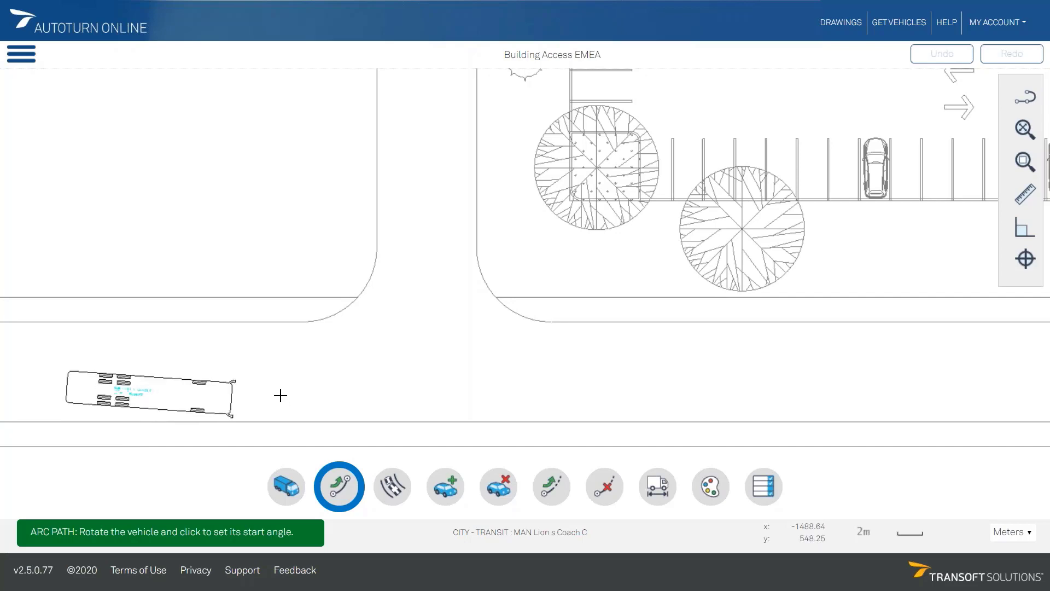
pyautogui.click(297, 394)
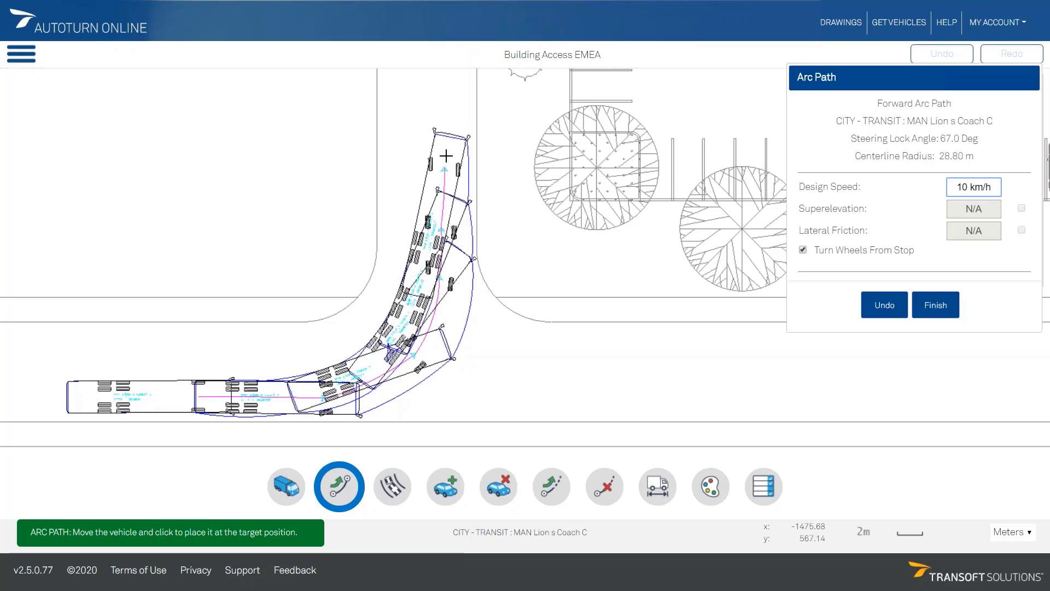
# - Extend the coach's forward path north up the west driveway alongside the building, and undo the last misplaced position
pyautogui.scroll(-5, 445, 144)
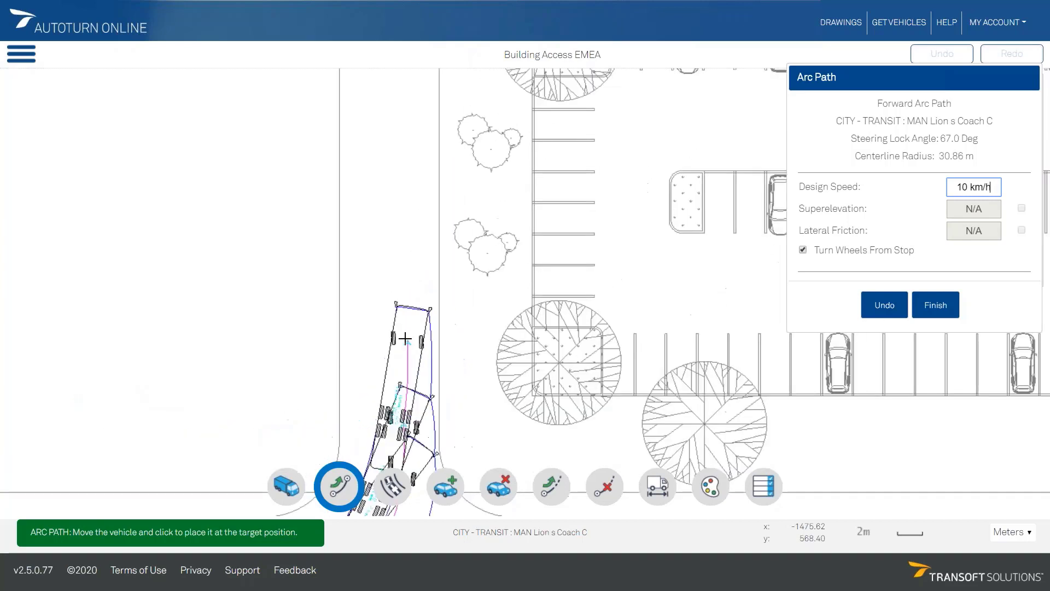
pyautogui.moveTo(395, 171); pyautogui.dragTo(394, 218, button='middle')
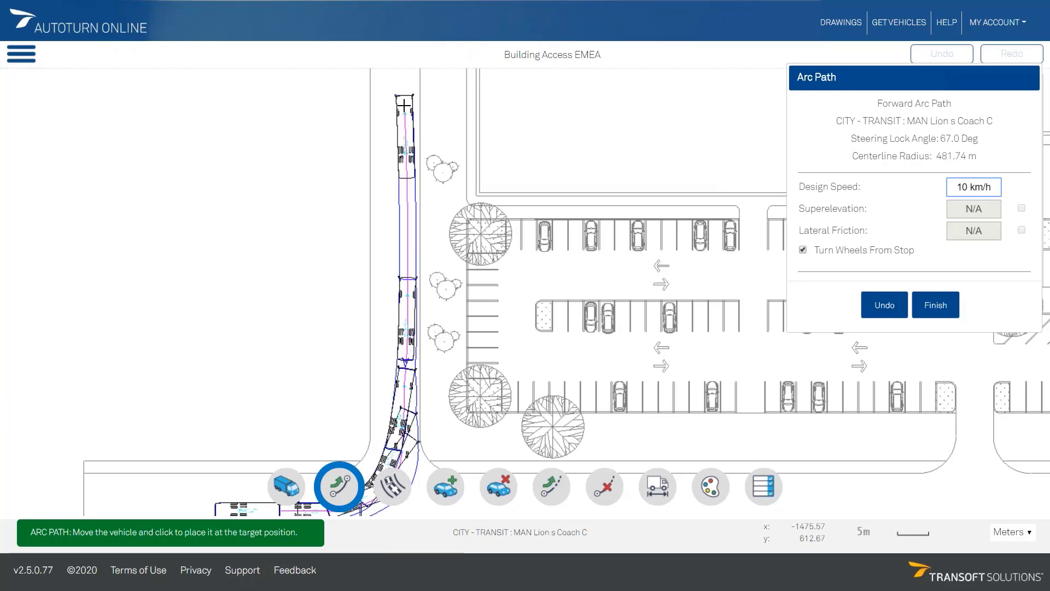
pyautogui.click(403, 102)
pyautogui.moveTo(409, 105); pyautogui.dragTo(415, 418, button='middle')
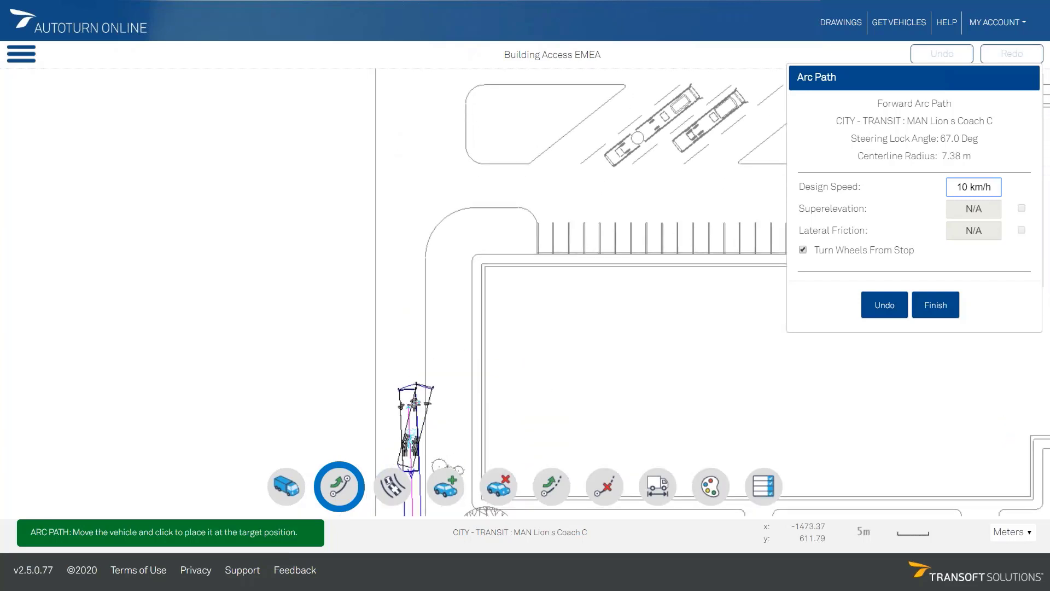
pyautogui.click(885, 310)
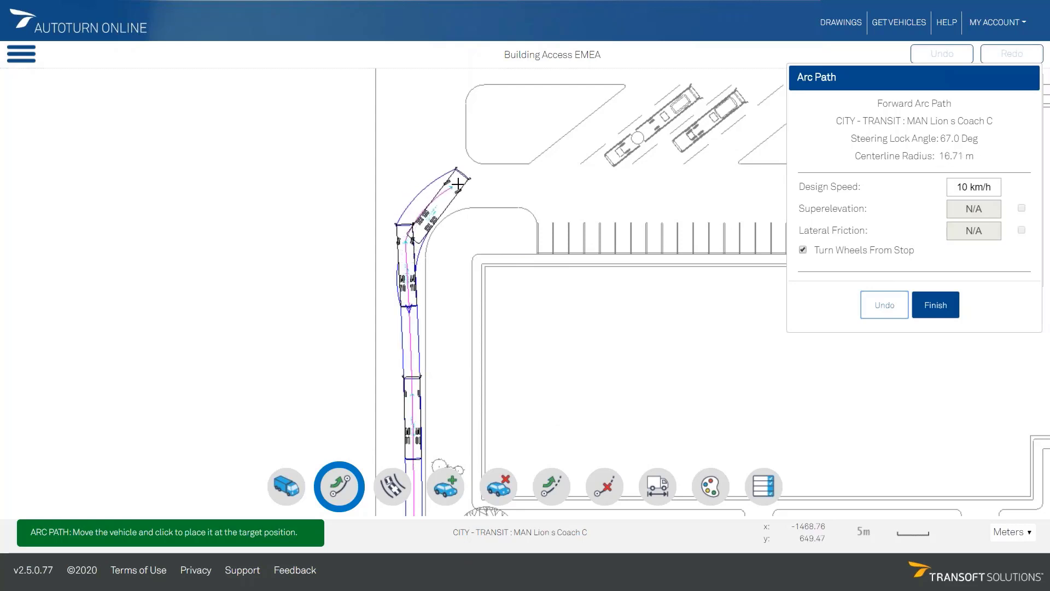
# - Turn the coach east around the curb at the driveway's northwest corner, below the bus parking island
pyautogui.moveTo(452, 191)
pyautogui.mouseDown(button='middle')
pyautogui.moveTo(412, 227)
pyautogui.moveTo(393, 270)
pyautogui.mouseUp(button='middle')
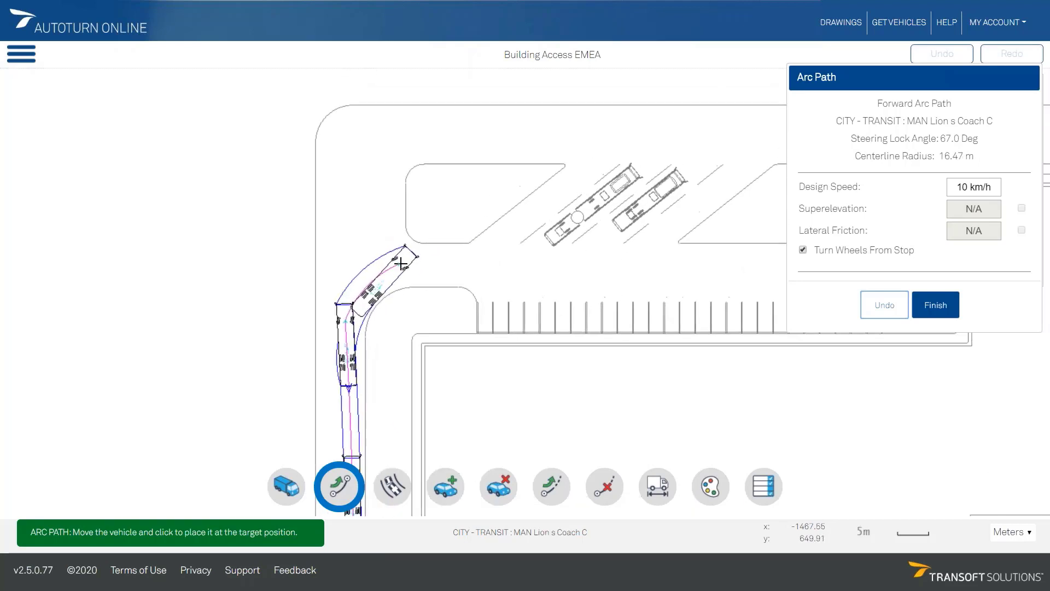
pyautogui.scroll(3, 409, 261)
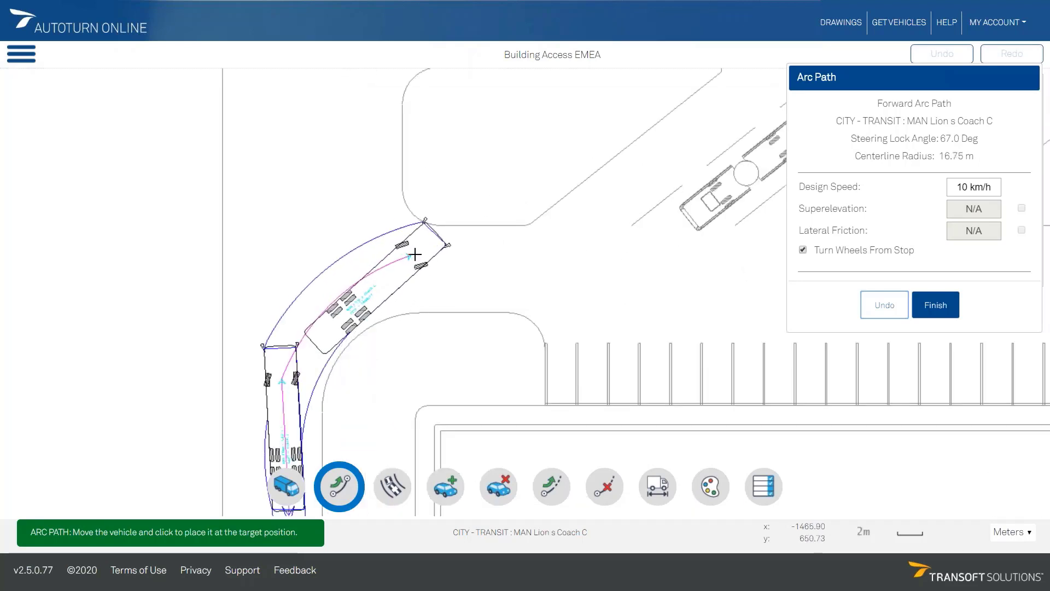
pyautogui.click(425, 257)
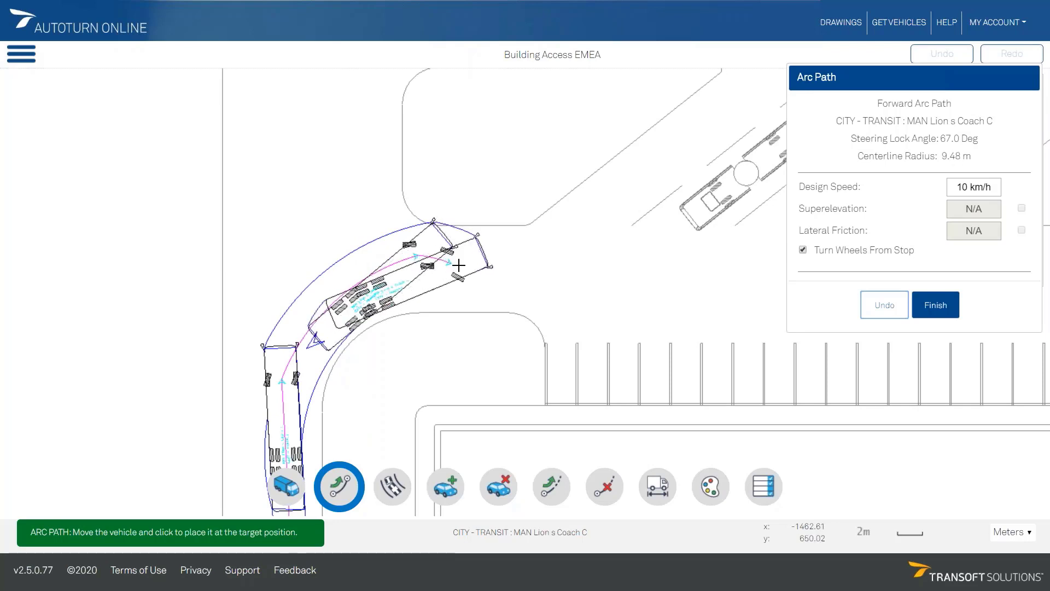
pyautogui.click(488, 270)
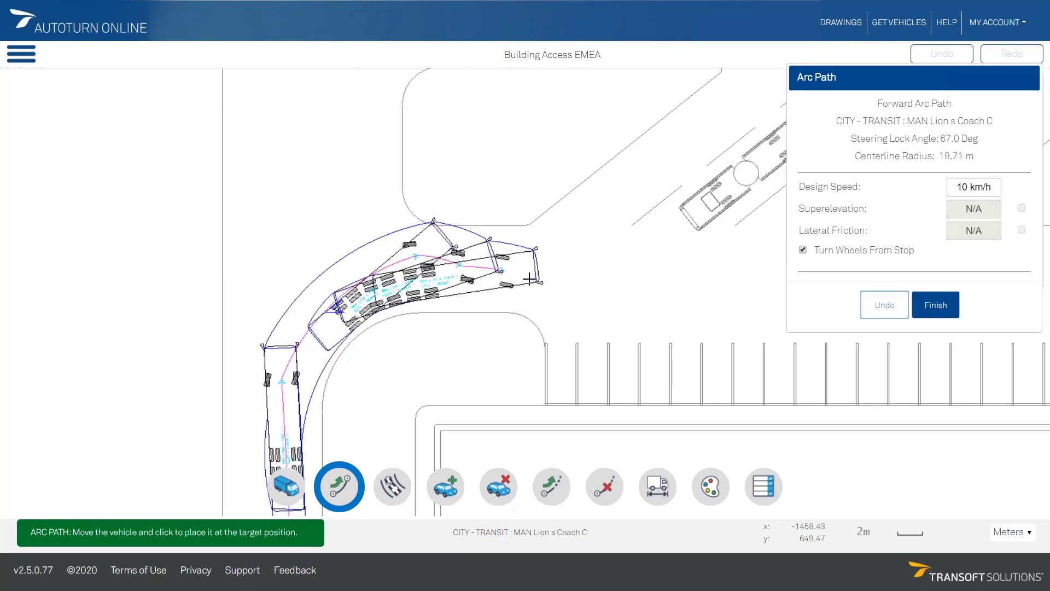
# - Drive the coach east below the bus parking island and northeast into the empty diagonal bay beside the parked buses, finishing the path
pyautogui.moveTo(539, 286); pyautogui.dragTo(365, 322, button='middle')
pyautogui.click(491, 329)
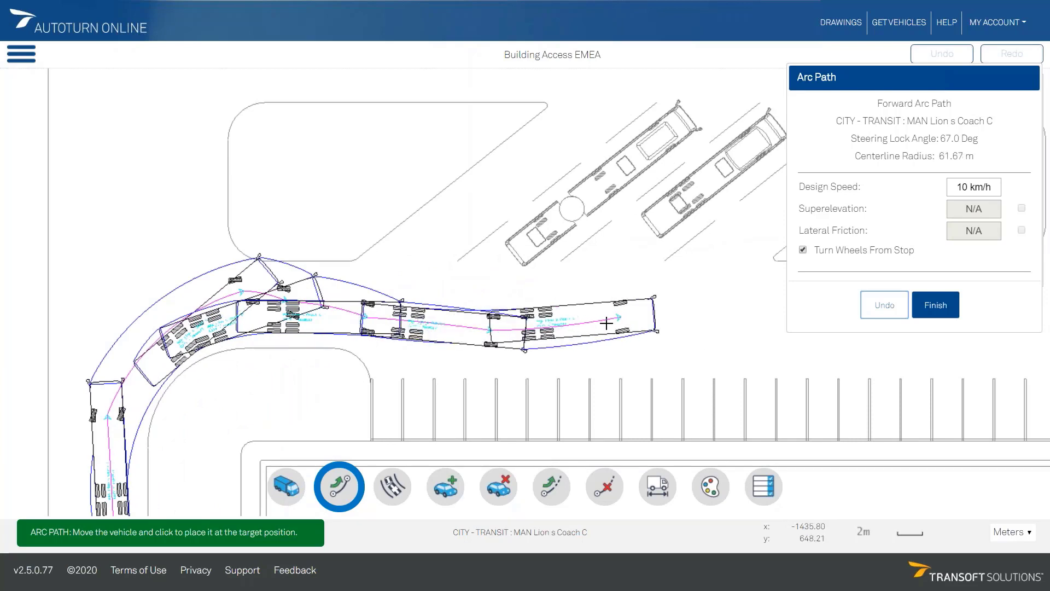
pyautogui.moveTo(570, 335); pyautogui.dragTo(295, 392, button='middle')
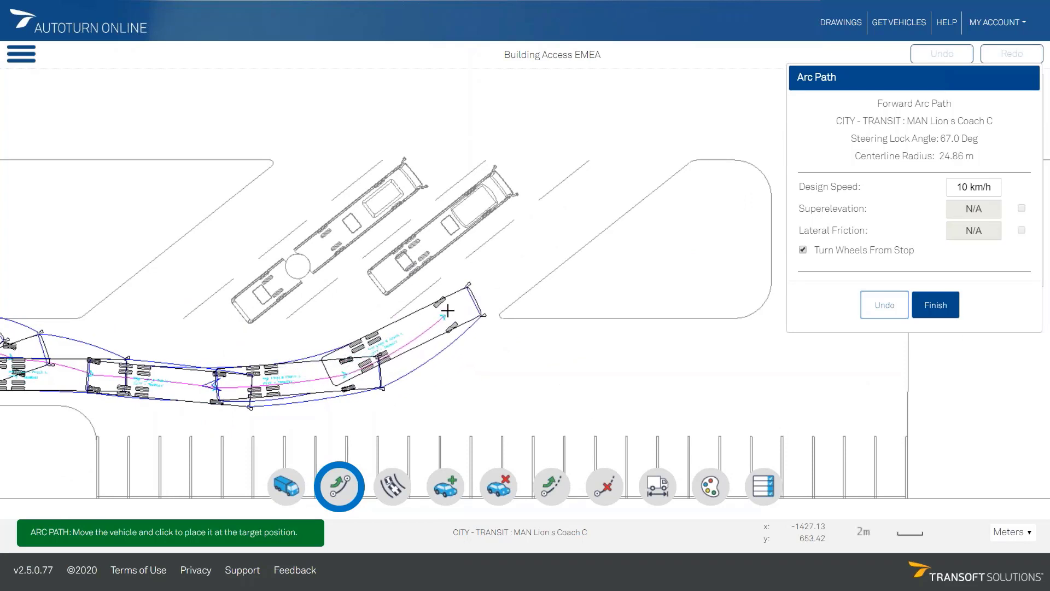
pyautogui.click(447, 311)
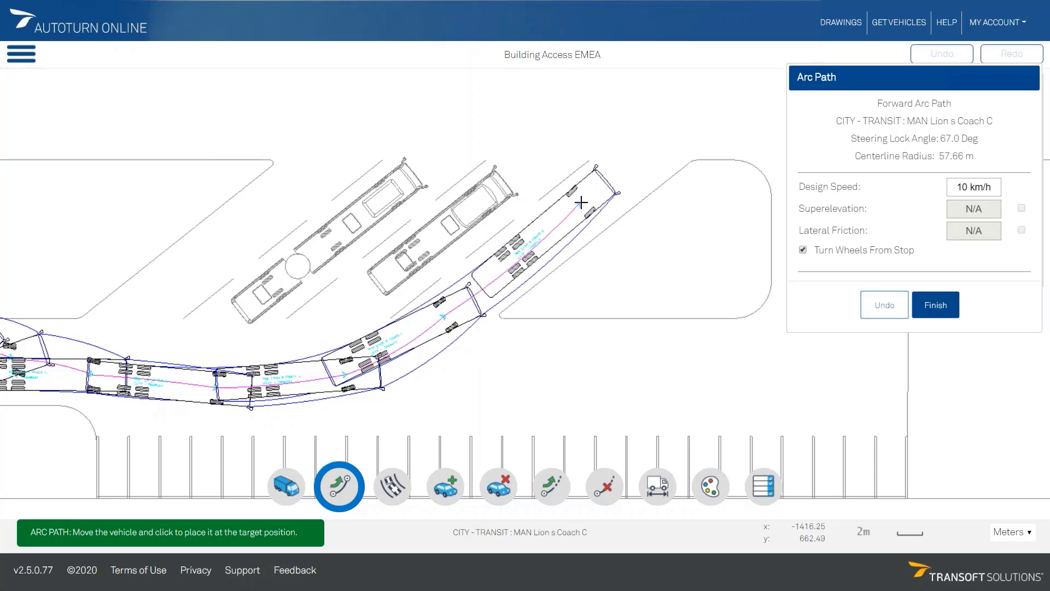
pyautogui.rightClick(579, 202)
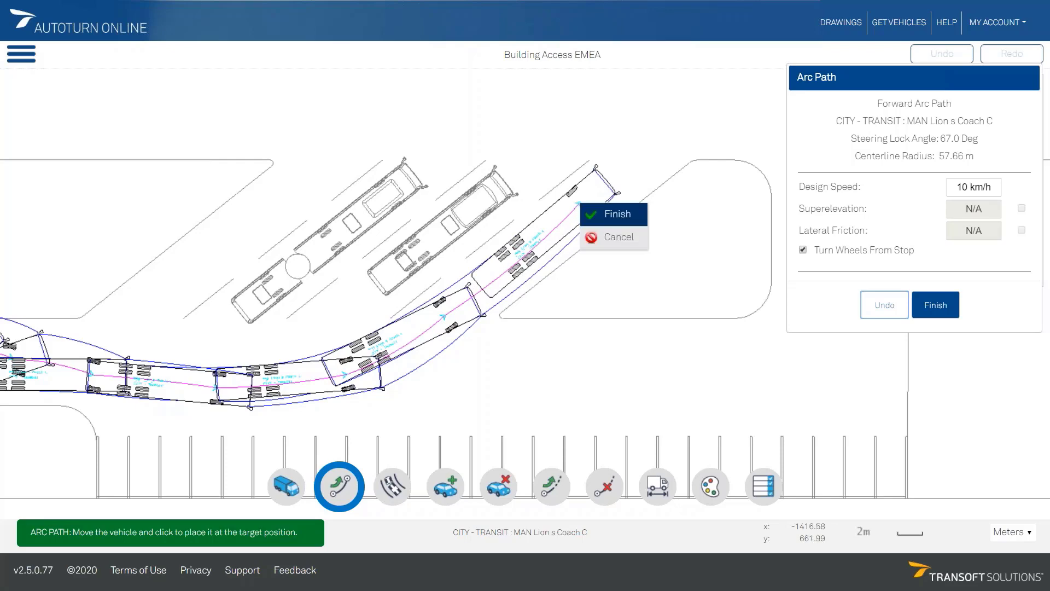
pyautogui.click(606, 214)
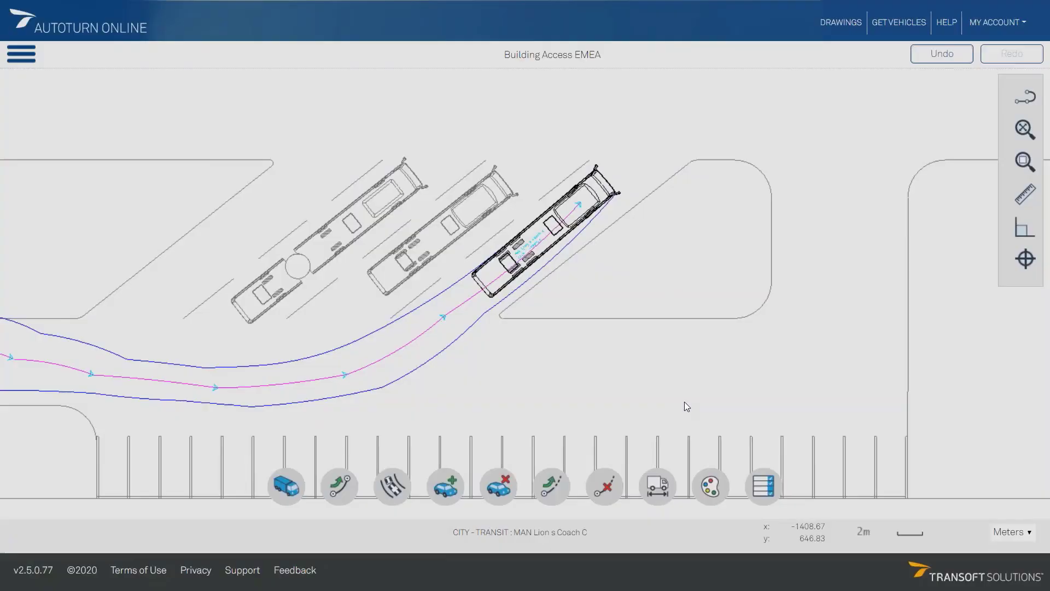
# - Search the vehicle library for "sattel" and set the European FGSV 2001 (DE) SATTELZUG as the current vehicle
pyautogui.scroll(-3, 681, 403)
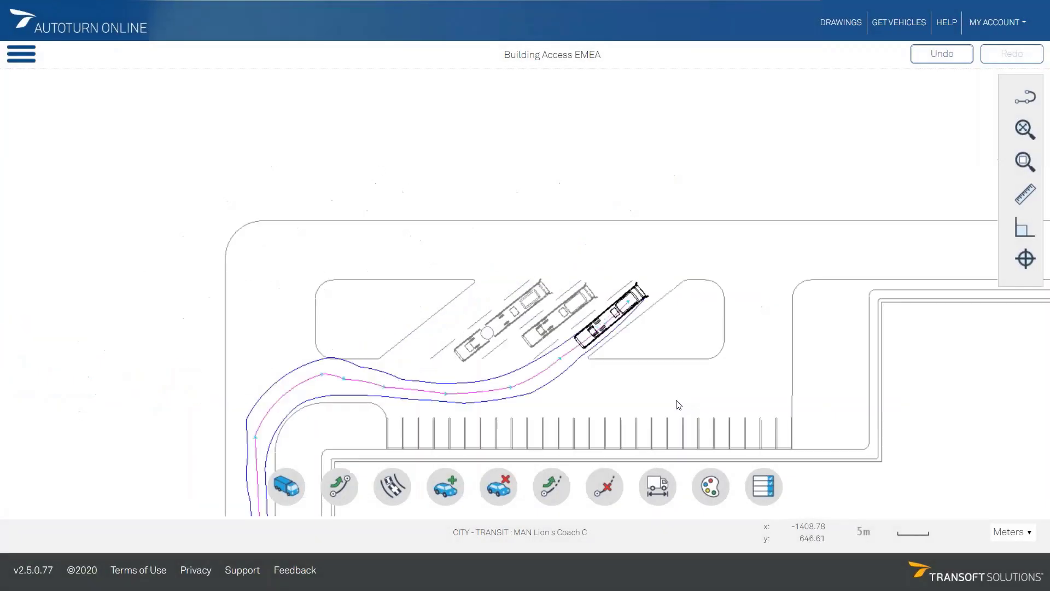
pyautogui.scroll(-3, 685, 403)
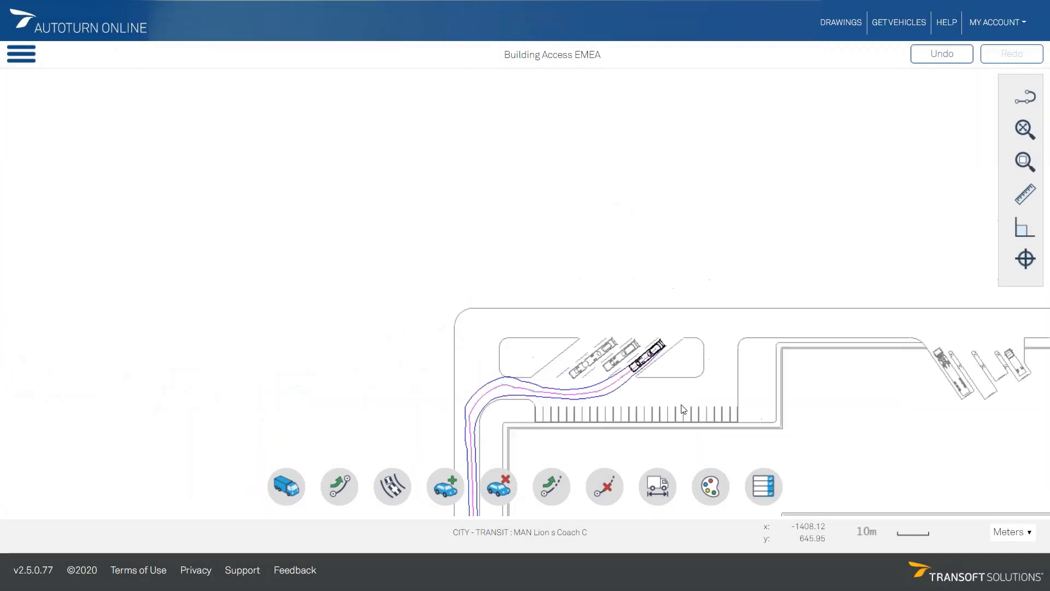
pyautogui.moveTo(682, 406)
pyautogui.mouseDown(button='middle')
pyautogui.moveTo(565, 245)
pyautogui.moveTo(552, 205)
pyautogui.mouseUp(button='middle')
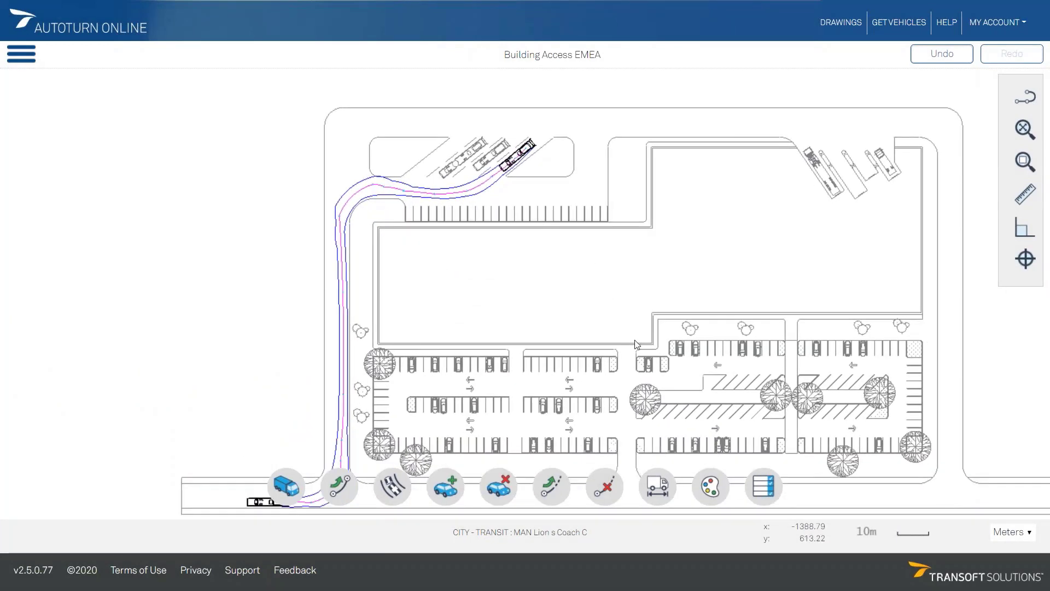
pyautogui.moveTo(636, 344); pyautogui.dragTo(515, 337, button='middle')
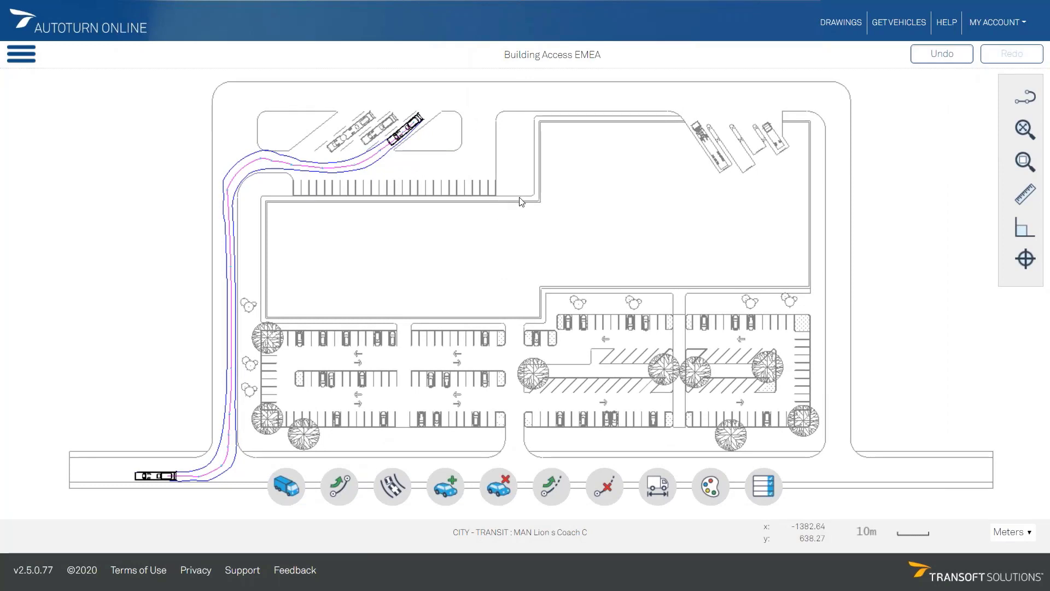
pyautogui.click(286, 486)
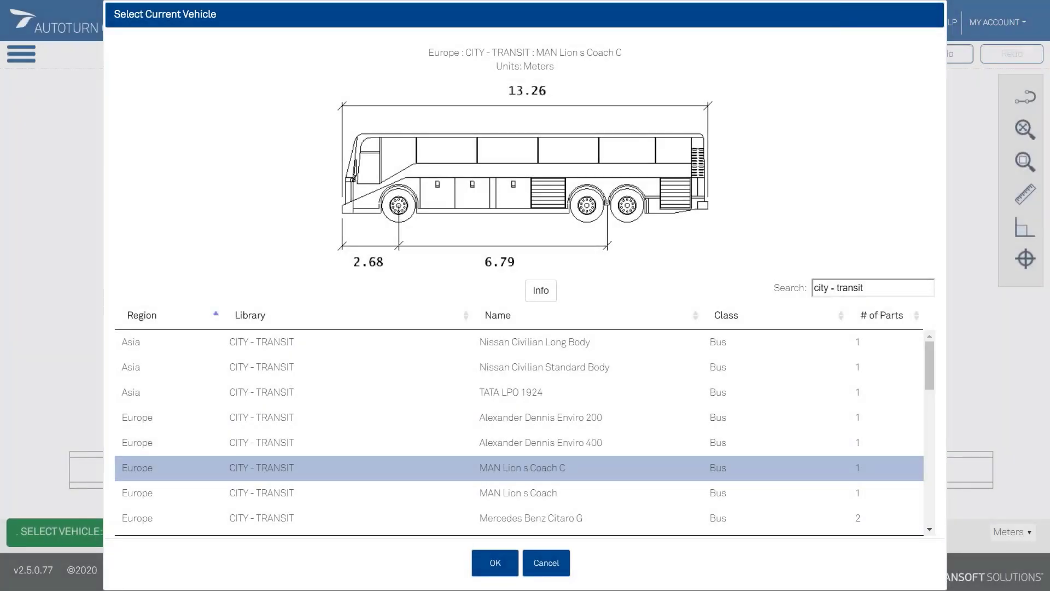
pyautogui.moveTo(876, 291); pyautogui.dragTo(802, 294)
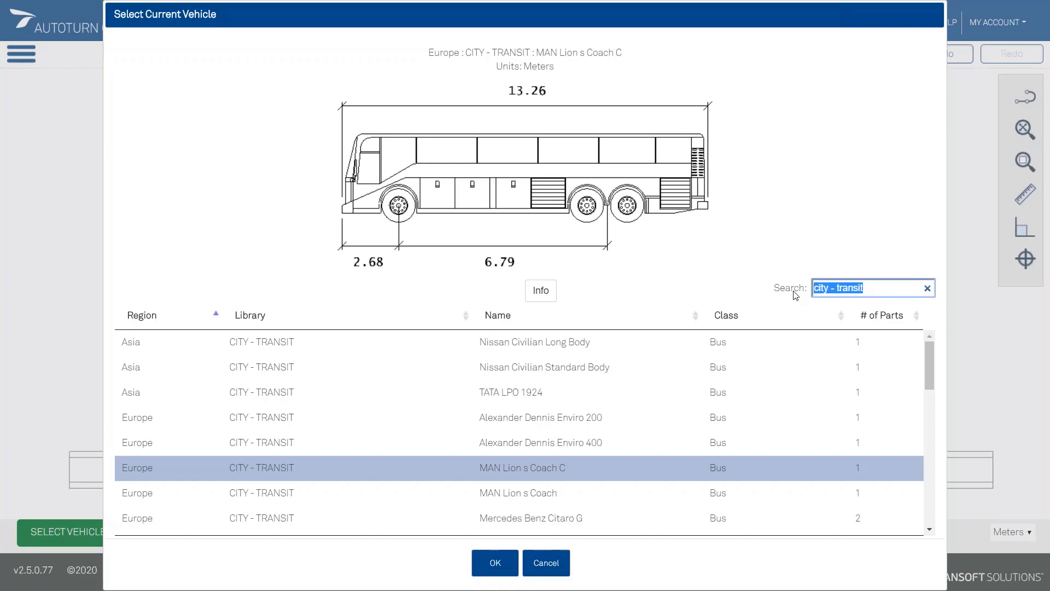
pyautogui.write('s')
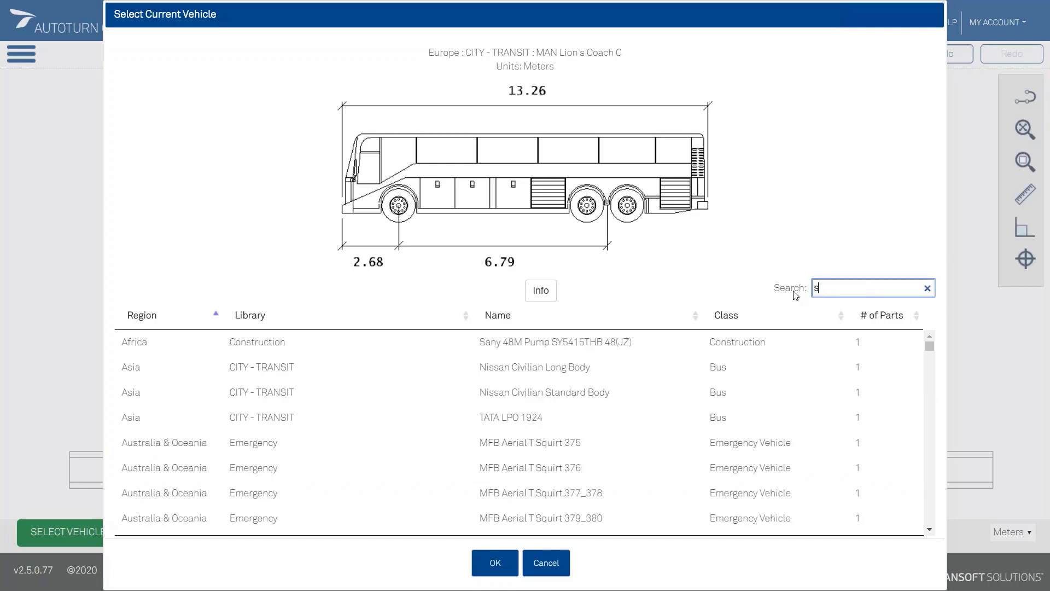
pyautogui.write('attel')
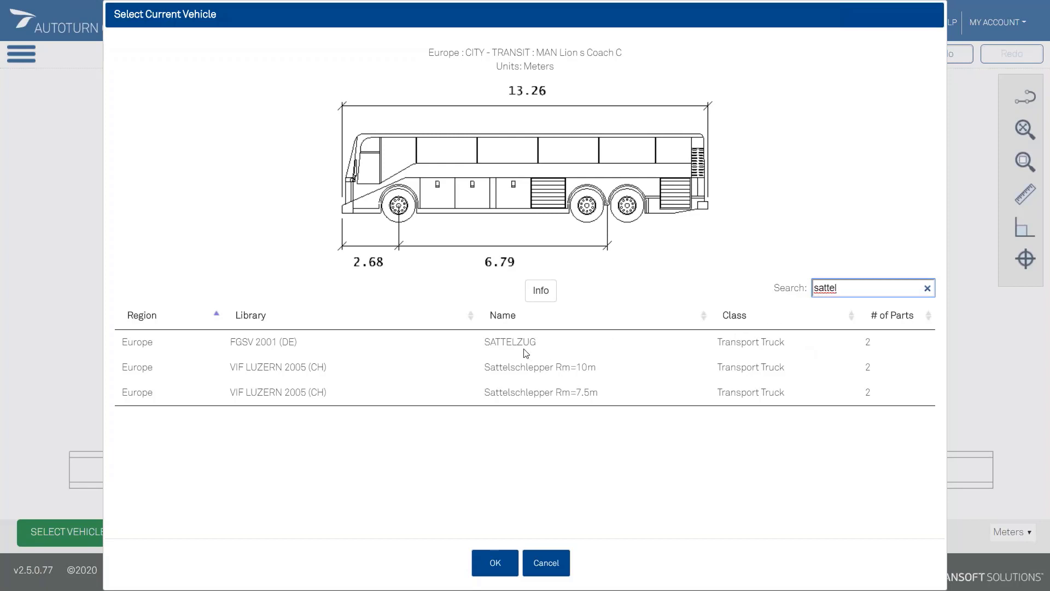
pyautogui.click(332, 344)
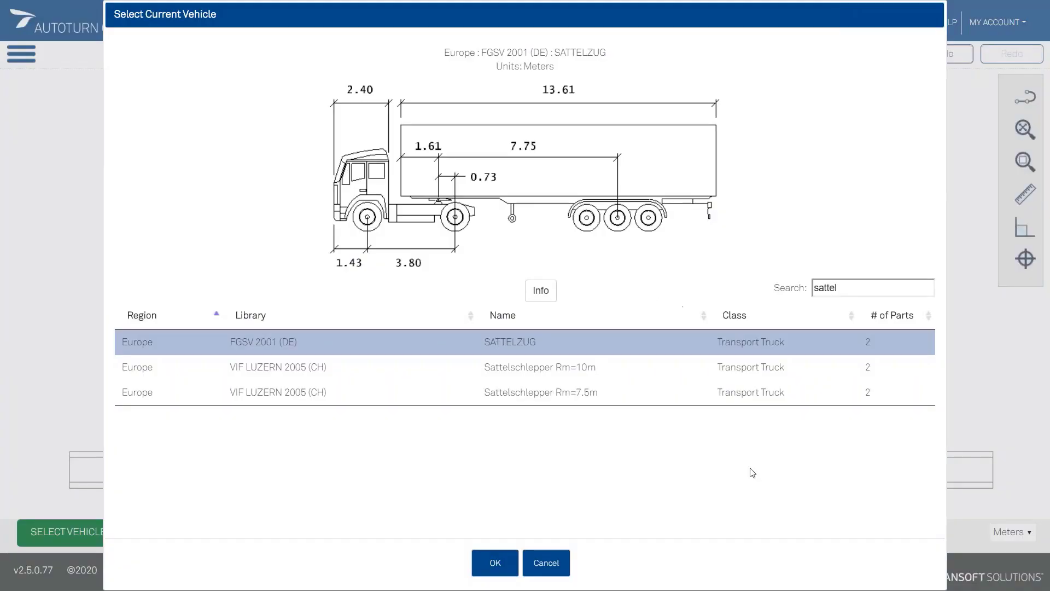
pyautogui.click(486, 572)
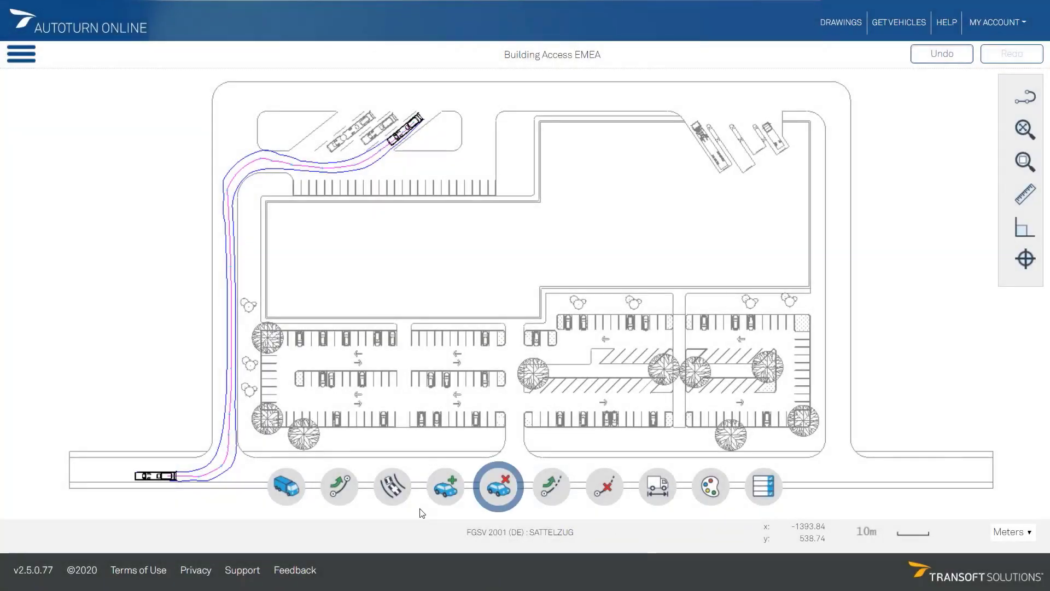
# - Start an arc path with the SATTELZUG on the road southeast of the building, facing west toward the east driveway
pyautogui.click(339, 485)
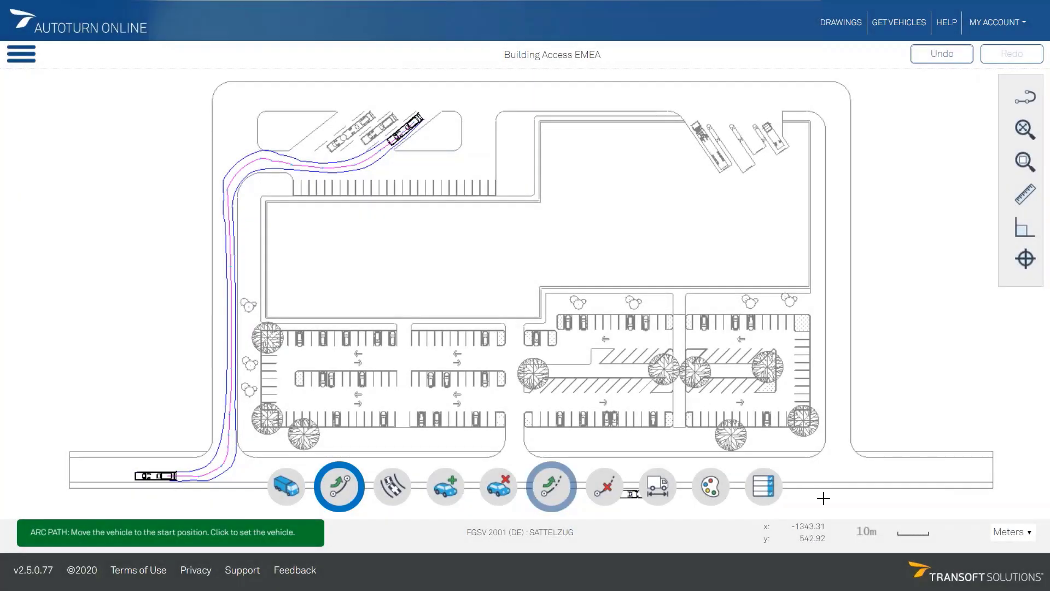
pyautogui.moveTo(844, 477); pyautogui.dragTo(774, 494, button='middle')
pyautogui.scroll(1, 846, 488)
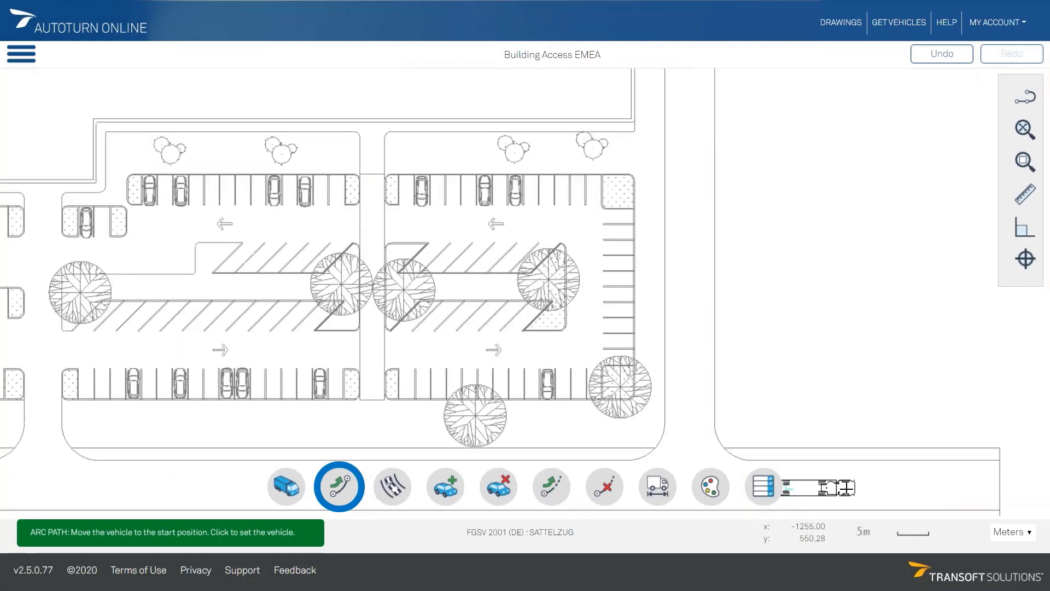
pyautogui.moveTo(846, 488); pyautogui.dragTo(915, 442, button='middle')
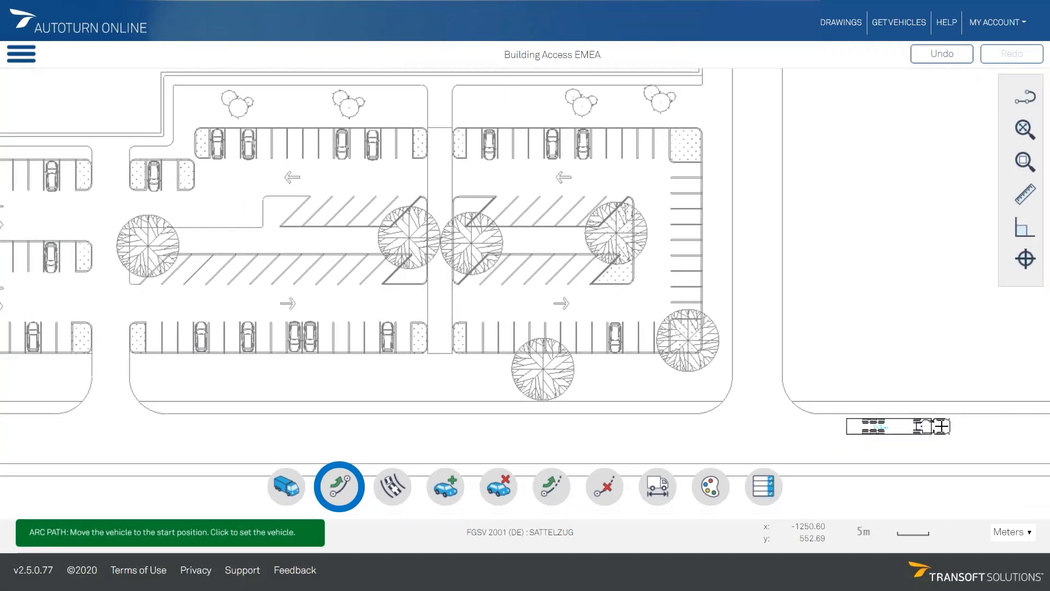
pyautogui.click(936, 426)
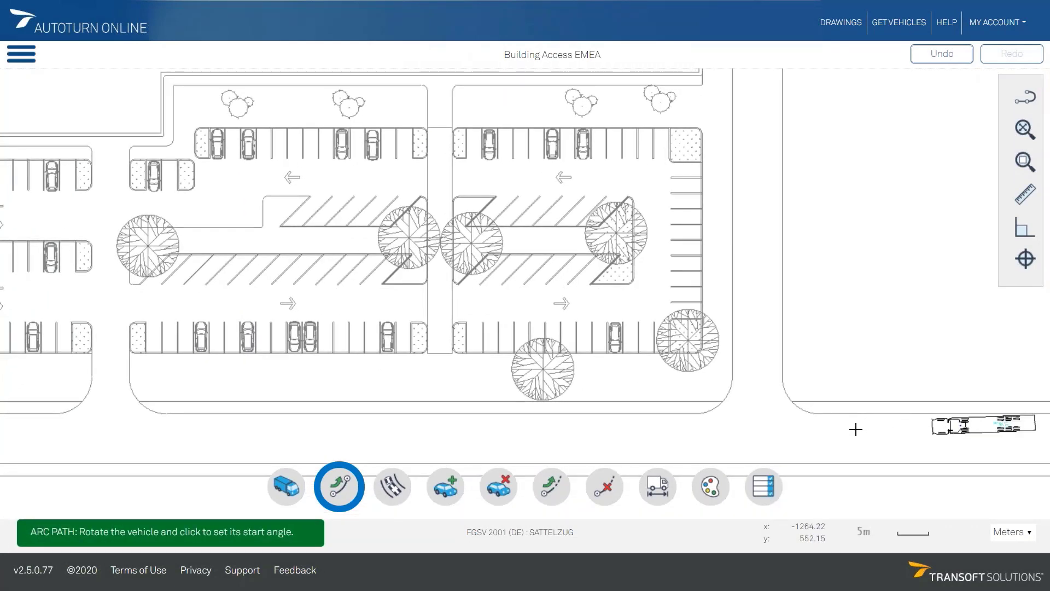
pyautogui.click(855, 425)
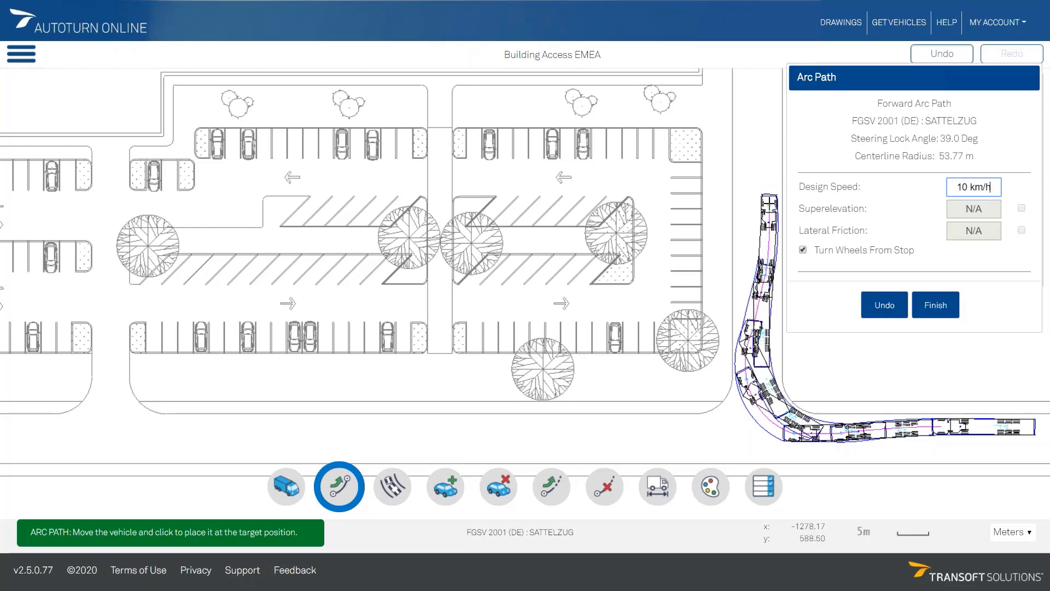
# - Extend the truck's forward path north up the east driveway and west around the northeast corner past the loading bays
pyautogui.moveTo(767, 196); pyautogui.dragTo(731, 333, button='middle')
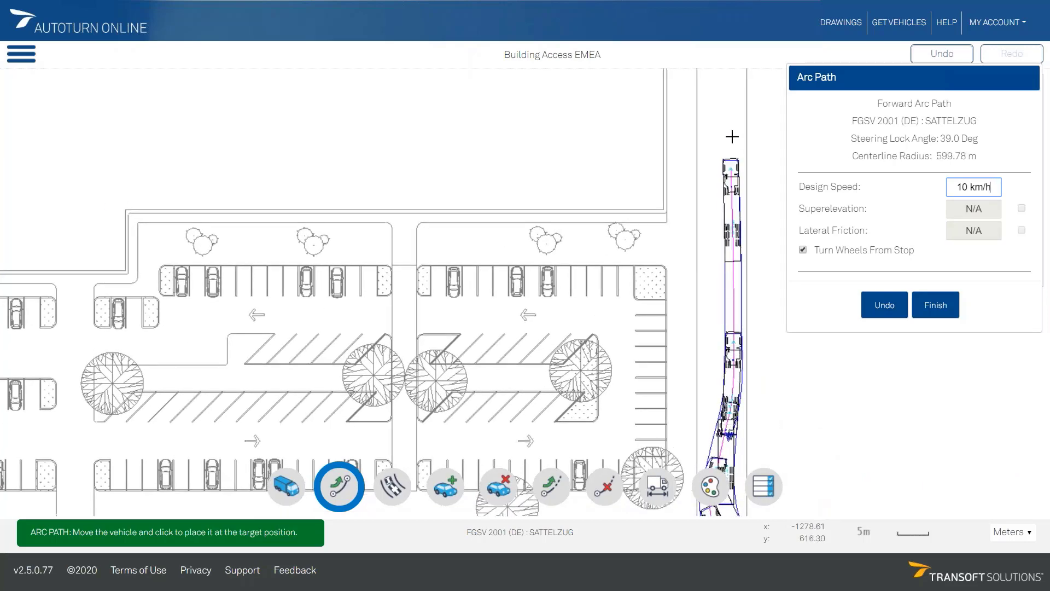
pyautogui.moveTo(733, 133); pyautogui.dragTo(716, 352, button='middle')
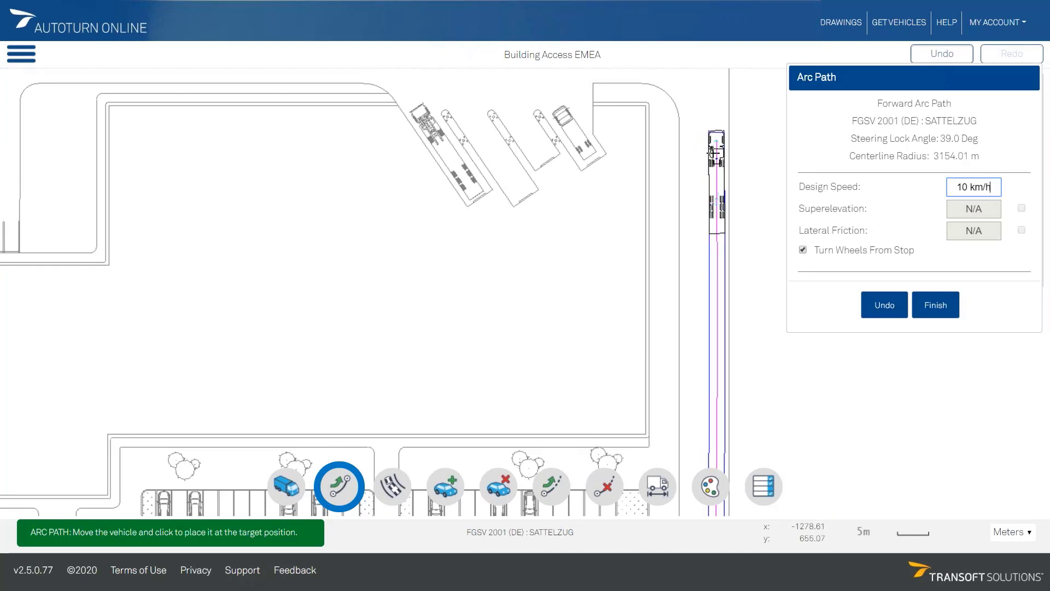
pyautogui.moveTo(713, 154); pyautogui.dragTo(758, 384, button='middle')
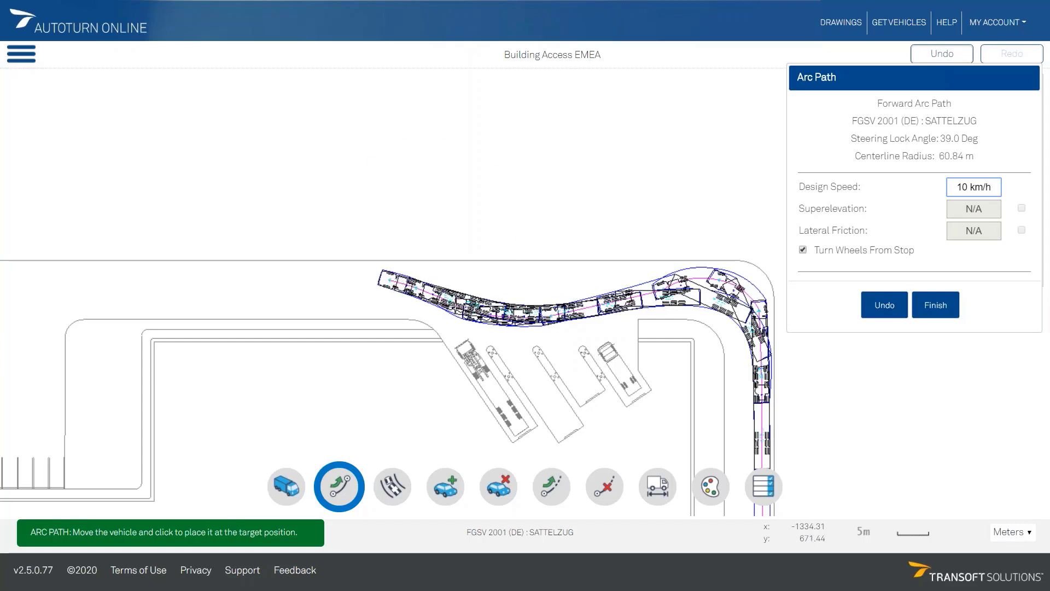
# - Try to reverse the truck from beyond the loading bays toward the empty bay
pyautogui.scroll(2, 481, 311)
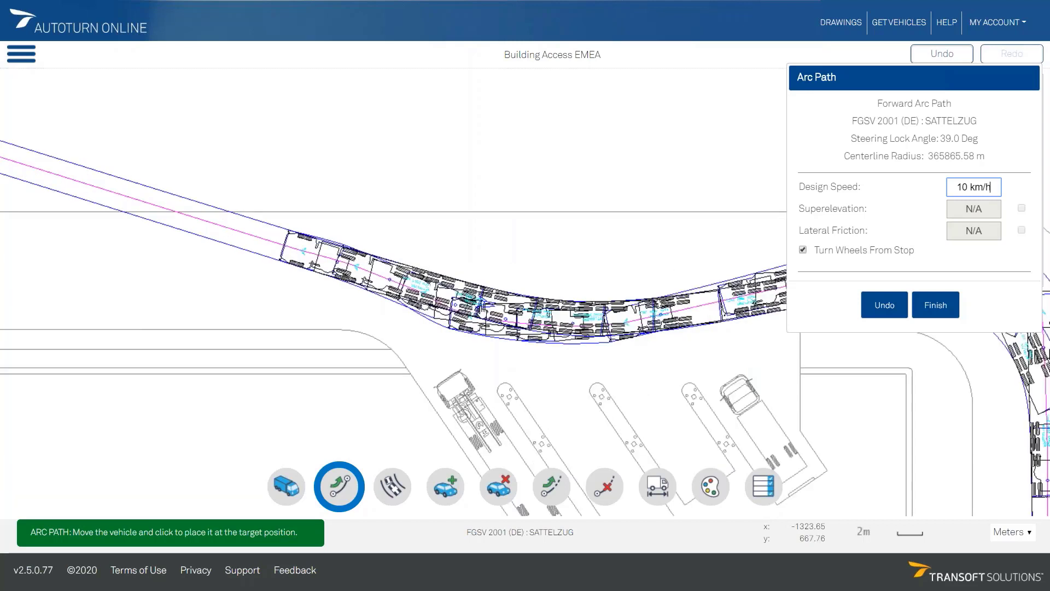
pyautogui.scroll(2, 479, 308)
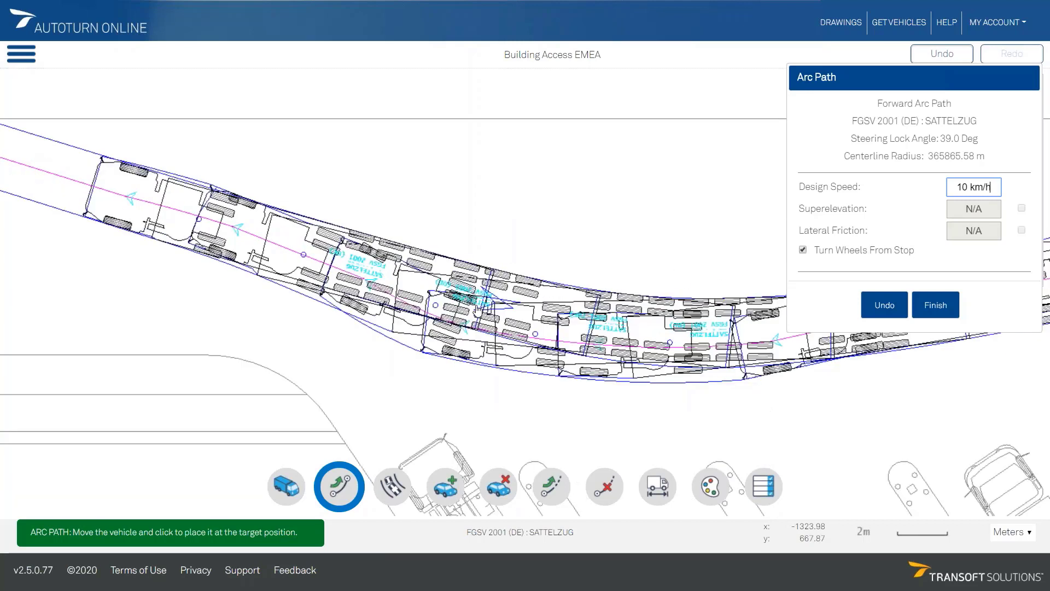
pyautogui.scroll(-2, 478, 308)
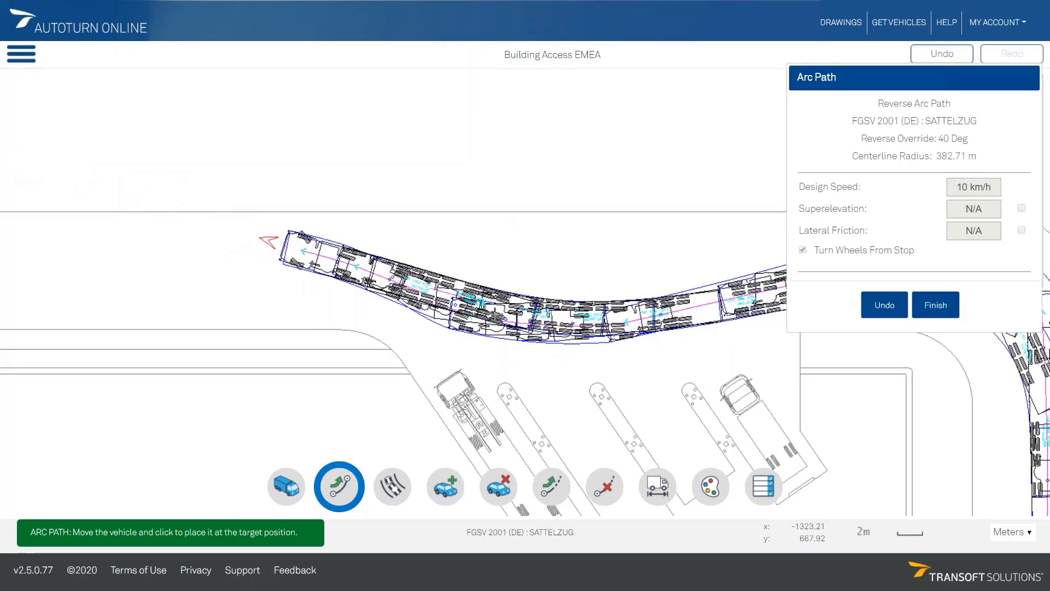
pyautogui.moveTo(538, 373); pyautogui.dragTo(452, 211, button='middle')
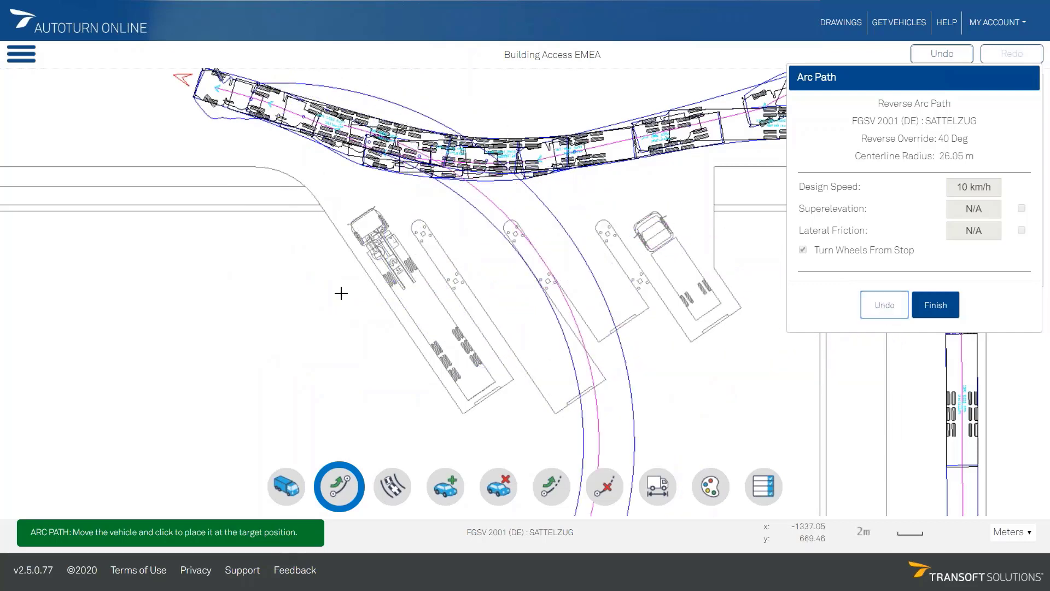
pyautogui.moveTo(325, 248); pyautogui.dragTo(335, 296, button='middle')
pyautogui.moveTo(323, 188); pyautogui.dragTo(336, 207, button='middle')
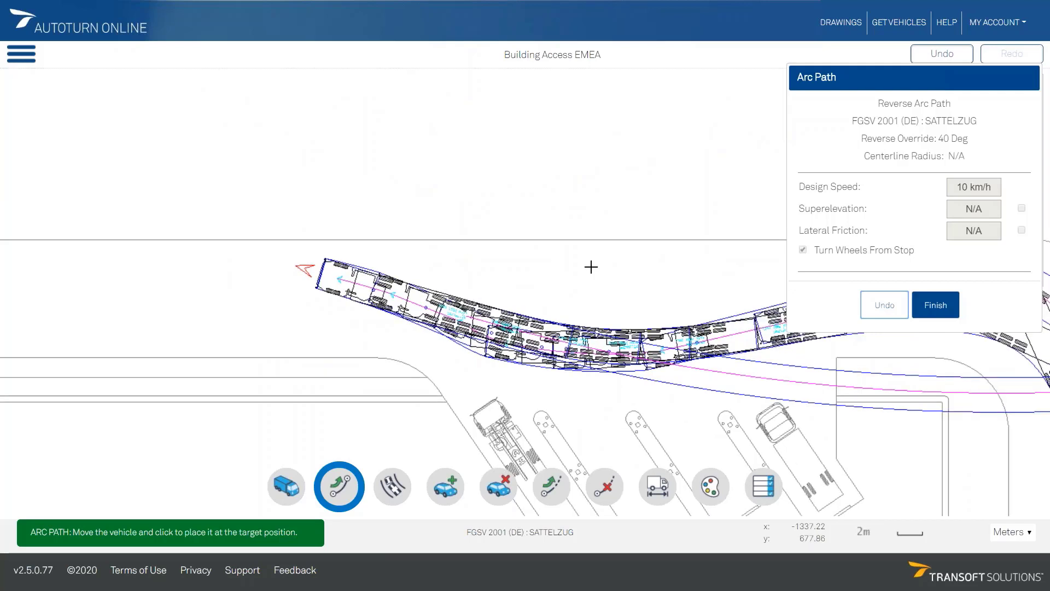
# - Undo the last position, extend the forward path farther northwest beyond the loading bays, and switch the truck to reverse
pyautogui.click(884, 304)
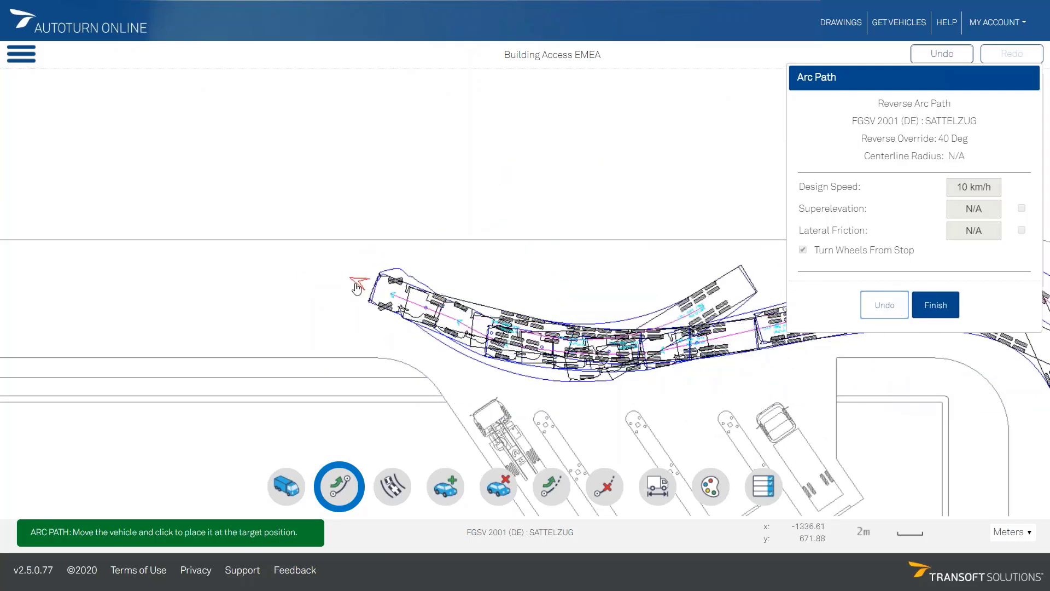
pyautogui.click(356, 285)
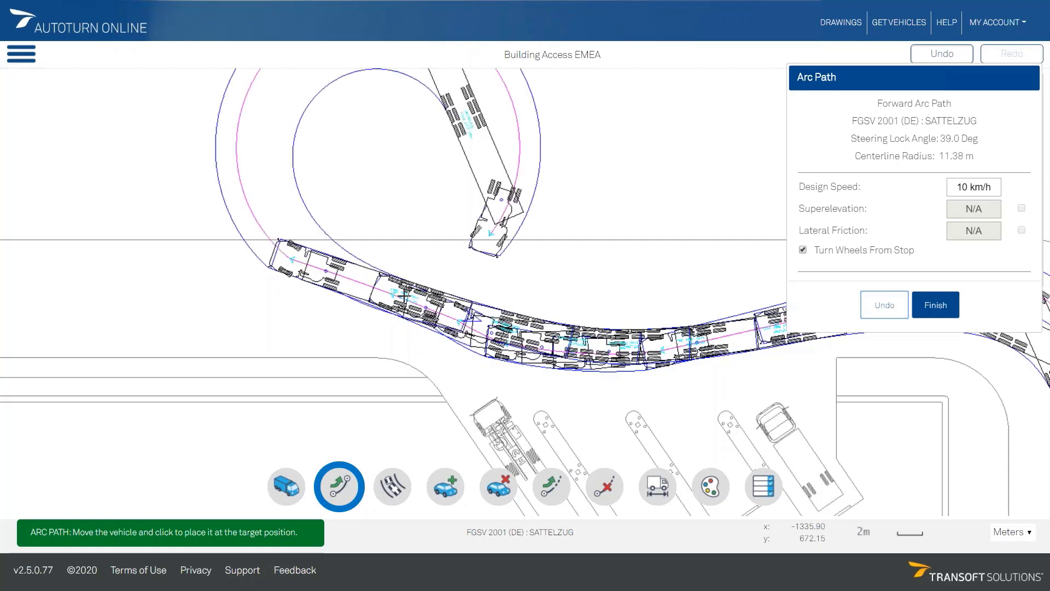
pyautogui.click(472, 322)
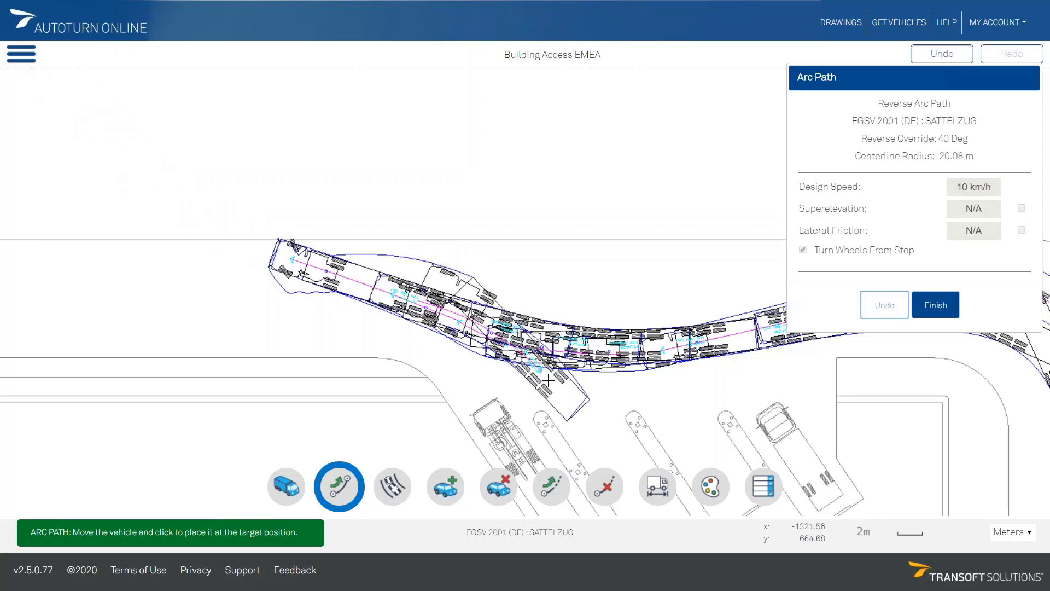
# - Reverse the SATTELZUG through successive positions into the empty loading bay and finish the arc path
pyautogui.click(549, 380)
pyautogui.moveTo(603, 434); pyautogui.dragTo(537, 352, button='middle')
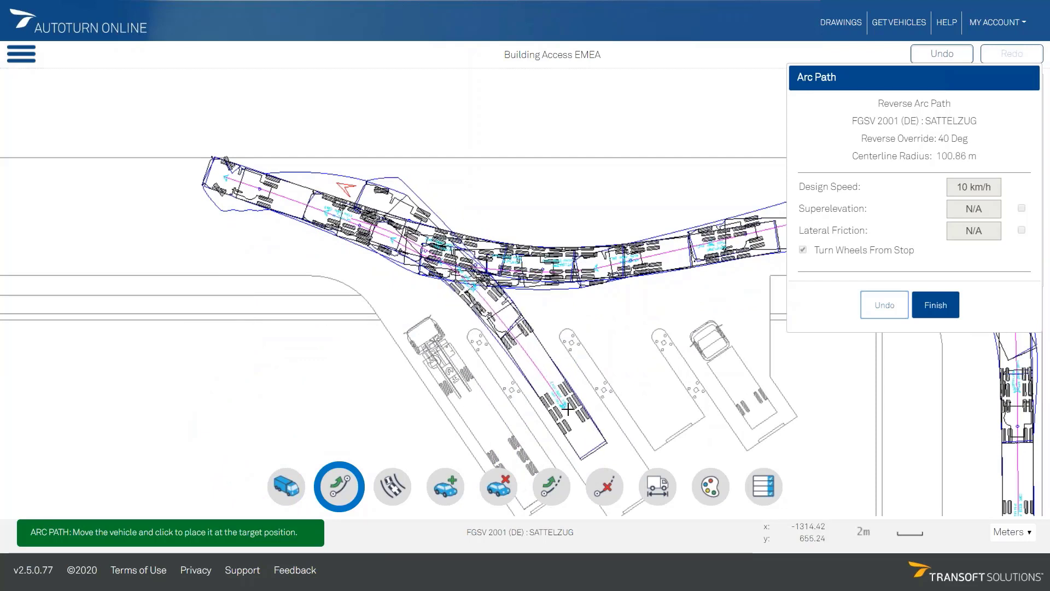
pyautogui.click(572, 412)
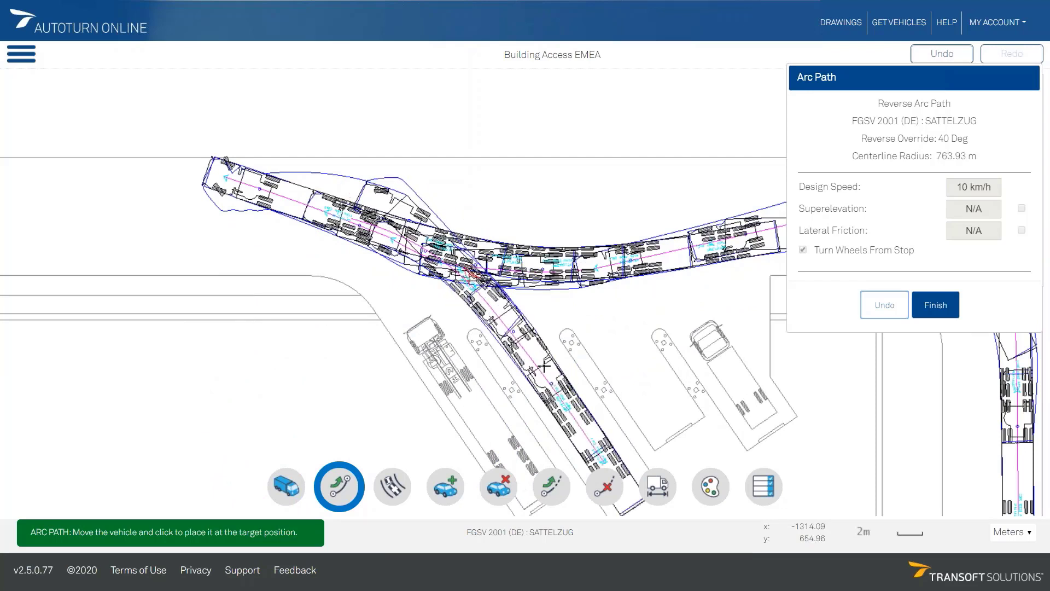
pyautogui.moveTo(594, 431); pyautogui.dragTo(512, 301, button='middle')
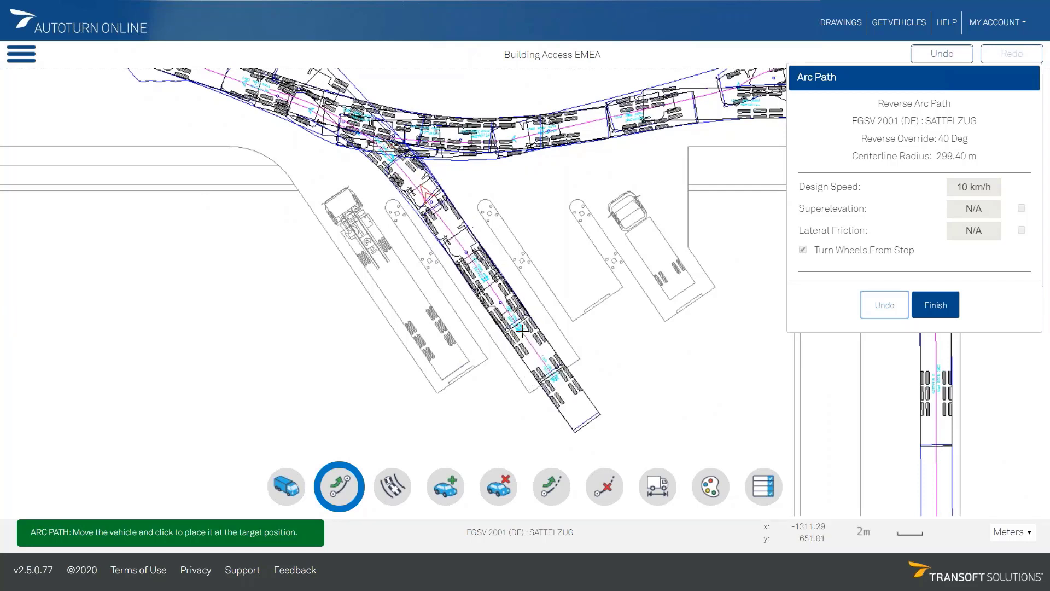
pyautogui.rightClick(521, 331)
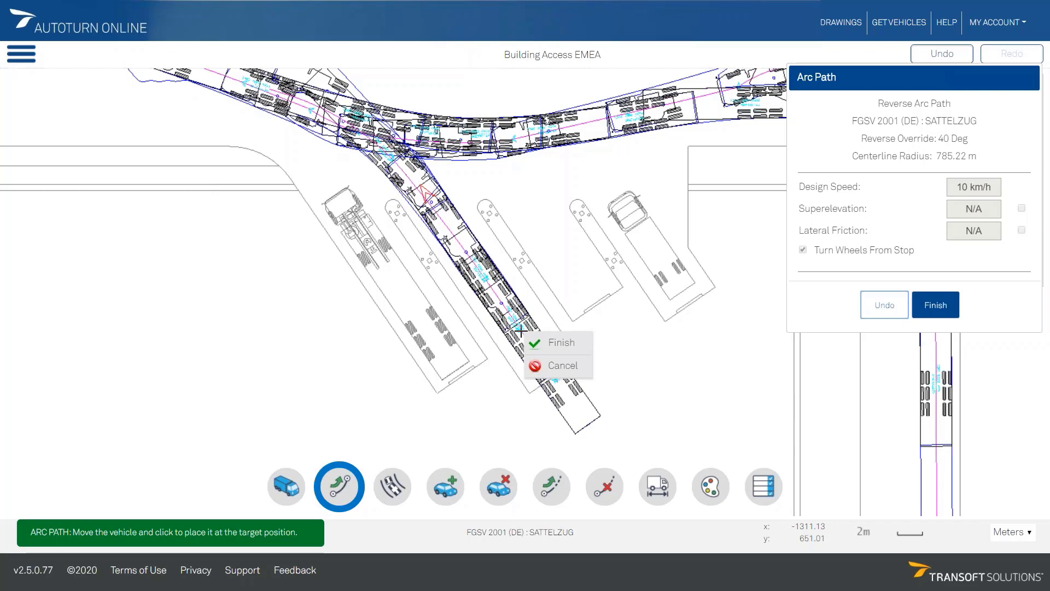
pyautogui.click(558, 342)
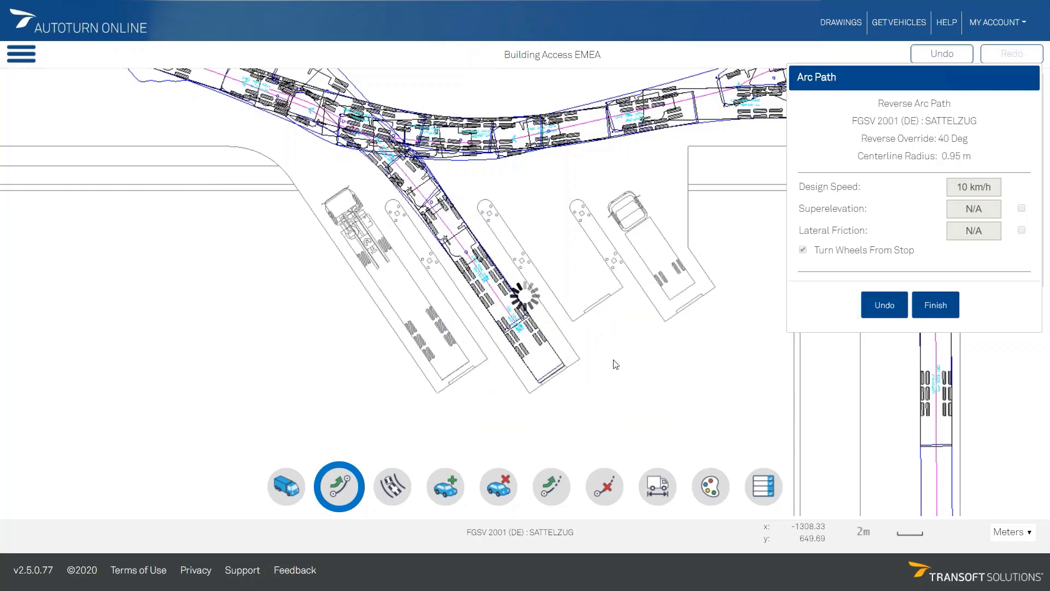
# - Place an intermediate vehicle on the SATTELZUG path at the bend from the road into the east driveway
pyautogui.scroll(-3, 637, 339)
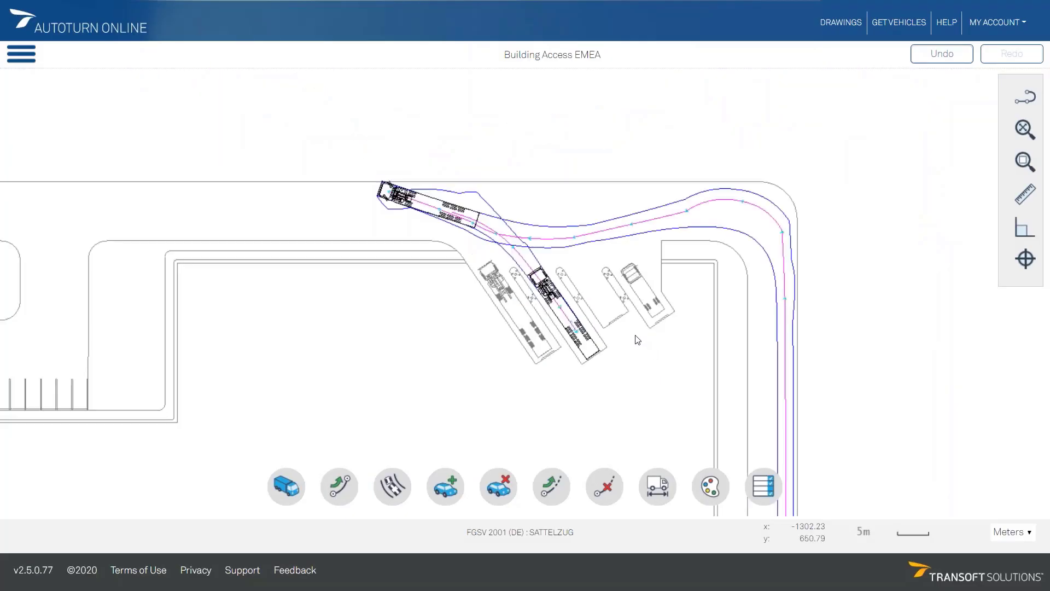
pyautogui.scroll(-3, 715, 354)
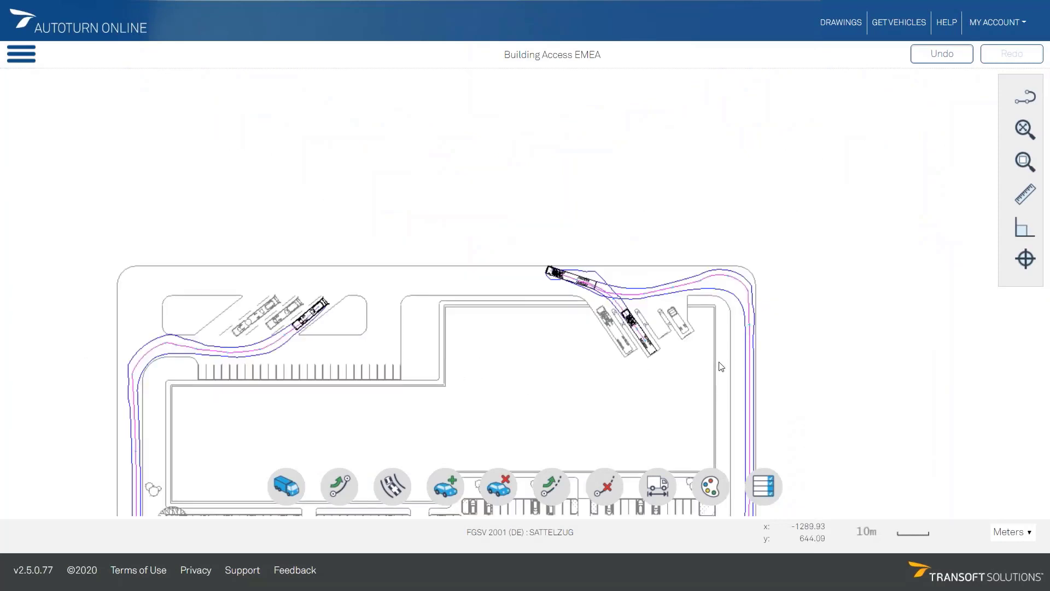
pyautogui.moveTo(716, 361)
pyautogui.mouseDown()
pyautogui.moveTo(711, 343)
pyautogui.moveTo(755, 201)
pyautogui.moveTo(805, 187)
pyautogui.mouseUp()
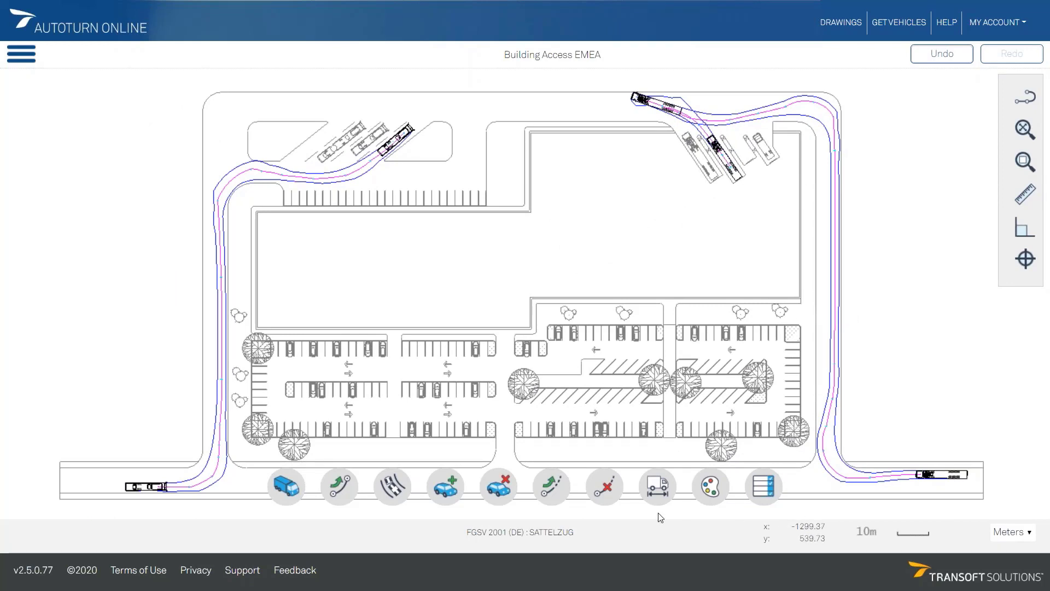
pyautogui.click(450, 494)
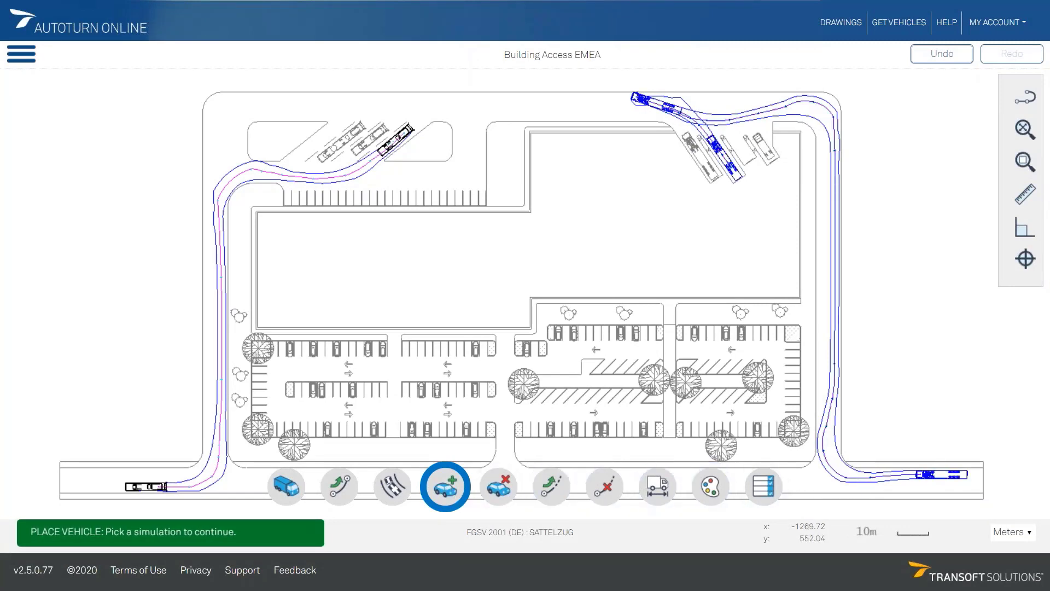
pyautogui.click(825, 444)
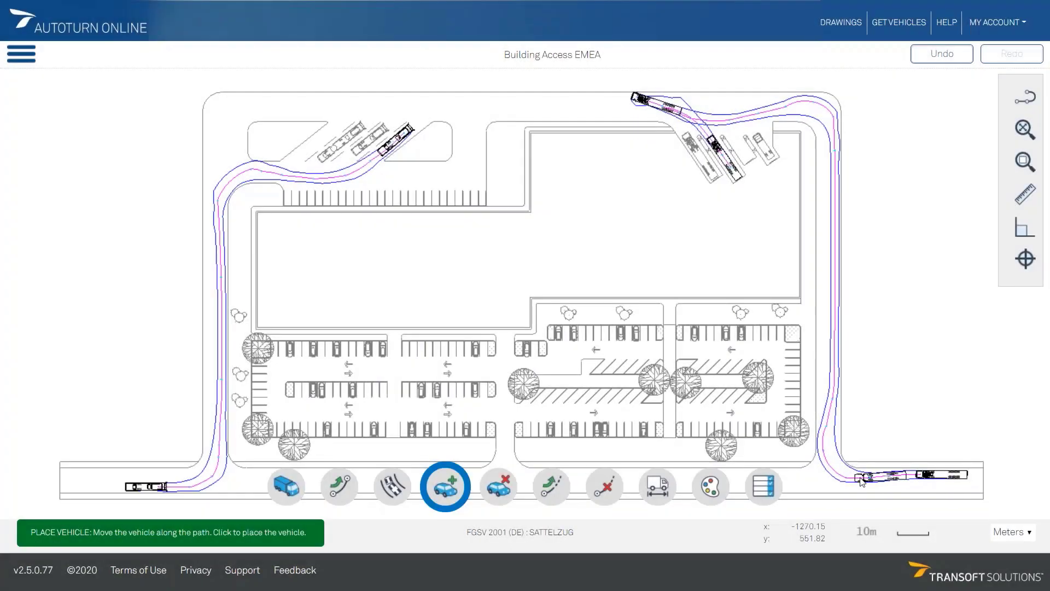
pyautogui.scroll(2, 862, 480)
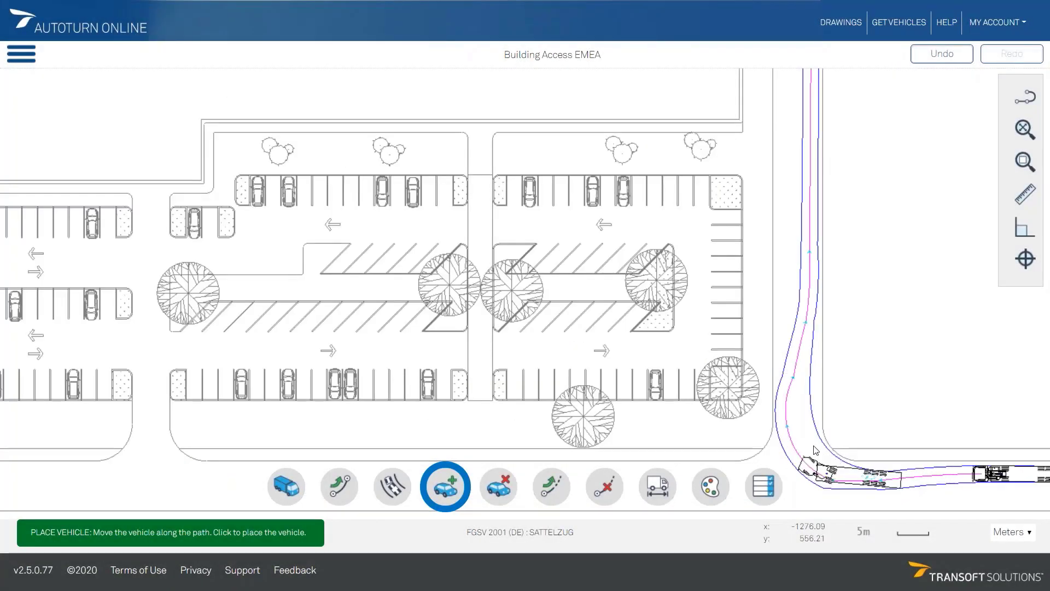
pyautogui.scroll(3, 801, 435)
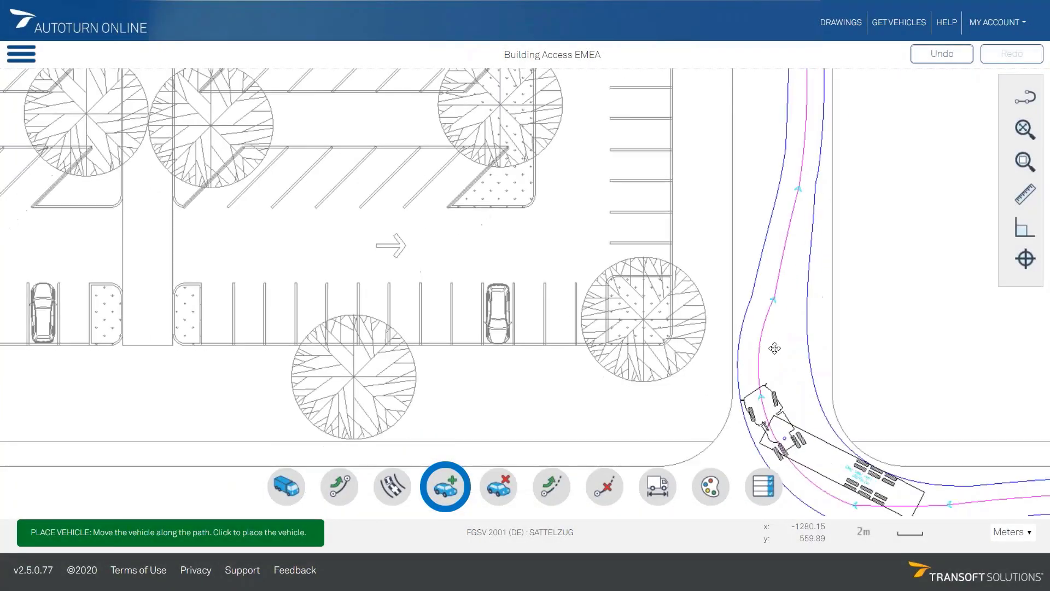
pyautogui.moveTo(713, 250)
pyautogui.mouseDown(button='middle')
pyautogui.moveTo(651, 223)
pyautogui.moveTo(628, 258)
pyautogui.mouseUp(button='middle')
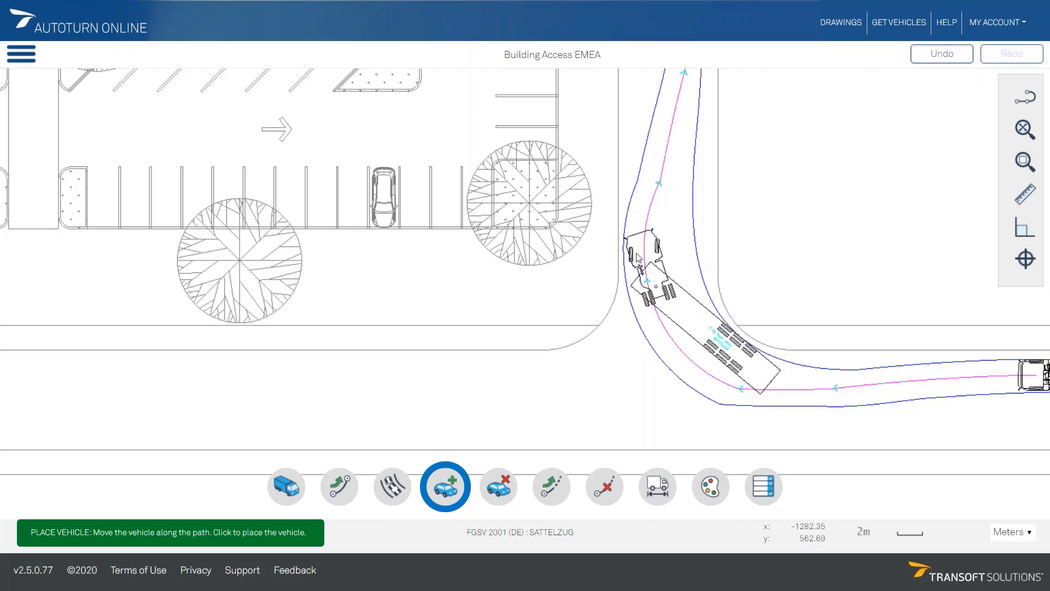
pyautogui.click(641, 255)
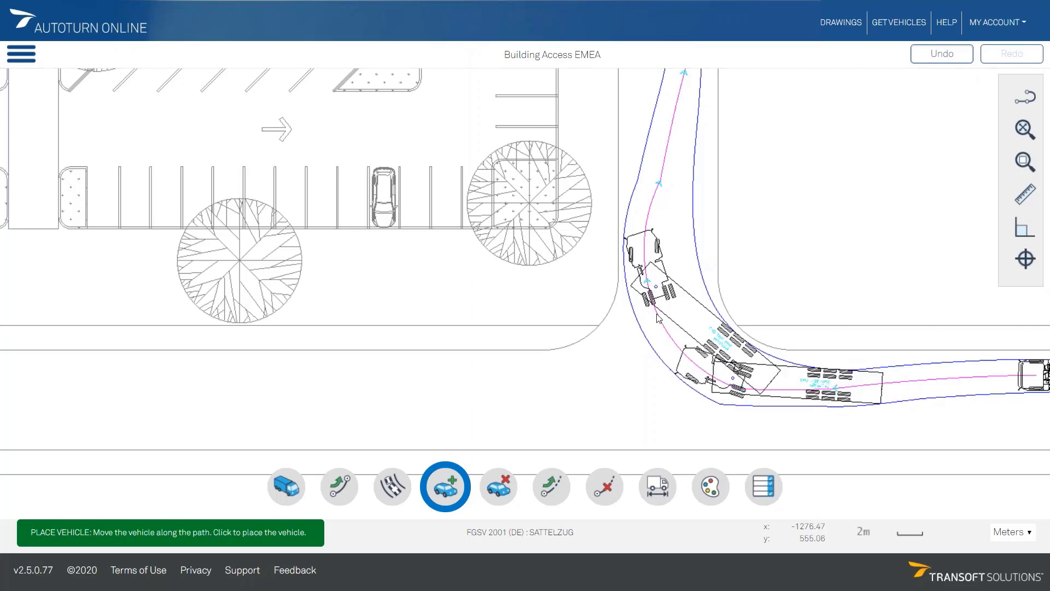
# - Place more vehicles on the SATTELZUG path along the east driveway, at the northeast corner and just before the loading bays, and finish placing
pyautogui.scroll(-5, 654, 176)
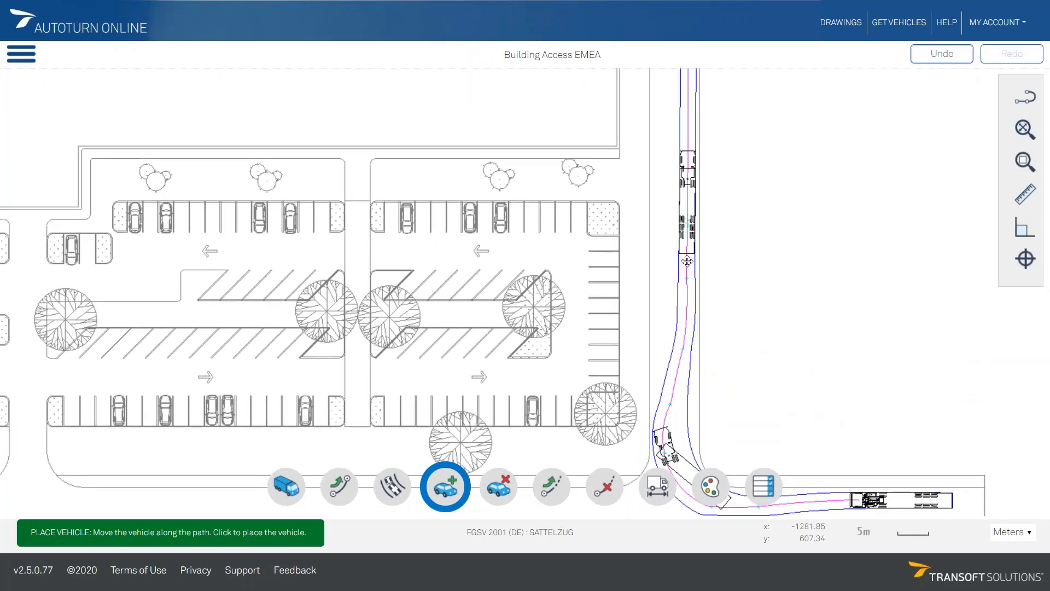
pyautogui.moveTo(676, 117); pyautogui.dragTo(710, 394, button='middle')
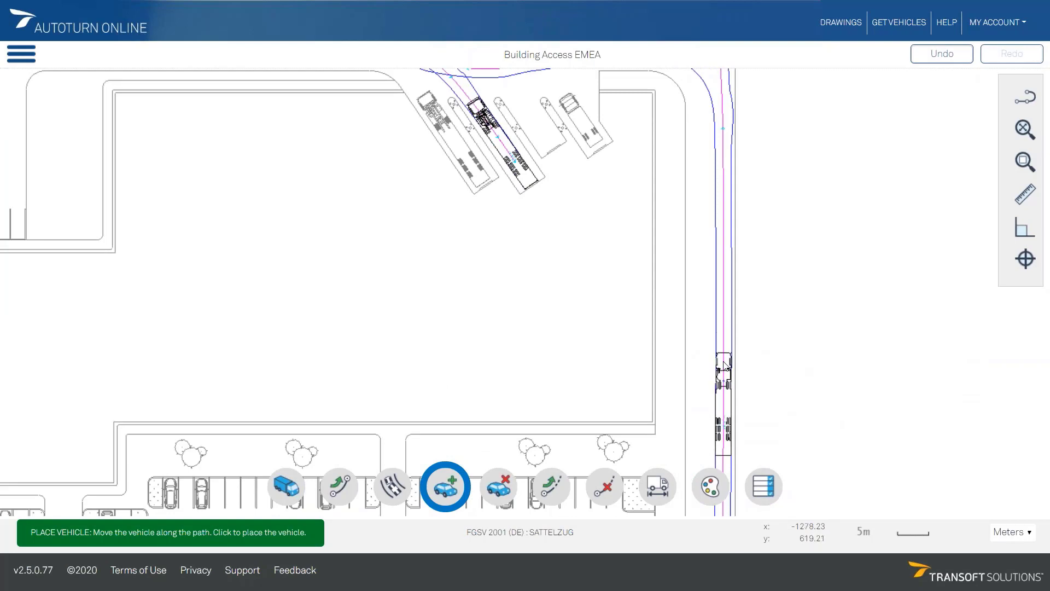
pyautogui.moveTo(722, 357); pyautogui.dragTo(697, 241, button='middle')
pyautogui.scroll(-2, 698, 241)
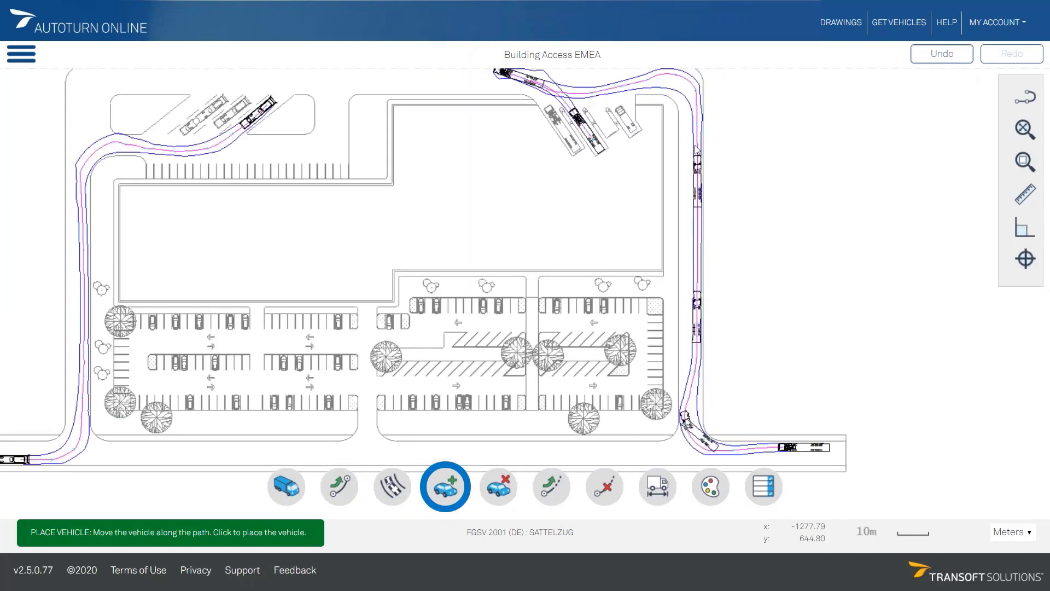
pyautogui.moveTo(676, 116); pyautogui.dragTo(734, 327, button='middle')
pyautogui.scroll(2, 745, 269)
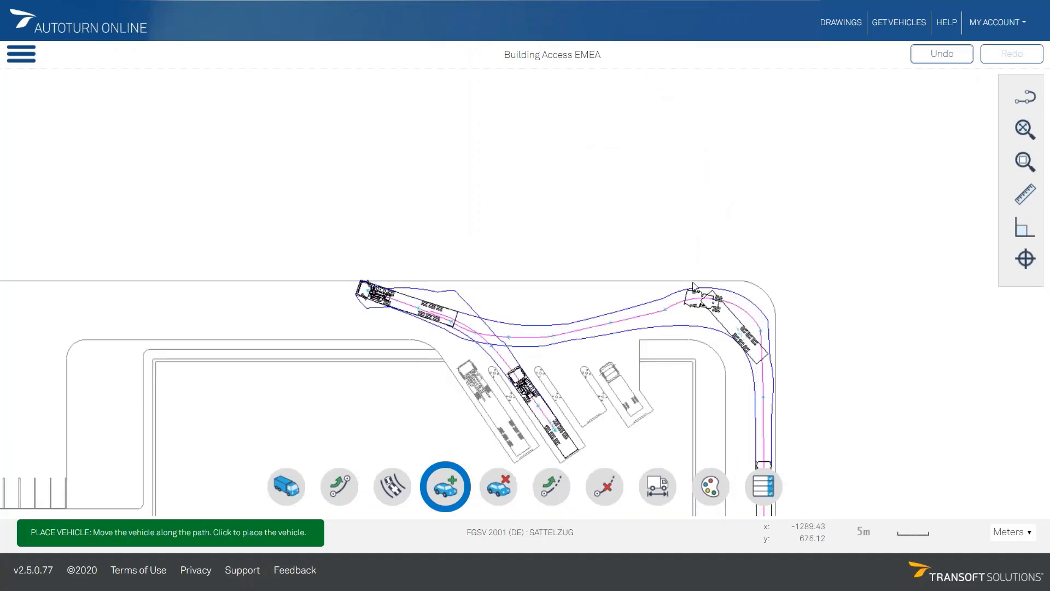
pyautogui.click(697, 286)
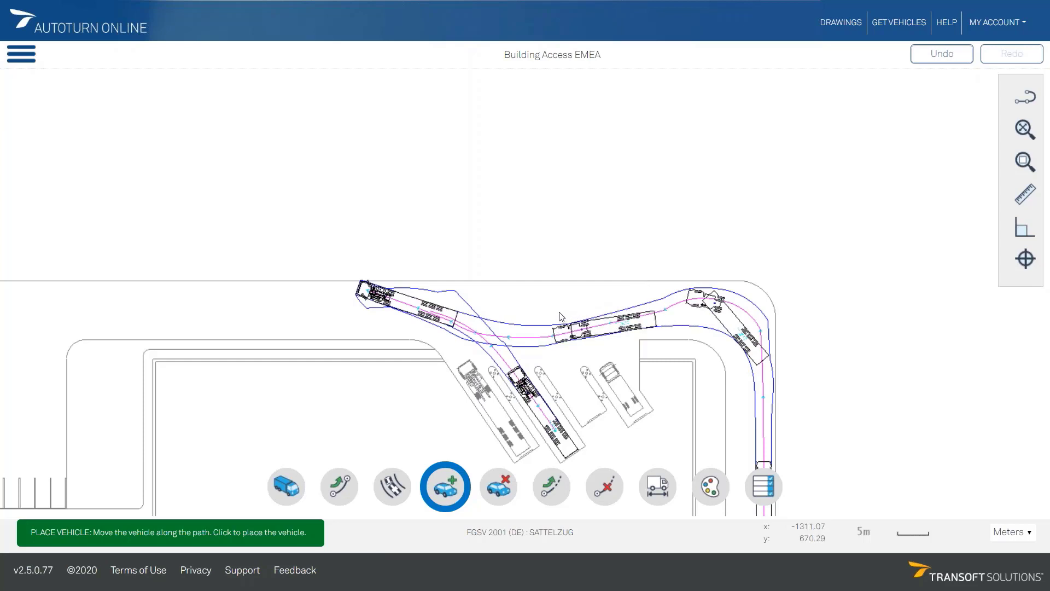
pyautogui.rightClick(562, 316)
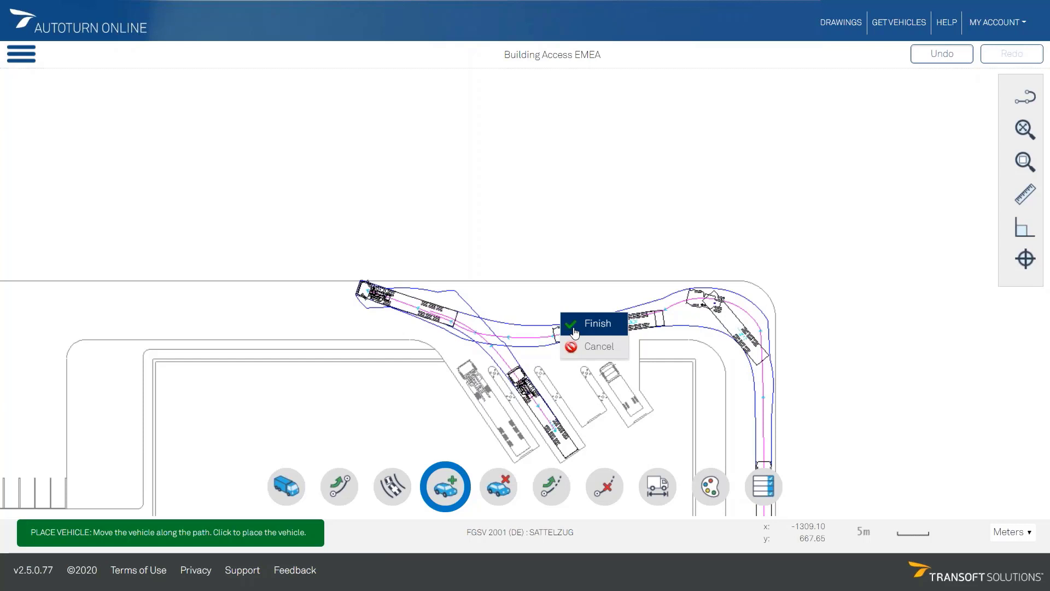
pyautogui.click(574, 324)
# - Place the SATTELZUG vehicle profile in the empty area east of the driveway, just above the road
pyautogui.scroll(-3, 577, 332)
pyautogui.scroll(-3, 574, 335)
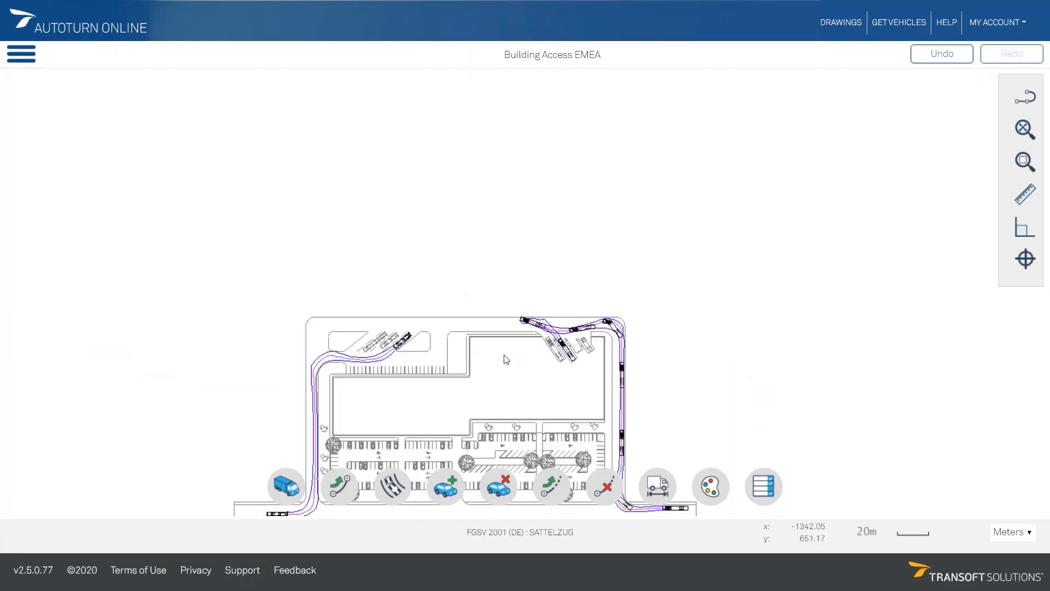
pyautogui.moveTo(449, 377)
pyautogui.mouseDown(button='middle')
pyautogui.moveTo(471, 298)
pyautogui.moveTo(481, 299)
pyautogui.mouseUp(button='middle')
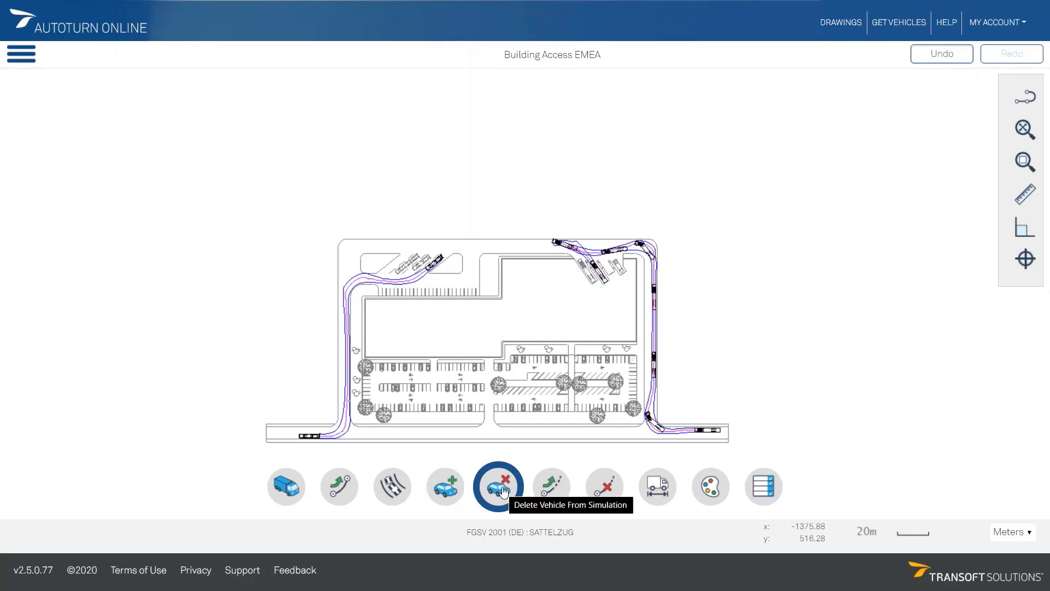
pyautogui.click(662, 491)
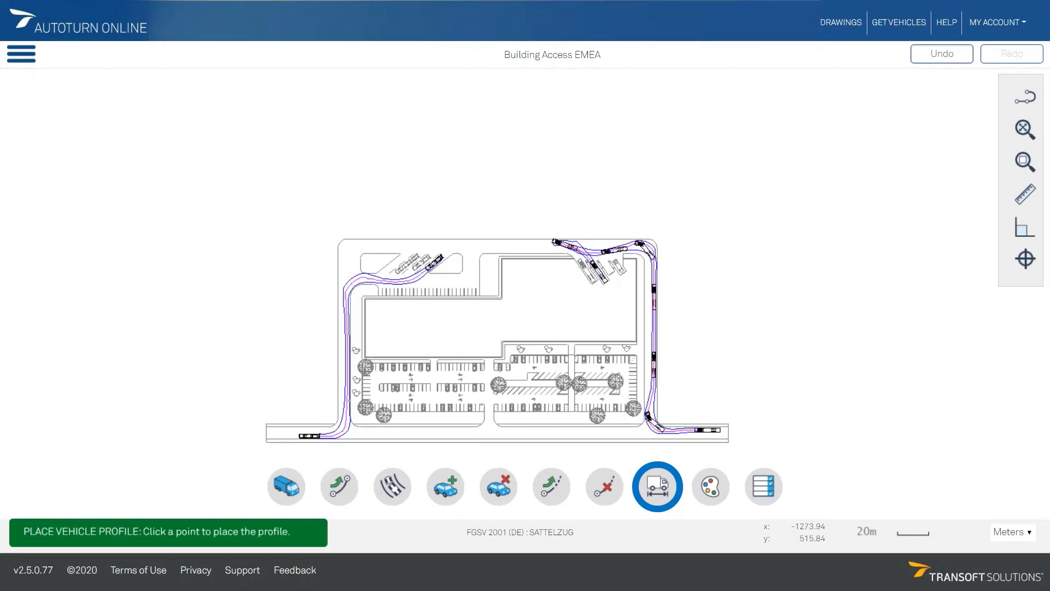
pyautogui.scroll(2, 732, 392)
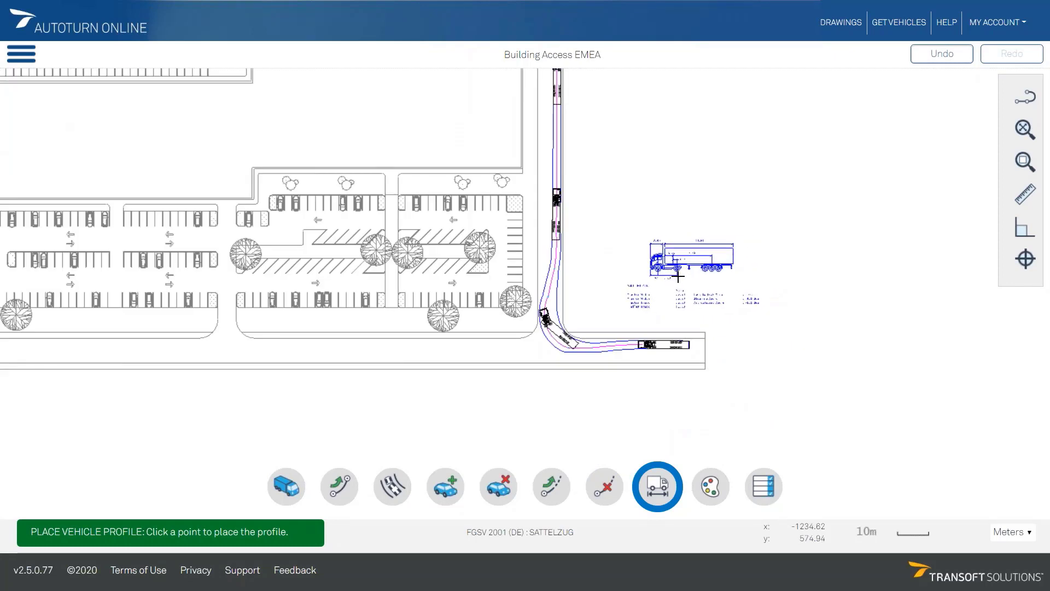
pyautogui.scroll(2, 678, 277)
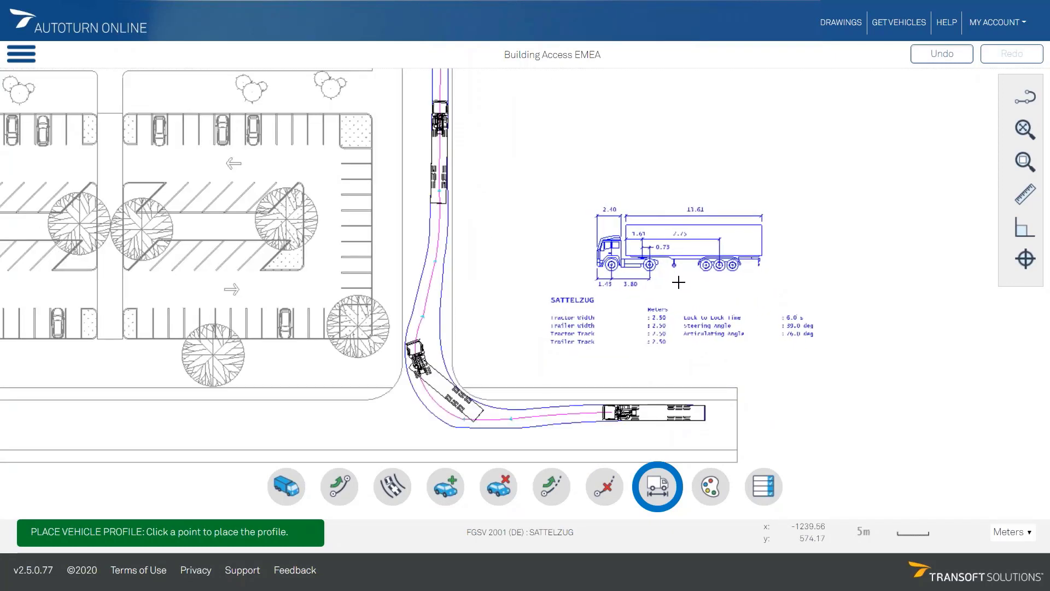
pyautogui.moveTo(678, 281); pyautogui.dragTo(652, 326, button='middle')
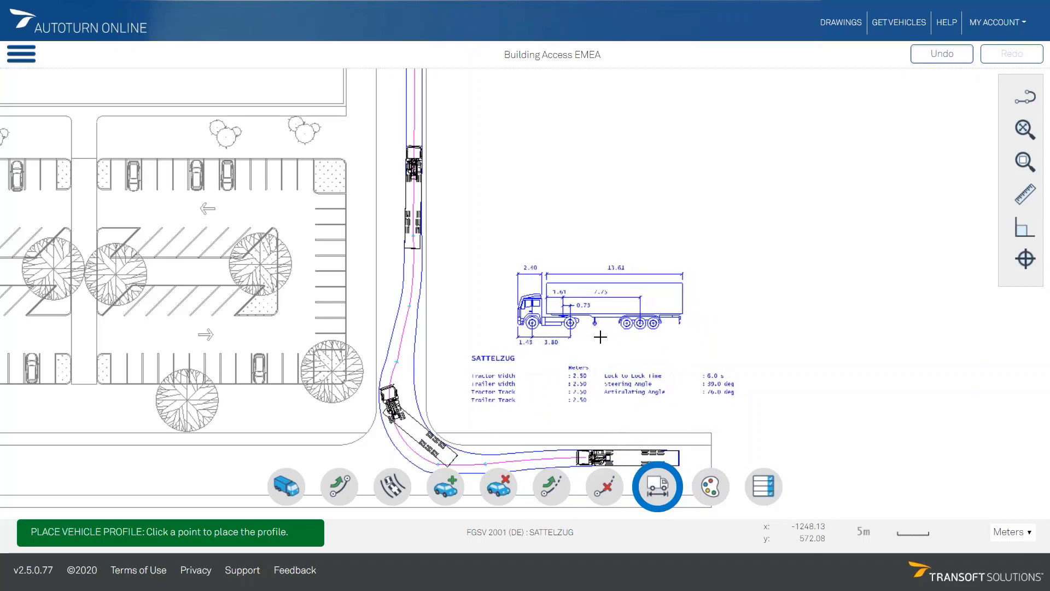
pyautogui.click(601, 337)
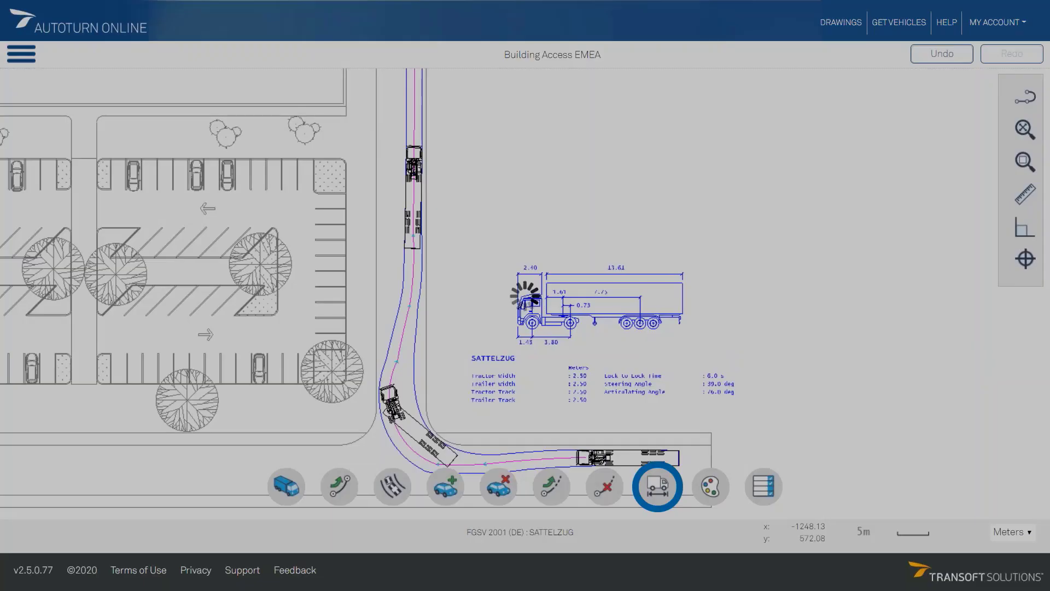
# - Save the Building Access EMEA drawing with its vehicle simulations and profile
pyautogui.scroll(3, 628, 365)
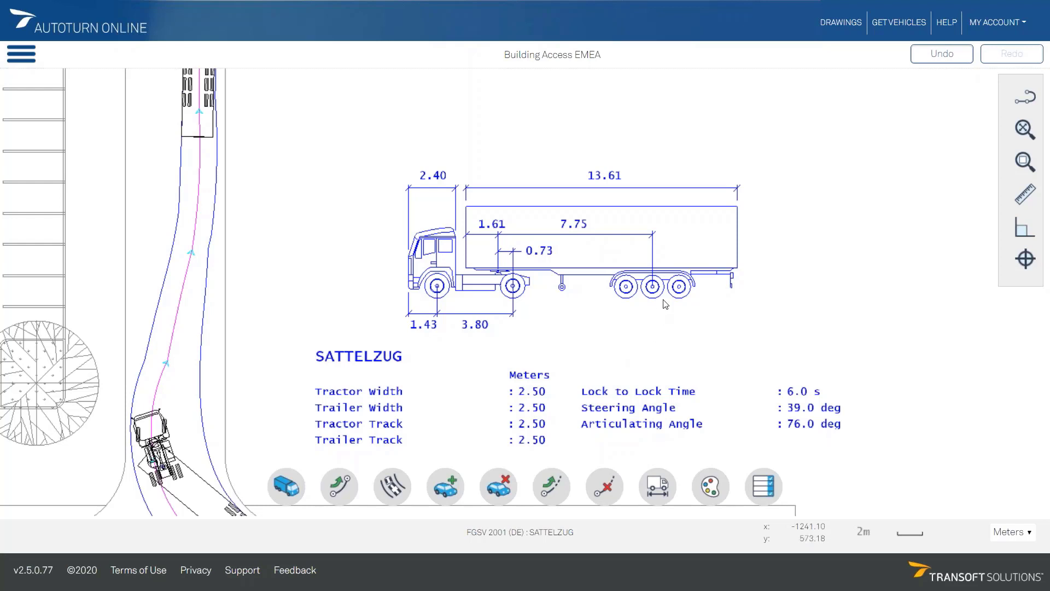
pyautogui.scroll(-3, 666, 304)
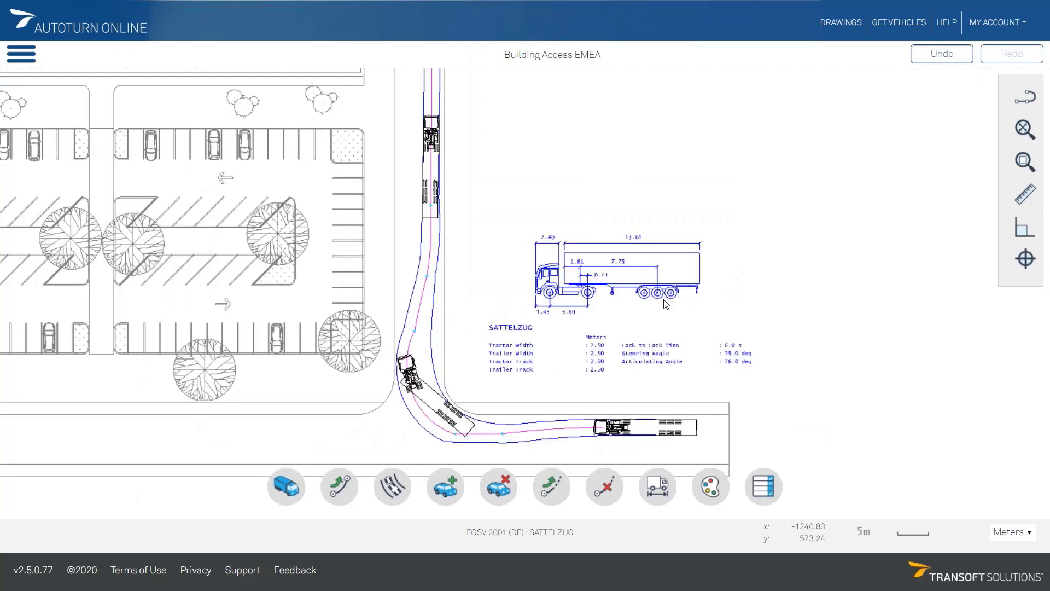
pyautogui.scroll(-3, 666, 304)
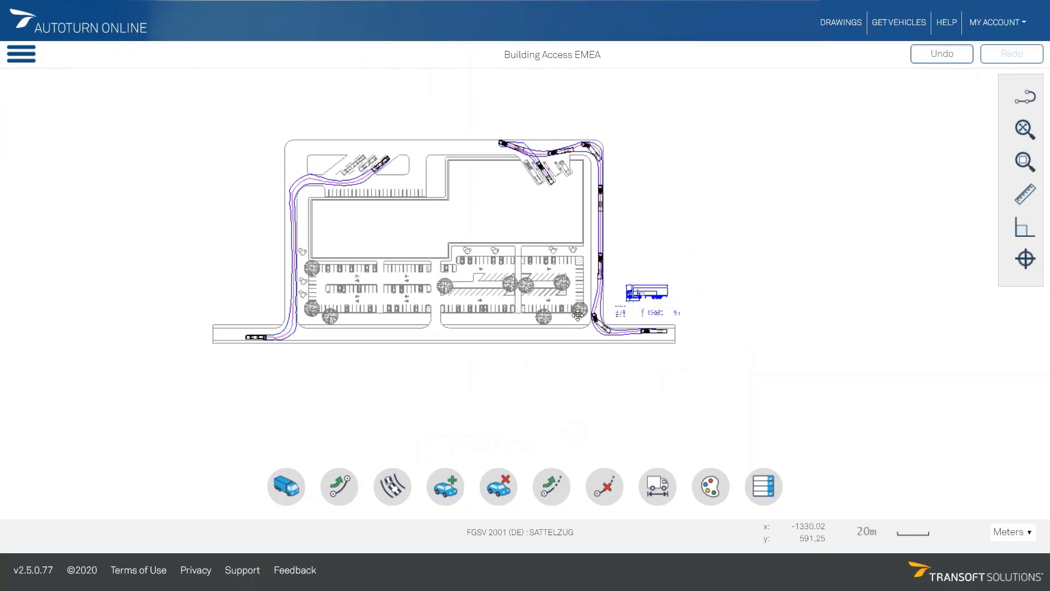
pyautogui.scroll(3, 591, 320)
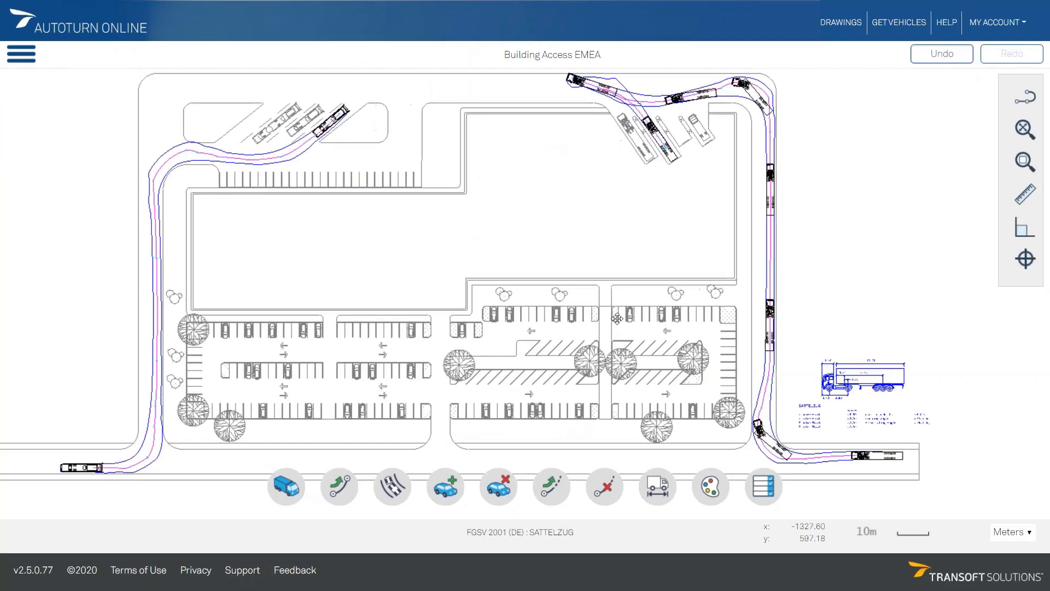
pyautogui.moveTo(643, 320); pyautogui.dragTo(649, 319)
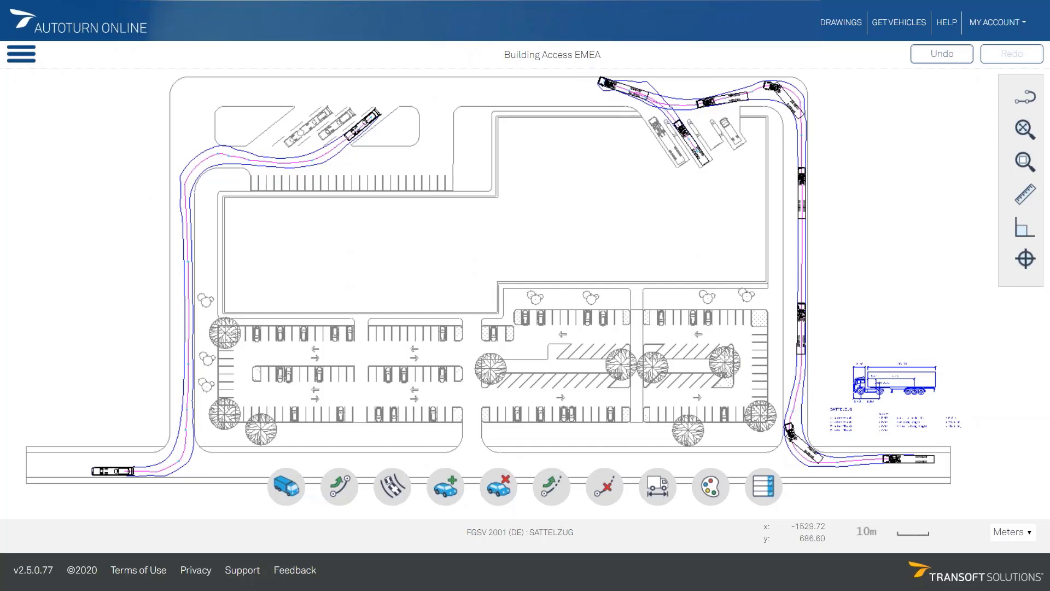
pyautogui.click(23, 59)
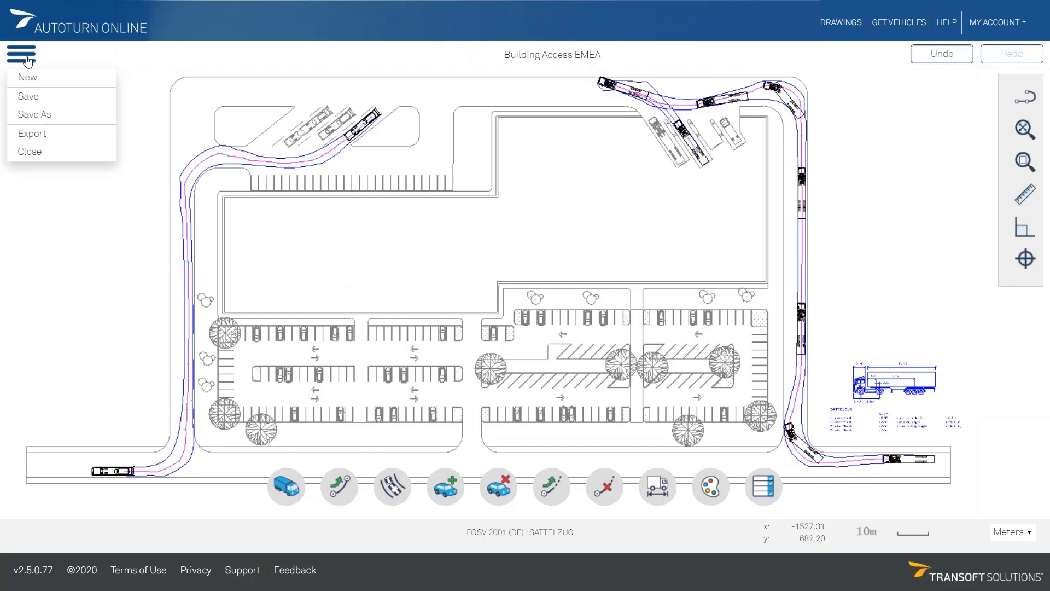
pyautogui.click(33, 102)
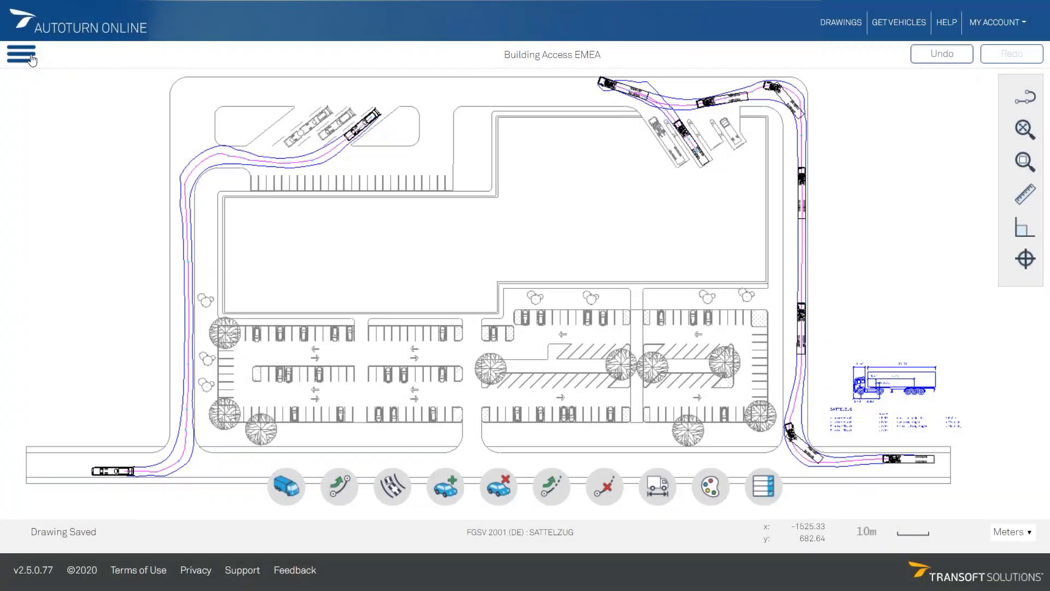
# - Export the drawing as the AutoCAD file Building Access EMEA.ATO.dwg in the Exports folder and dismiss the download notice
pyautogui.click(30, 59)
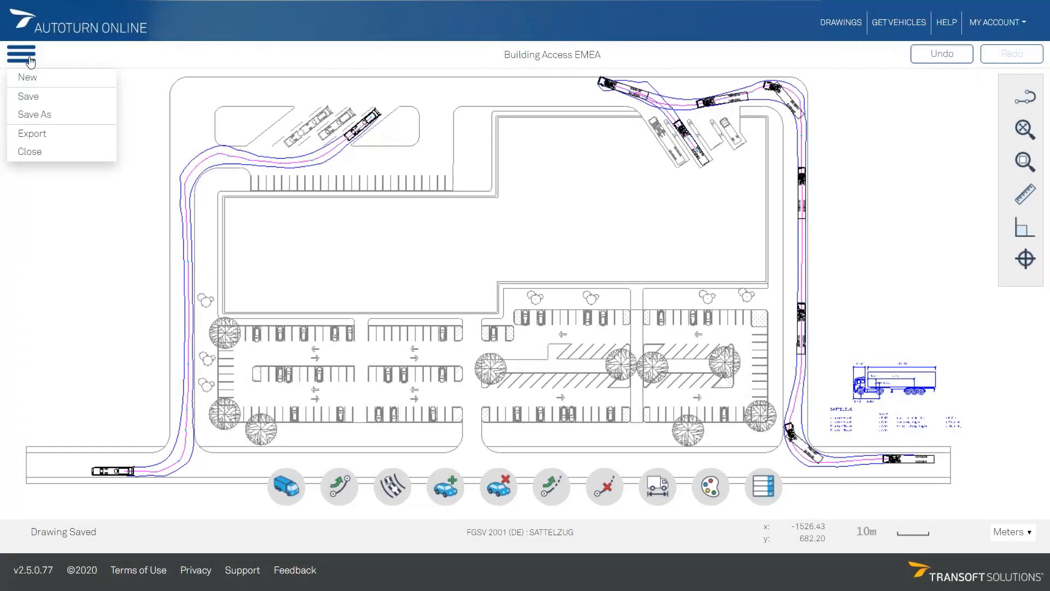
pyautogui.click(66, 140)
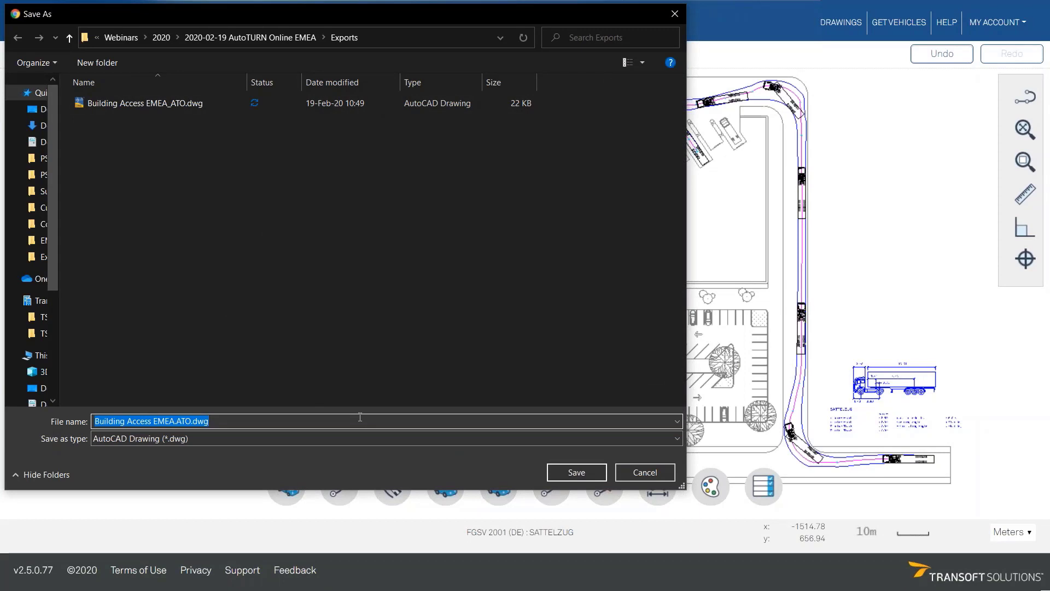
pyautogui.click(599, 471)
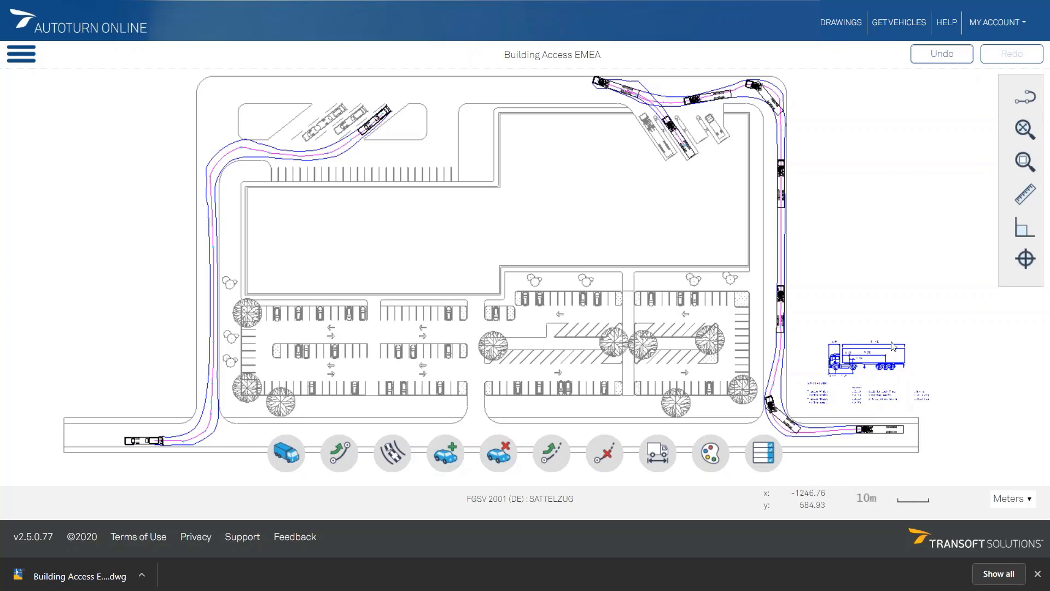
pyautogui.click(1037, 574)
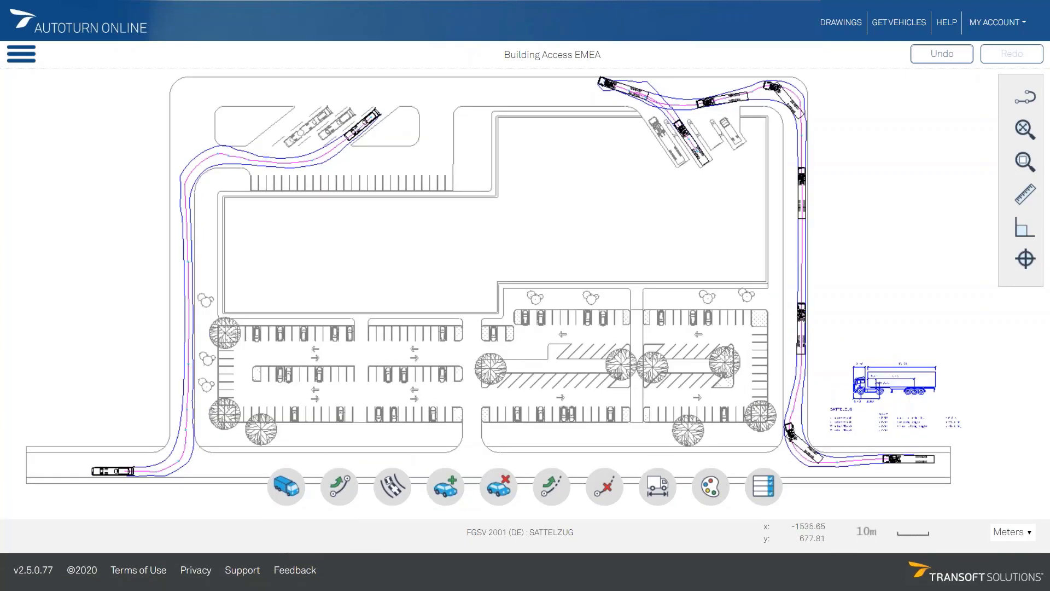
# - Start a new drawing with Google Maps as the background, leaving the current drawing
pyautogui.click(24, 58)
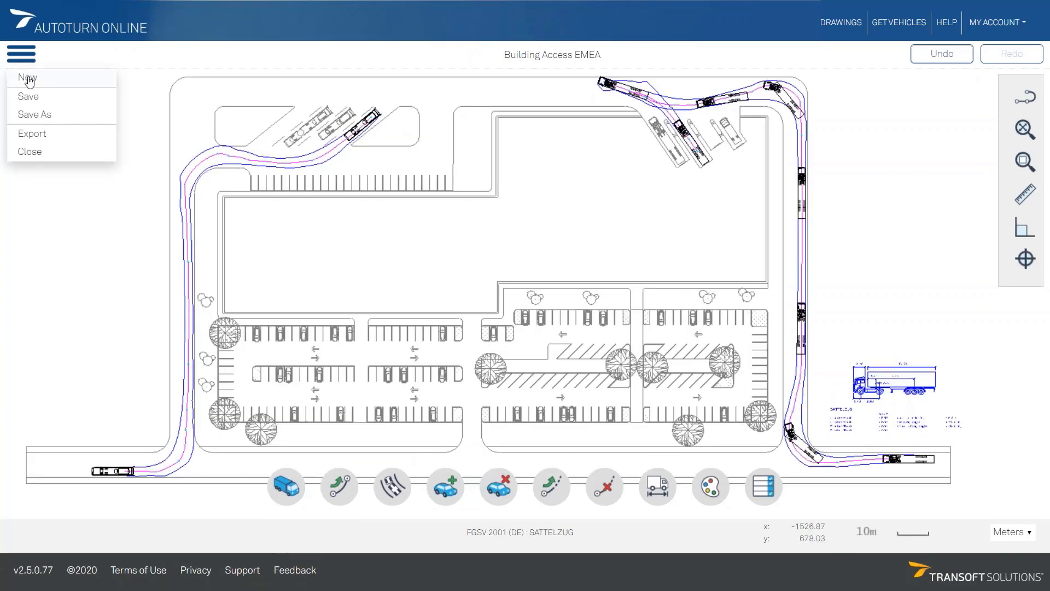
pyautogui.click(28, 79)
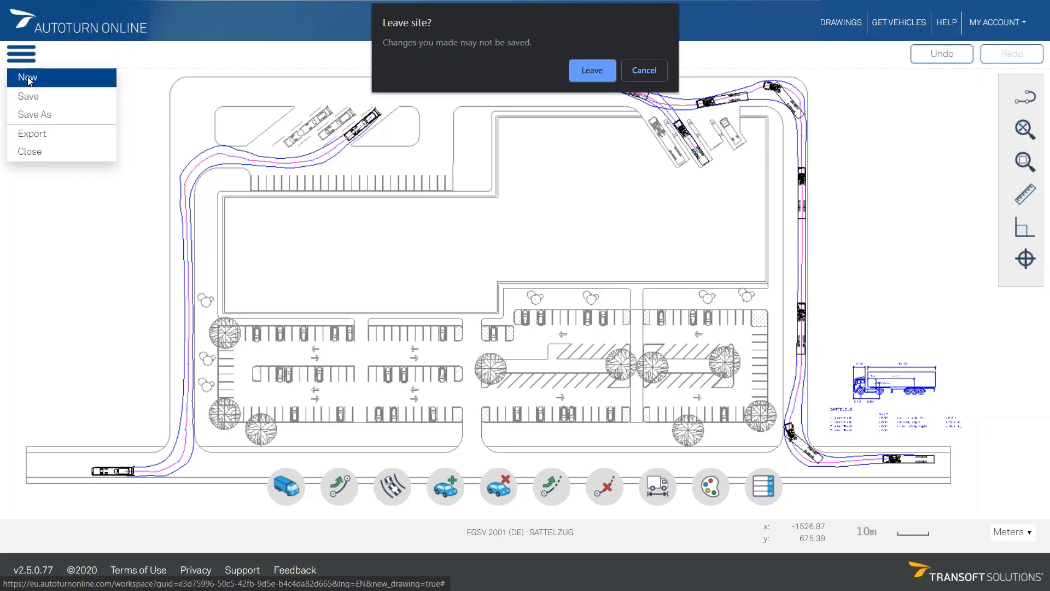
pyautogui.click(591, 71)
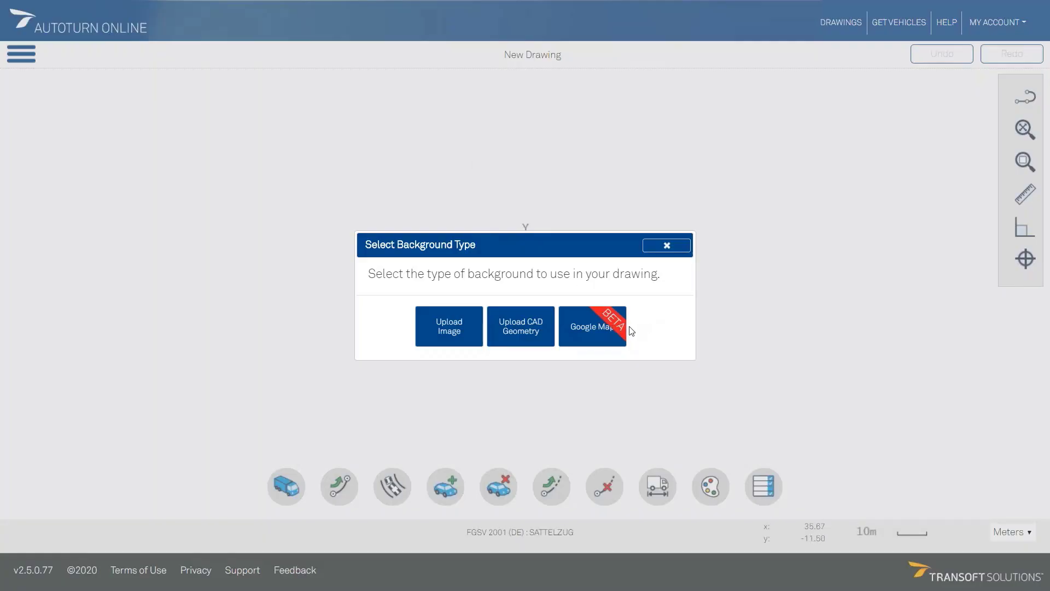
pyautogui.click(594, 339)
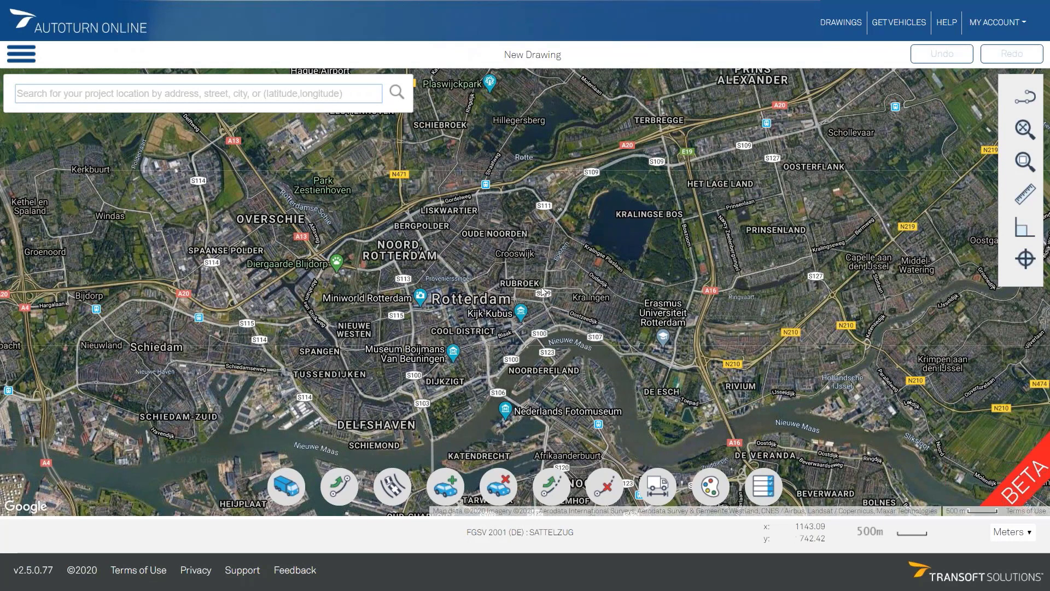
# - Locate the dark-roofed warehouse complex between Olympiaweg and Stadion Feijenoord on the Rotterdam satellite map
pyautogui.moveTo(491, 330)
pyautogui.mouseDown()
pyautogui.moveTo(548, 274)
pyautogui.moveTo(521, 293)
pyautogui.moveTo(507, 323)
pyautogui.mouseUp()
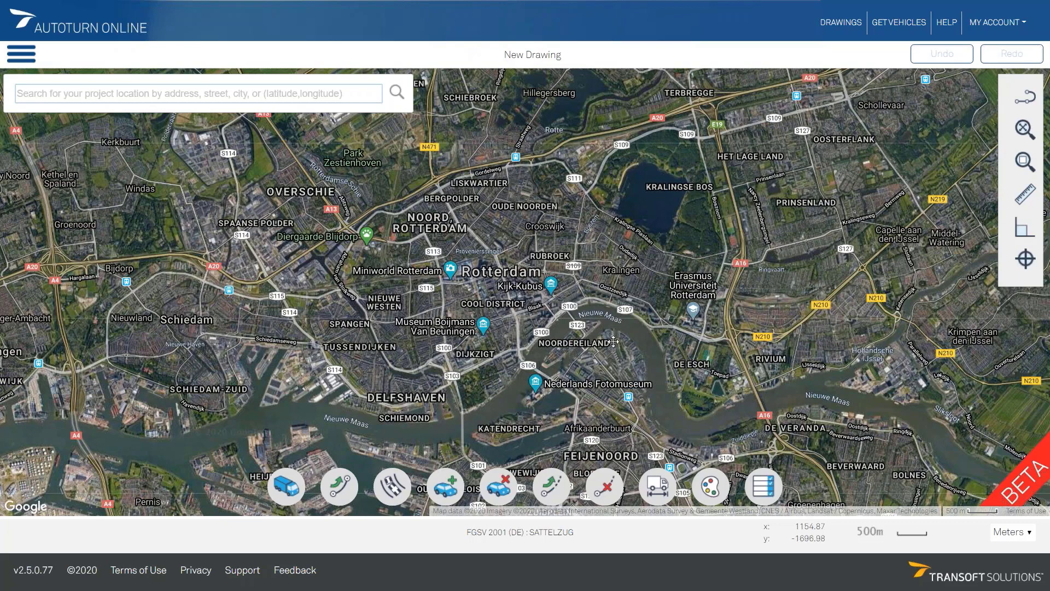
pyautogui.moveTo(613, 342); pyautogui.dragTo(566, 202)
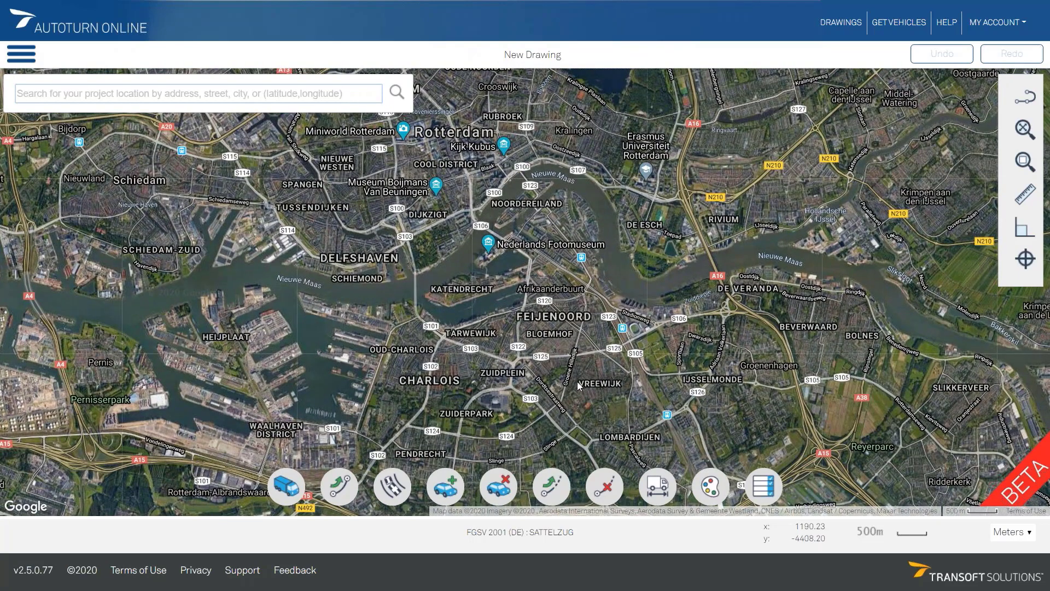
pyautogui.scroll(1, 583, 378)
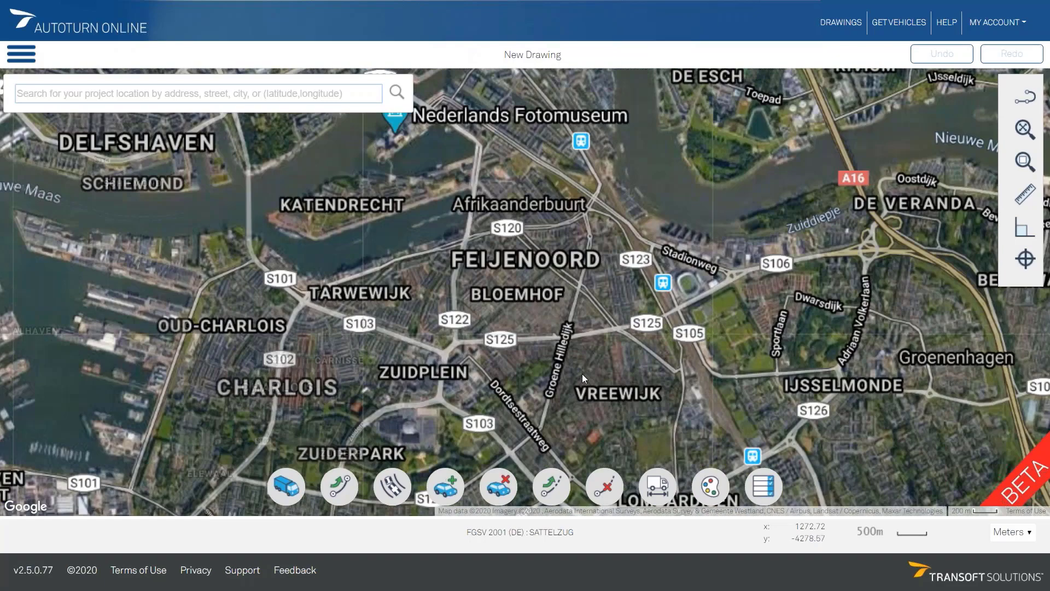
pyautogui.scroll(1, 584, 378)
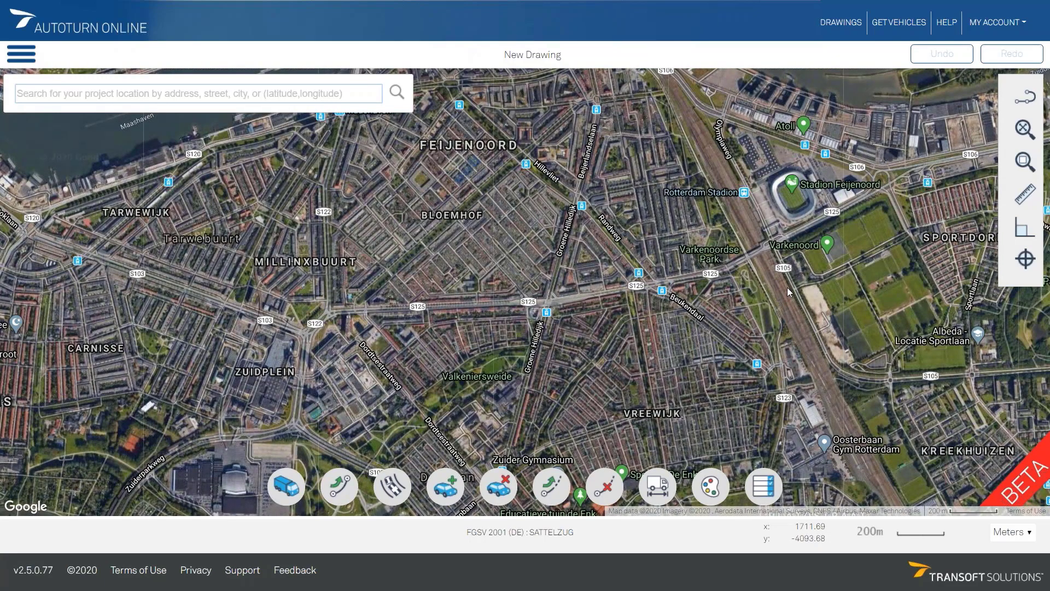
pyautogui.moveTo(764, 215); pyautogui.dragTo(485, 288)
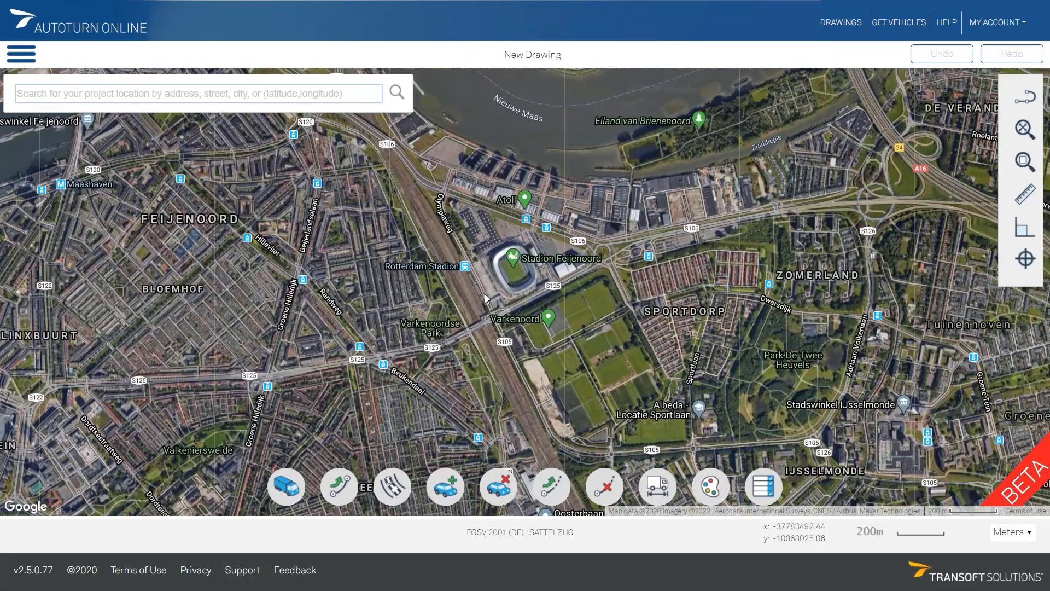
pyautogui.scroll(1, 486, 288)
pyautogui.moveTo(639, 385); pyautogui.dragTo(579, 434)
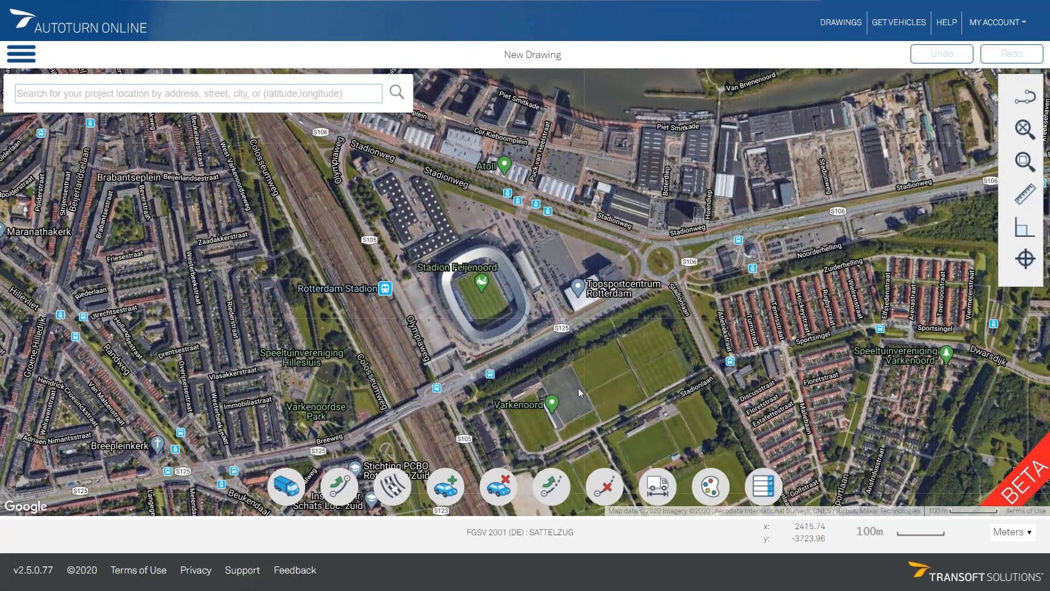
pyautogui.scroll(1, 578, 386)
pyautogui.moveTo(520, 333); pyautogui.dragTo(644, 389)
pyautogui.moveTo(399, 268); pyautogui.dragTo(504, 383)
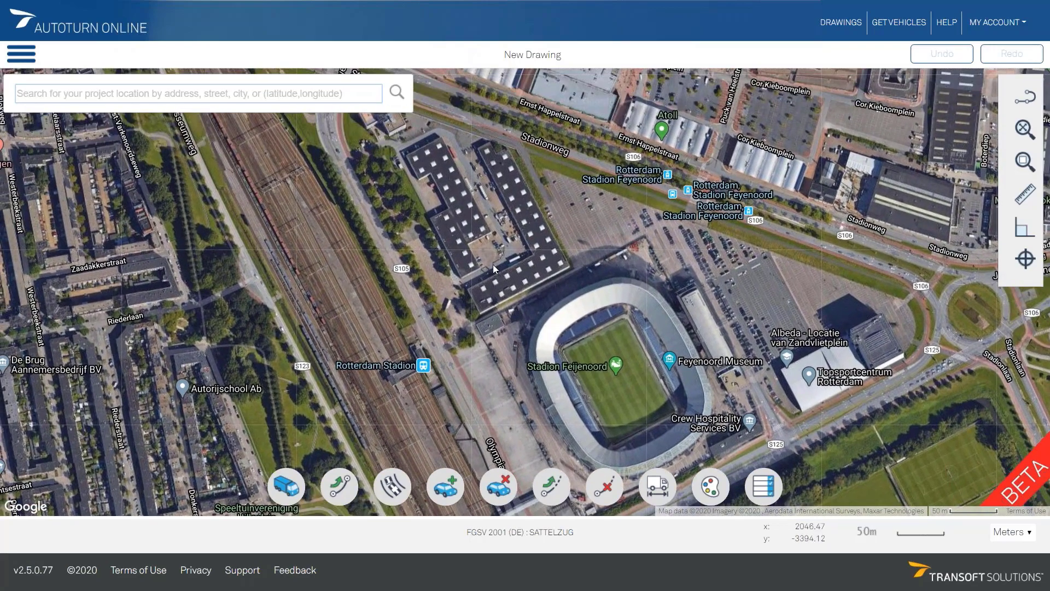
pyautogui.moveTo(487, 254); pyautogui.dragTo(514, 337)
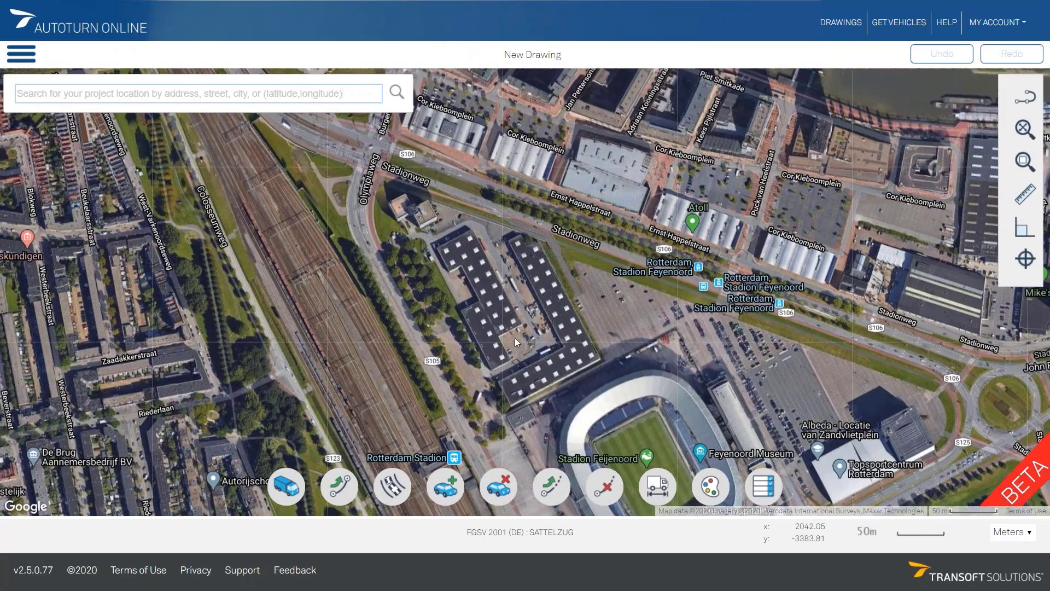
pyautogui.scroll(1, 513, 311)
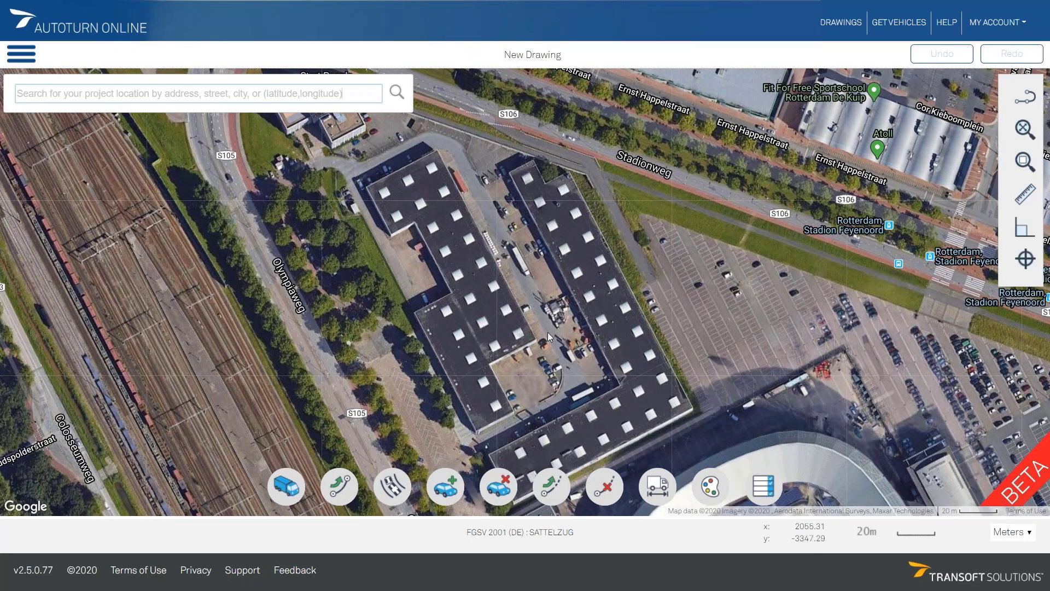
pyautogui.moveTo(548, 336)
pyautogui.mouseDown()
pyautogui.moveTo(613, 295)
pyautogui.moveTo(603, 279)
pyautogui.mouseUp()
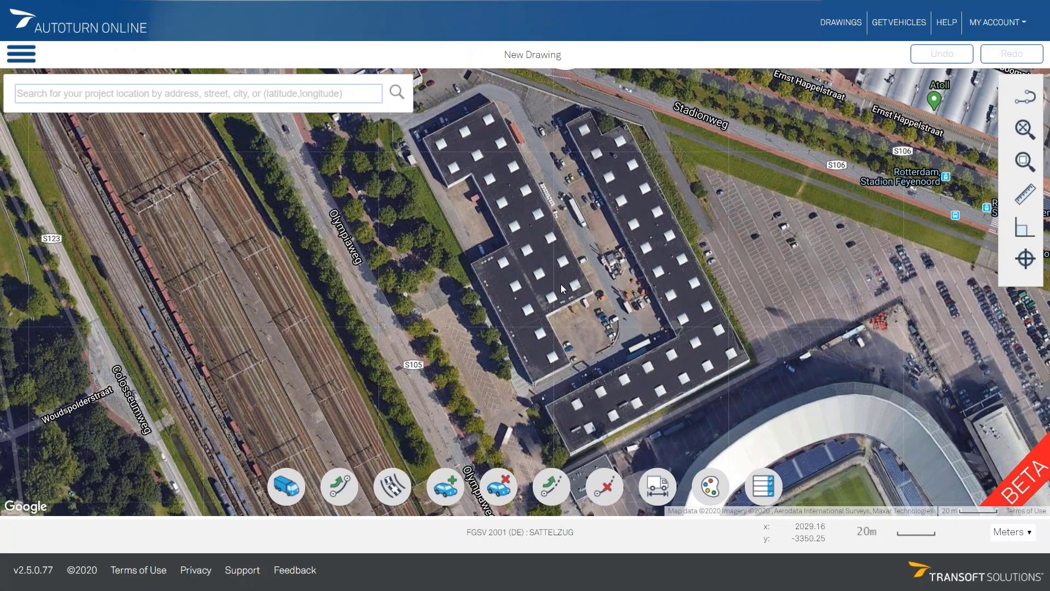
pyautogui.scroll(1, 561, 284)
pyautogui.scroll(-1, 562, 284)
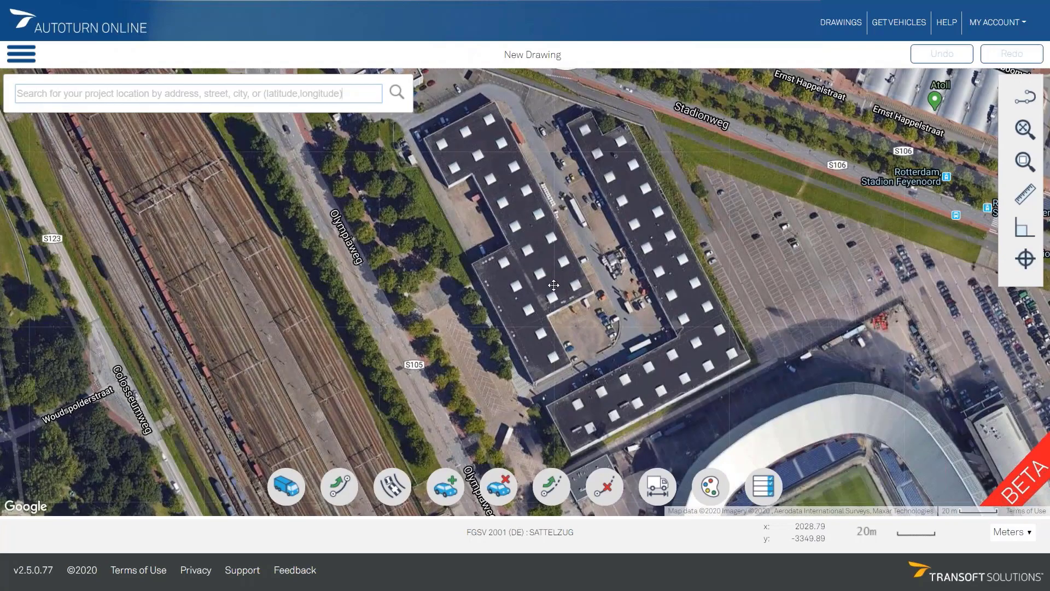
pyautogui.moveTo(553, 285)
pyautogui.mouseDown()
pyautogui.moveTo(539, 288)
pyautogui.moveTo(560, 293)
pyautogui.mouseUp()
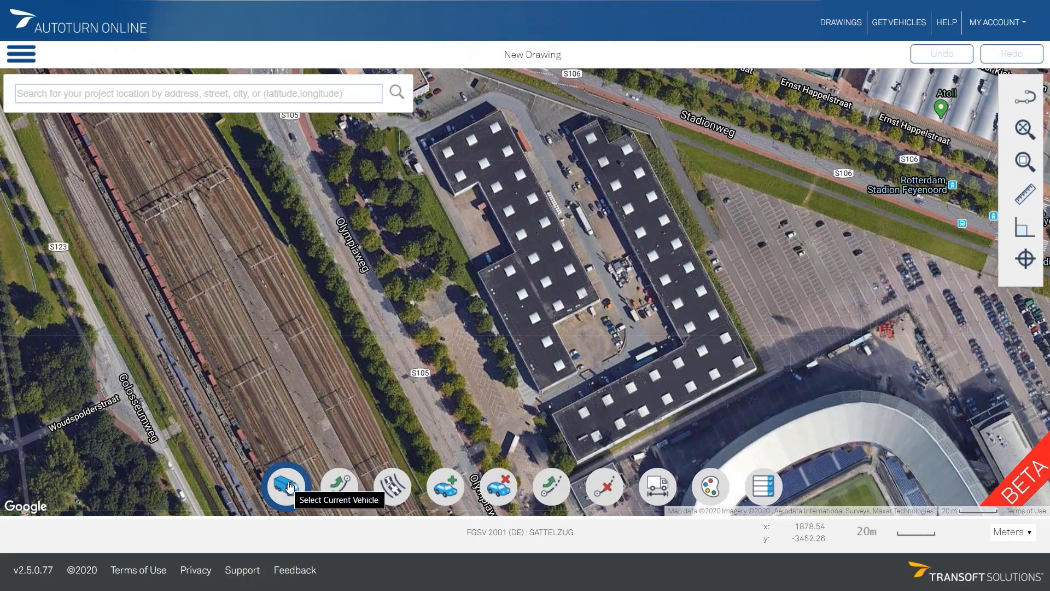
# - Open the selection of the current vehicle and search the vehicle library for "fire"
pyautogui.click(289, 486)
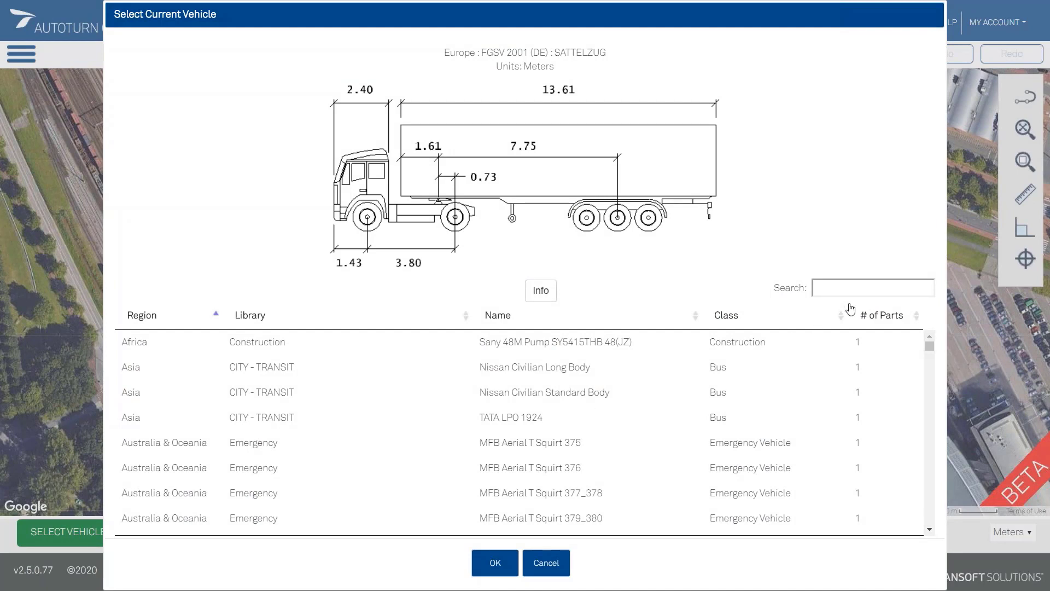
pyautogui.click(853, 286)
pyautogui.write('fire')
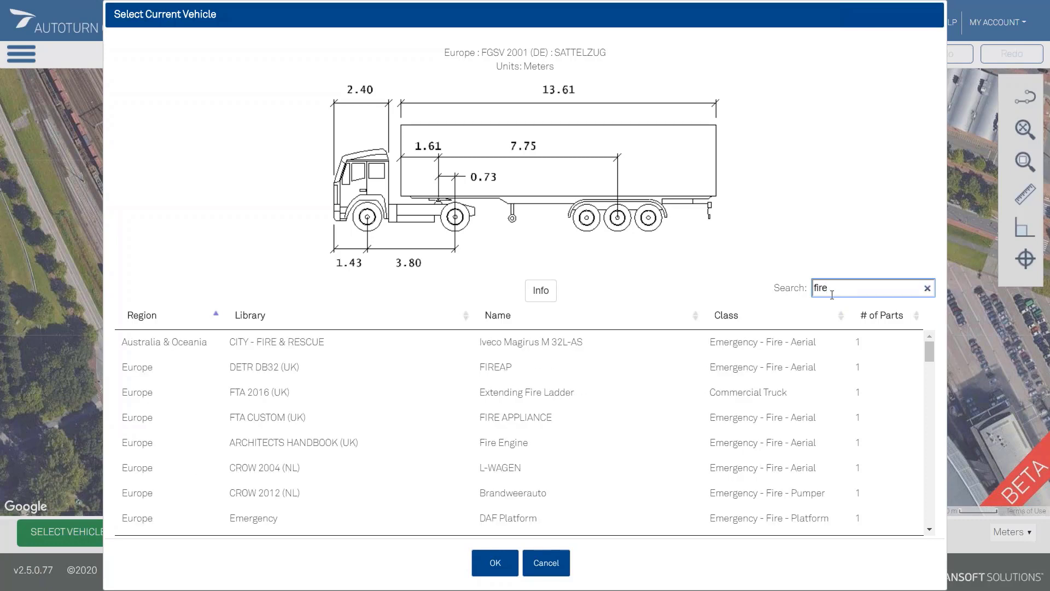
# - Compare the profiles of the Iveco Magirus, DAF Platform, DAF CF75 and Mercedes Atego 1325F FRU fire vehicles
pyautogui.click(551, 348)
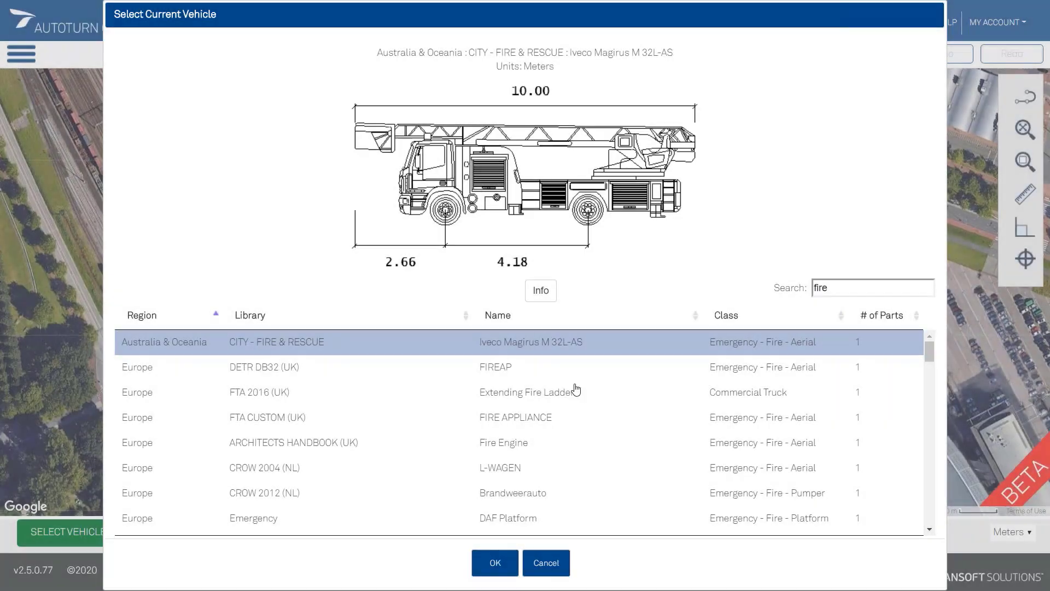
pyautogui.scroll(-1, 569, 417)
pyautogui.scroll(-3, 569, 415)
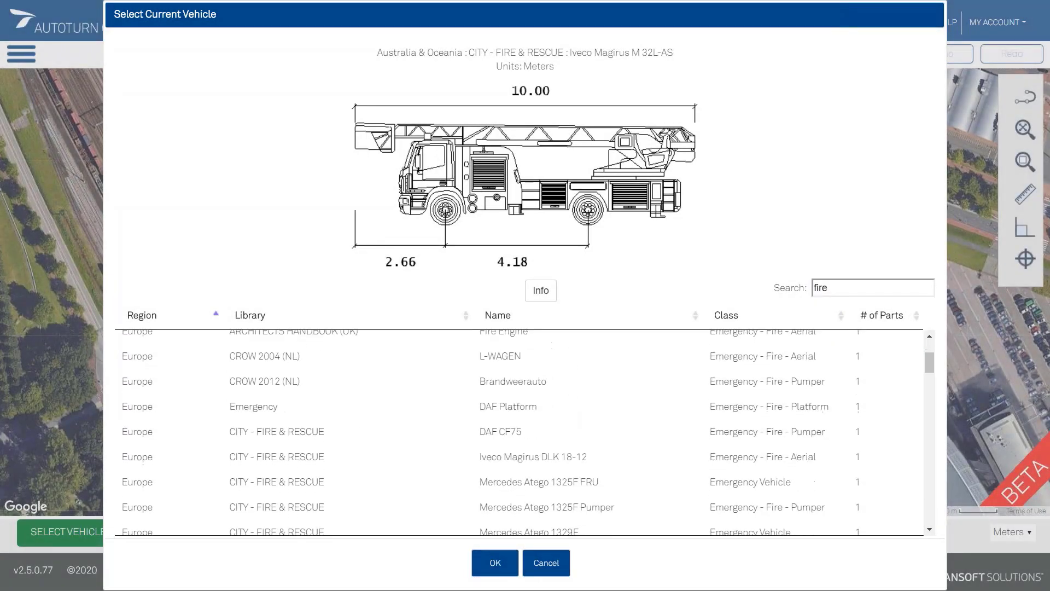
pyautogui.click(517, 389)
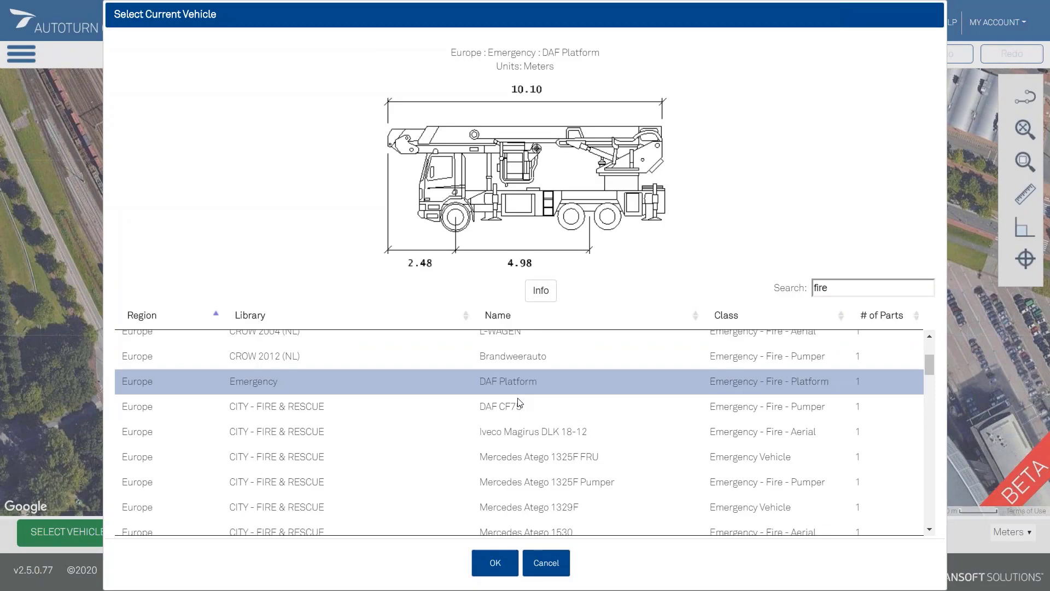
pyautogui.click(522, 434)
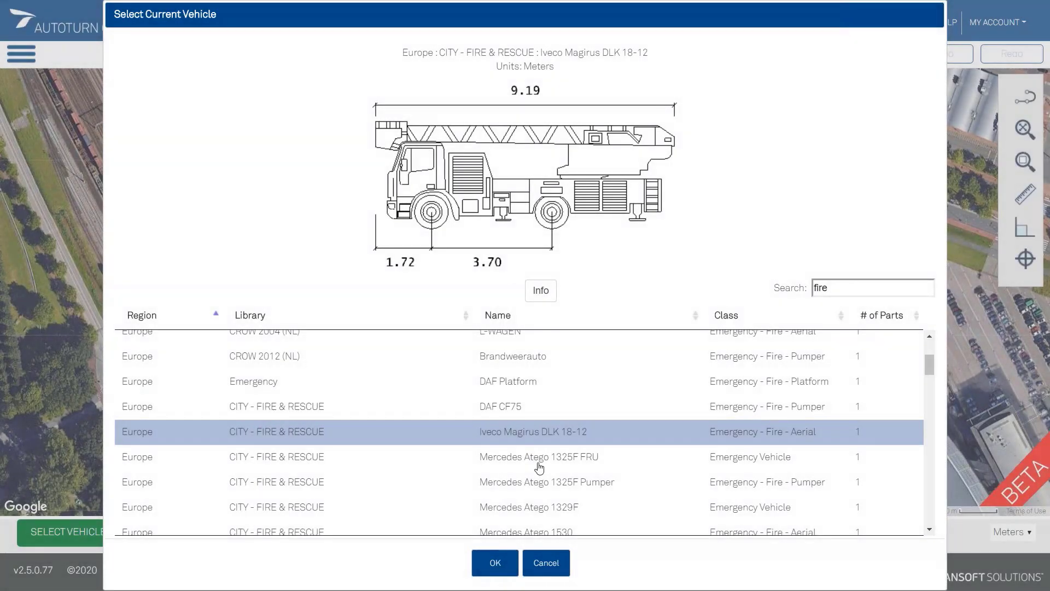
pyautogui.click(508, 408)
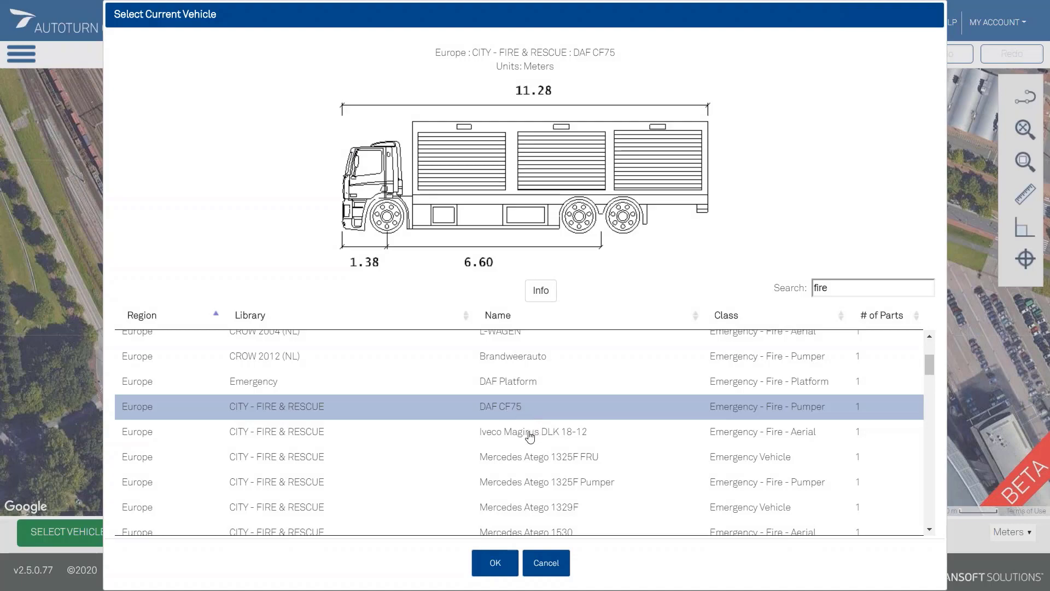
pyautogui.click(529, 433)
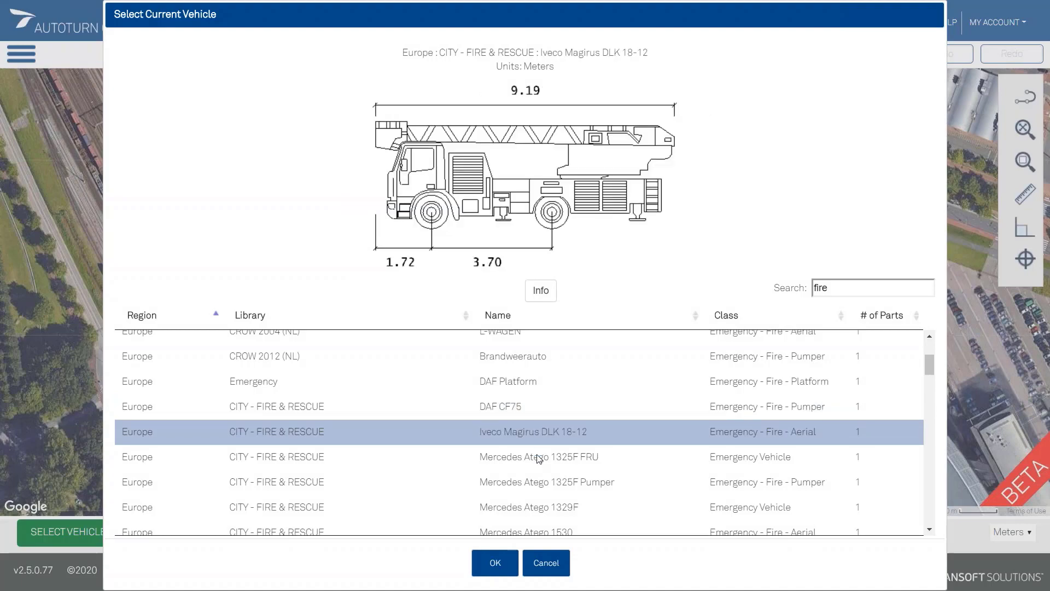
pyautogui.click(536, 458)
# - Set the current vehicle to the Mercedes Econic 2628LL from the European CITY - FIRE & RESCUE library
pyautogui.scroll(-1, 602, 461)
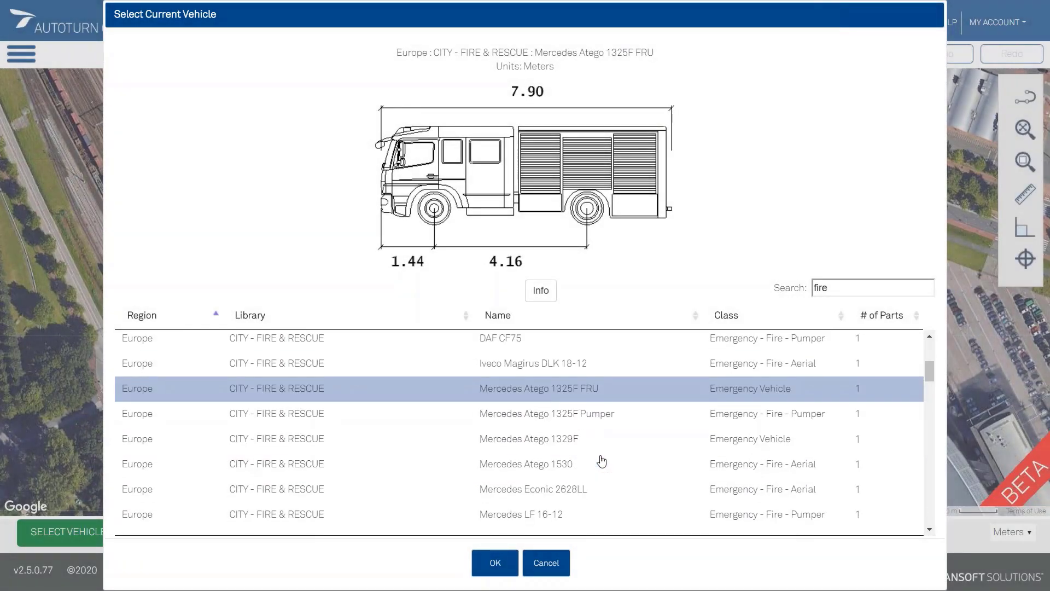
pyautogui.click(553, 491)
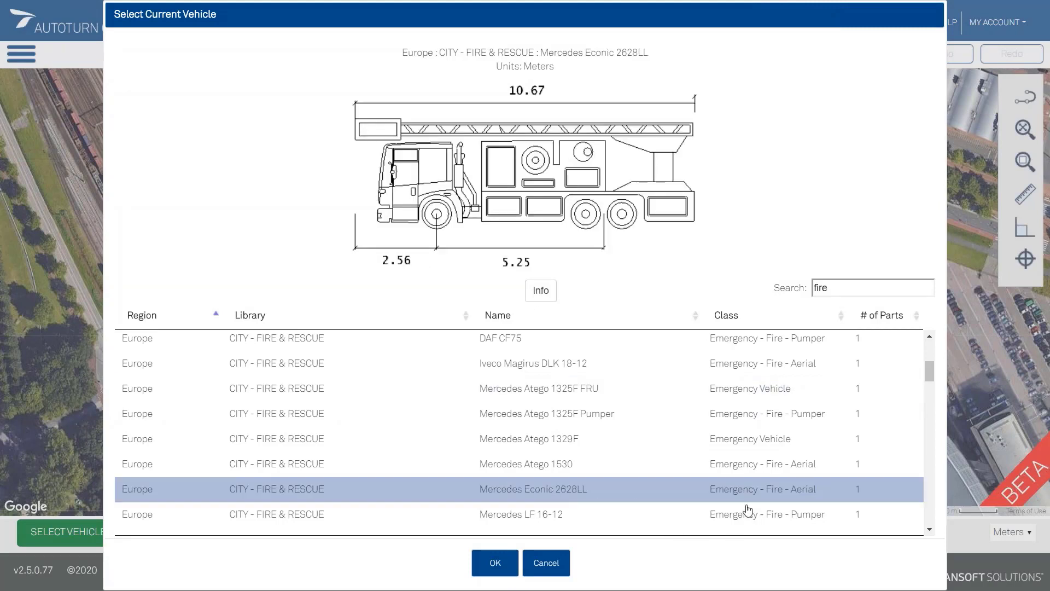
pyautogui.click(493, 562)
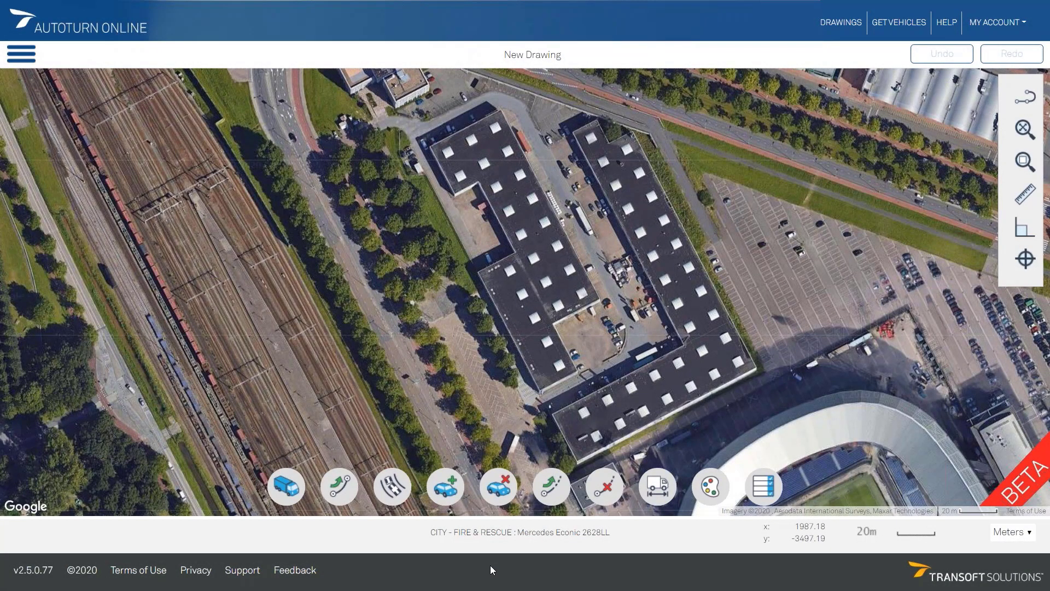
# - Start an arc path with the fire truck in the road lane beside the railway, just before the office buildings, aligned with the southbound lane
pyautogui.click(339, 486)
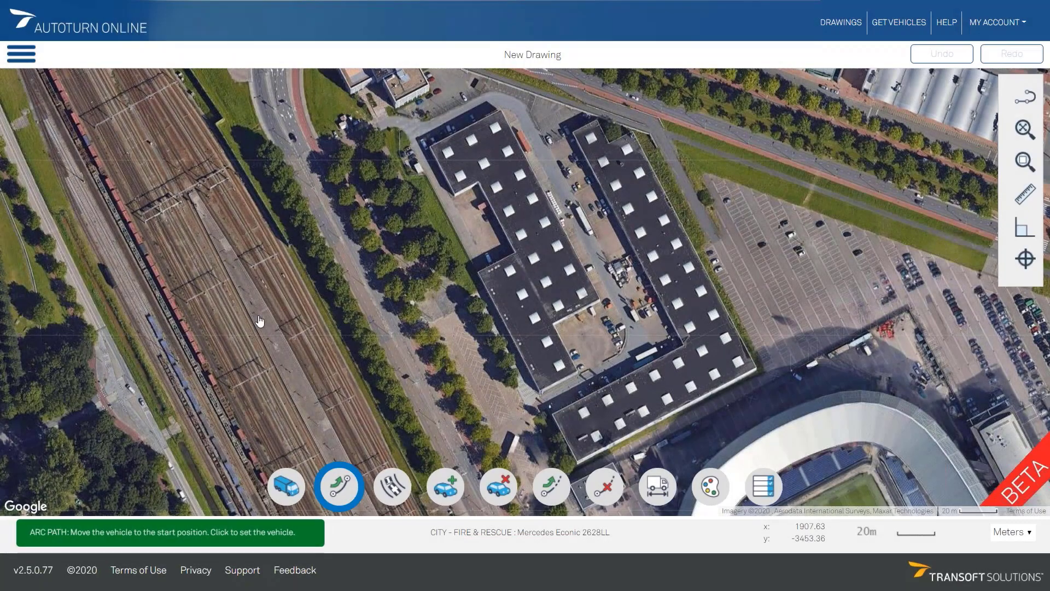
pyautogui.scroll(1, 301, 143)
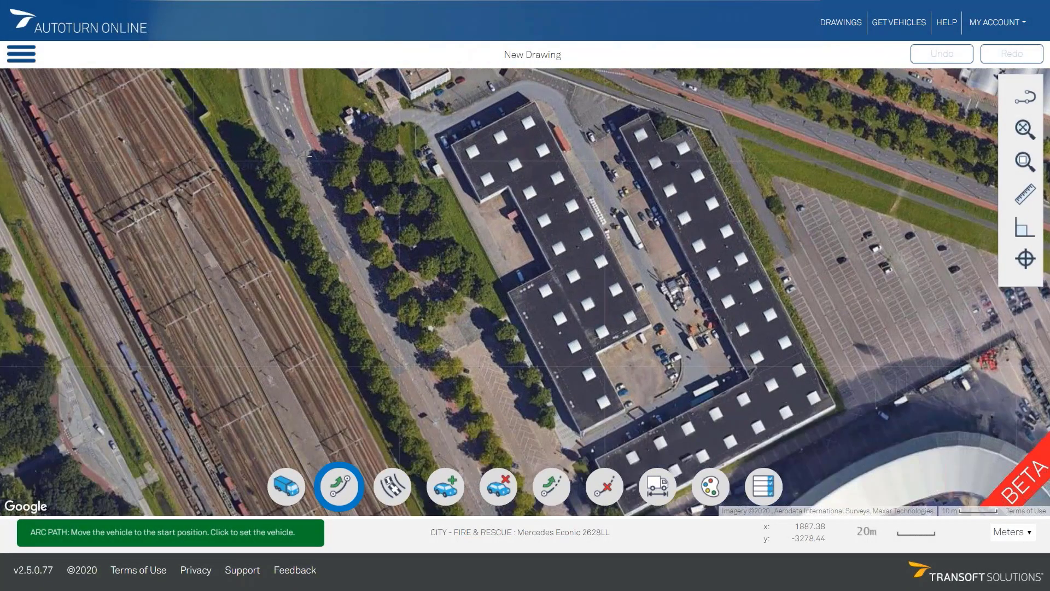
pyautogui.moveTo(338, 218); pyautogui.dragTo(444, 320, button='middle')
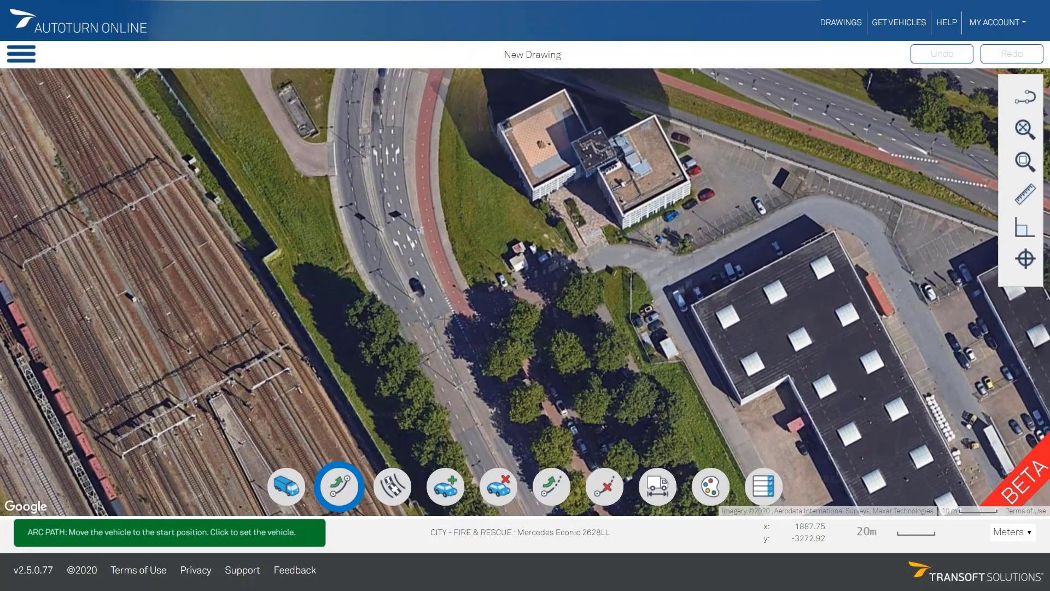
pyautogui.scroll(1, 423, 290)
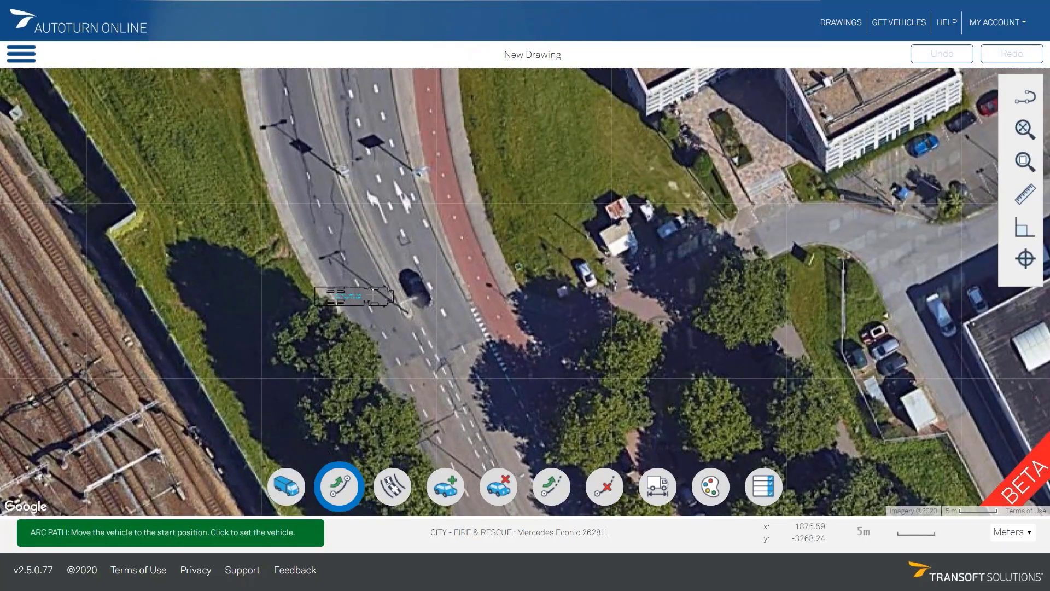
pyautogui.click(372, 286)
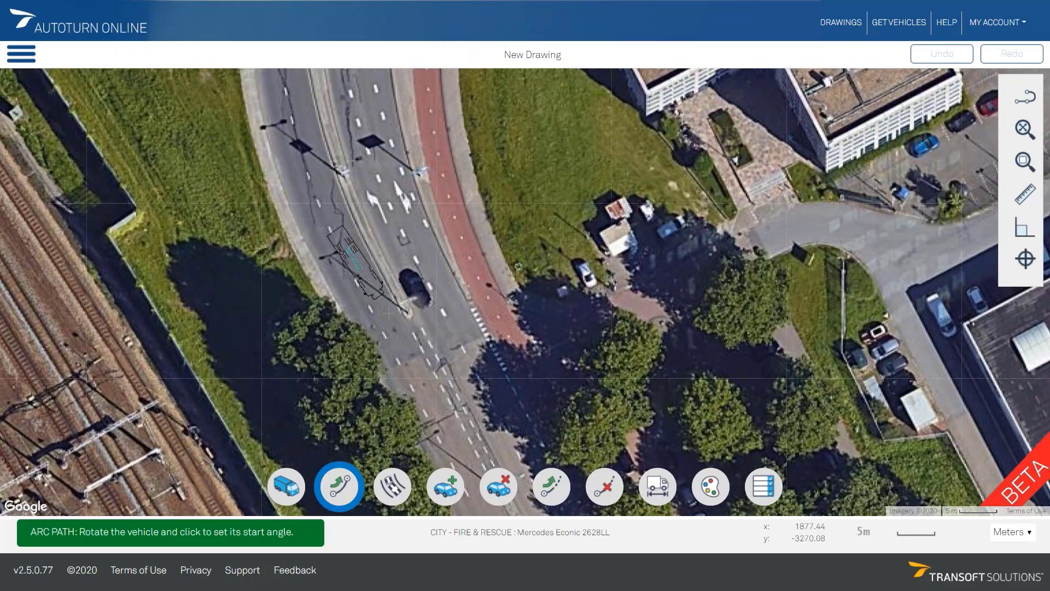
pyautogui.click(388, 318)
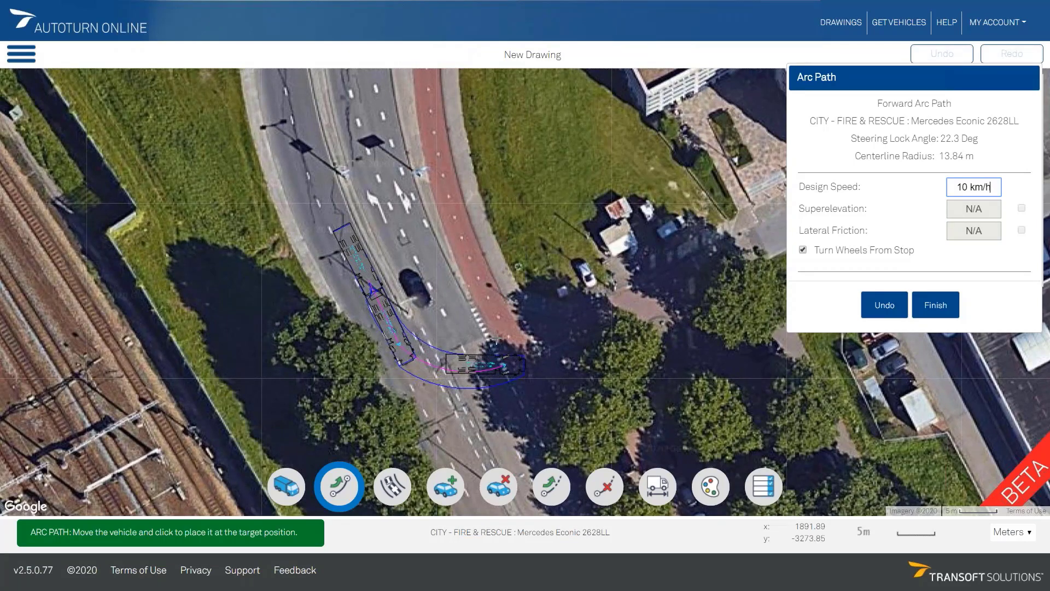
# - Extend the forward arc path through the tree-lined entrance, past the office buildings and along the access road north of the warehouse
pyautogui.moveTo(552, 339); pyautogui.dragTo(440, 377)
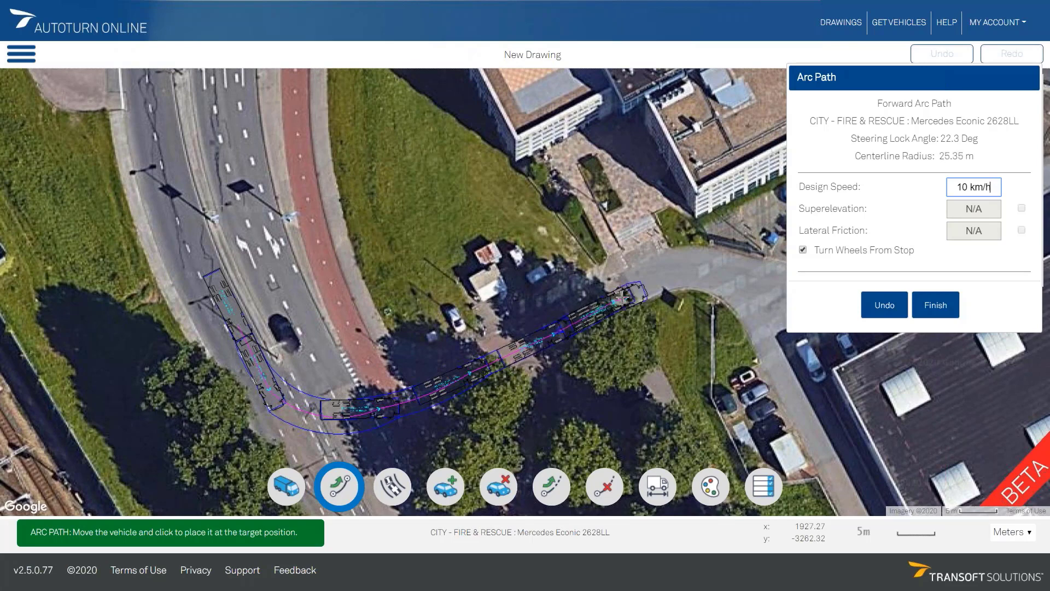
pyautogui.moveTo(491, 354); pyautogui.dragTo(443, 384, button='middle')
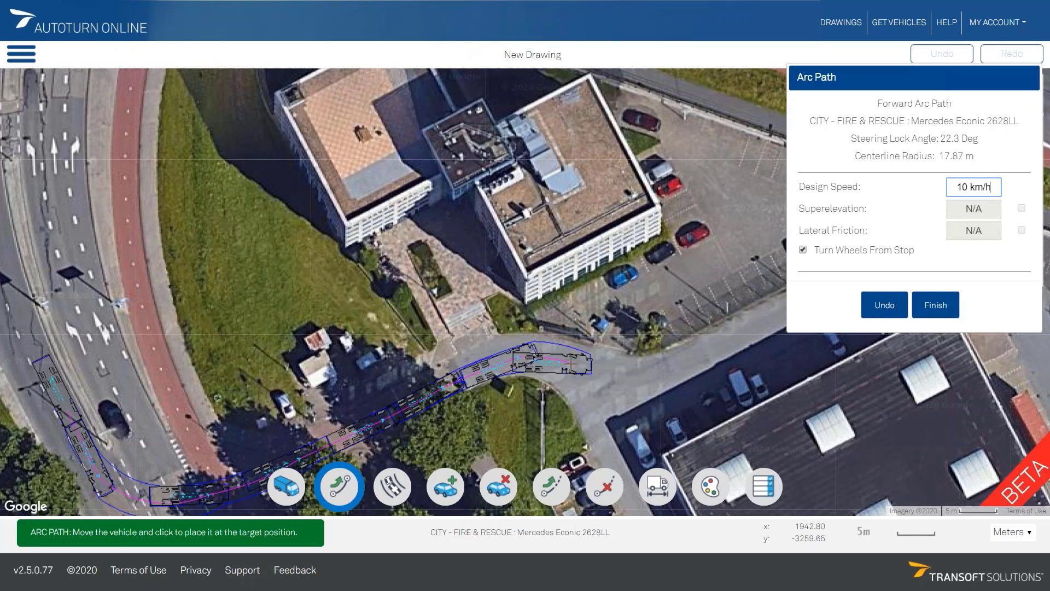
pyautogui.moveTo(529, 373); pyautogui.dragTo(350, 400, button='middle')
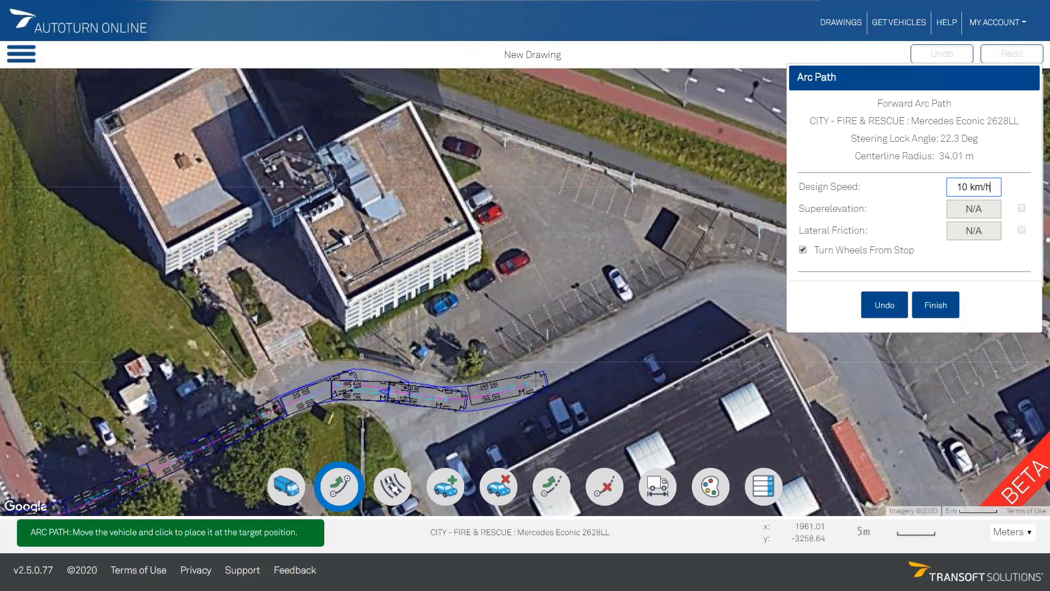
pyautogui.moveTo(507, 382); pyautogui.dragTo(269, 425, button='middle')
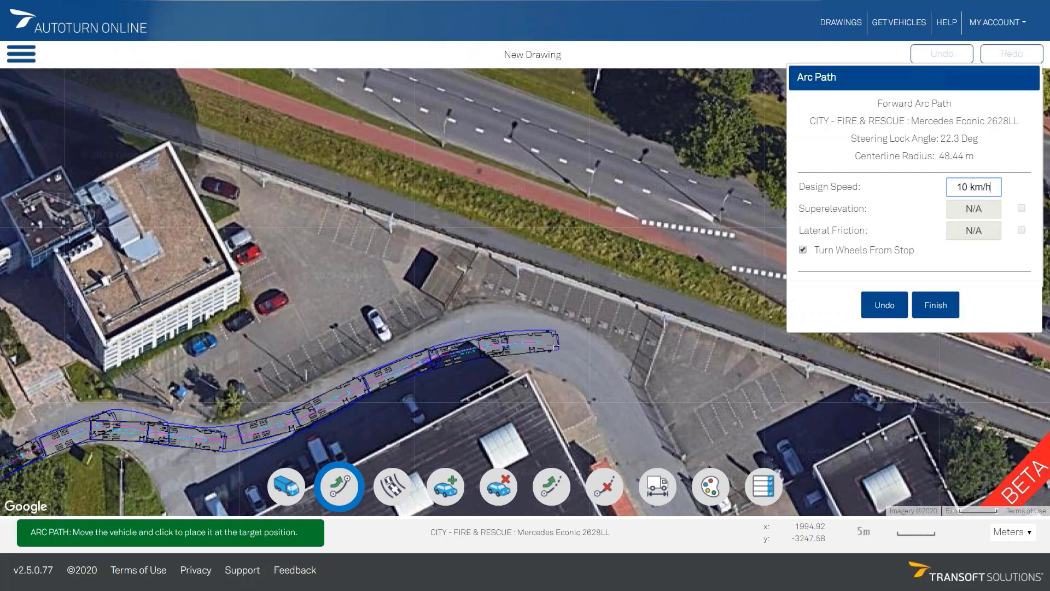
pyautogui.moveTo(532, 343); pyautogui.dragTo(345, 291, button='middle')
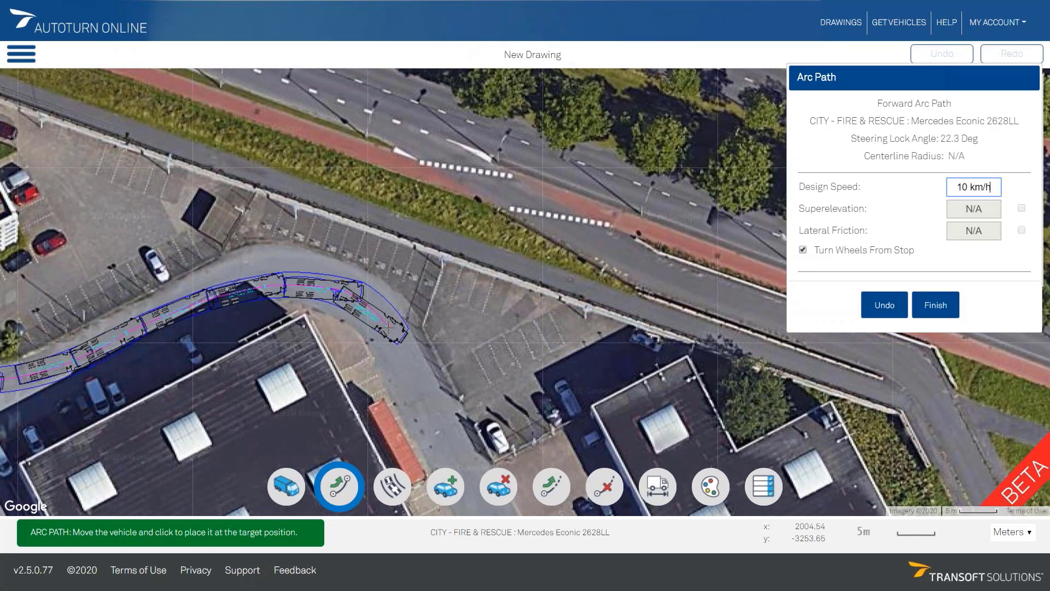
# - Continue the arc path around the warehouse's northern corner into the yard between the two buildings, and finish it
pyautogui.moveTo(388, 326); pyautogui.dragTo(343, 288, button='middle')
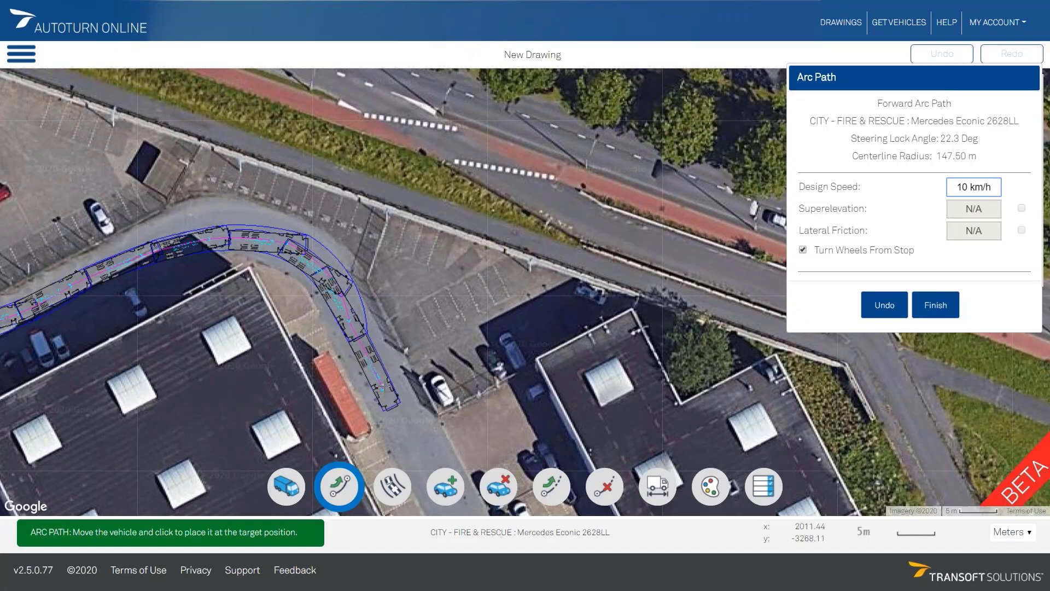
pyautogui.scroll(-3, 383, 387)
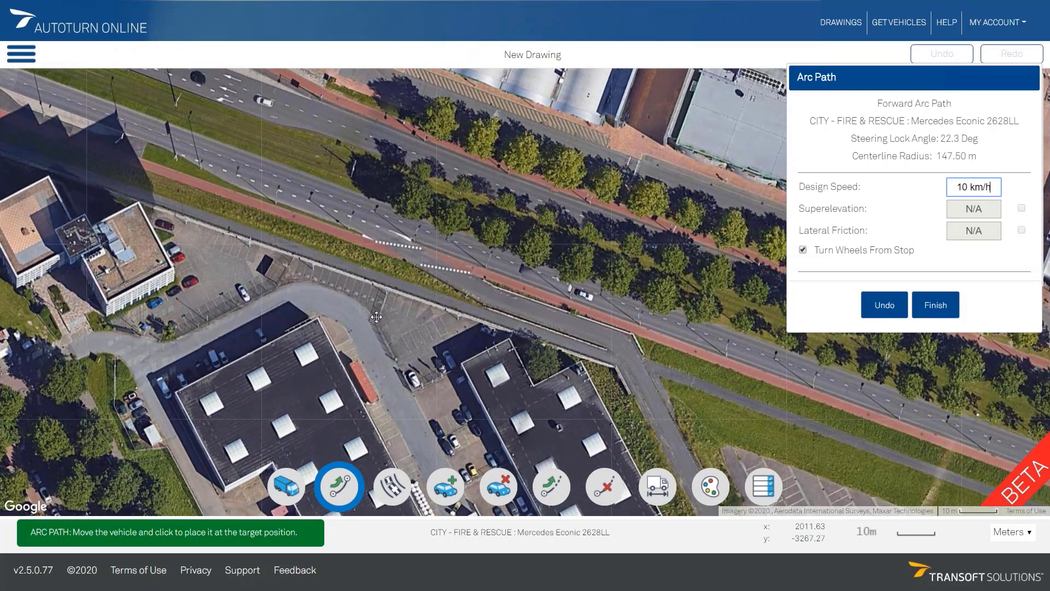
pyautogui.moveTo(376, 316); pyautogui.dragTo(360, 210)
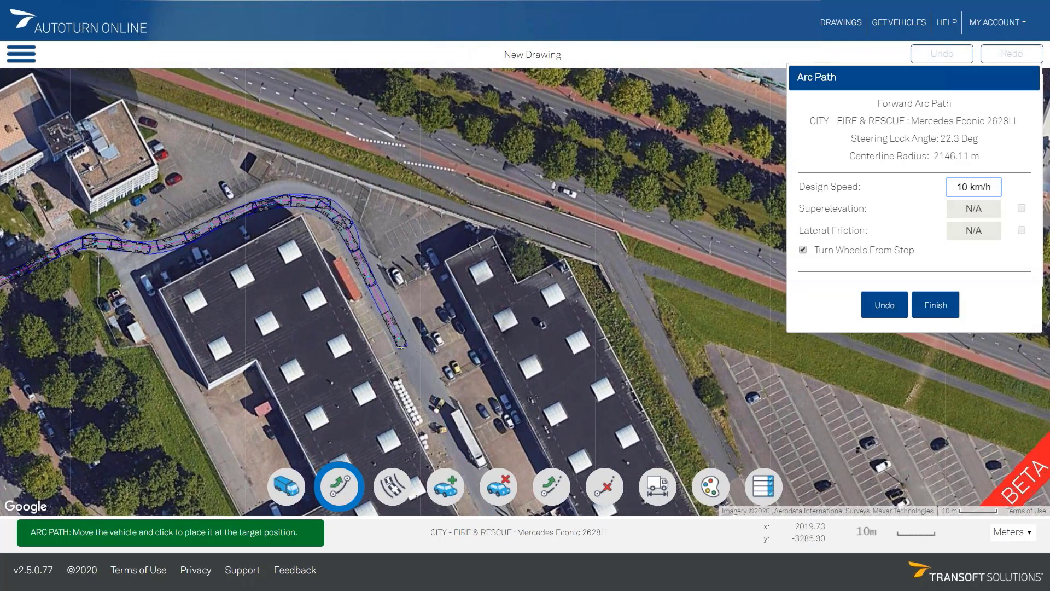
pyautogui.click(412, 360)
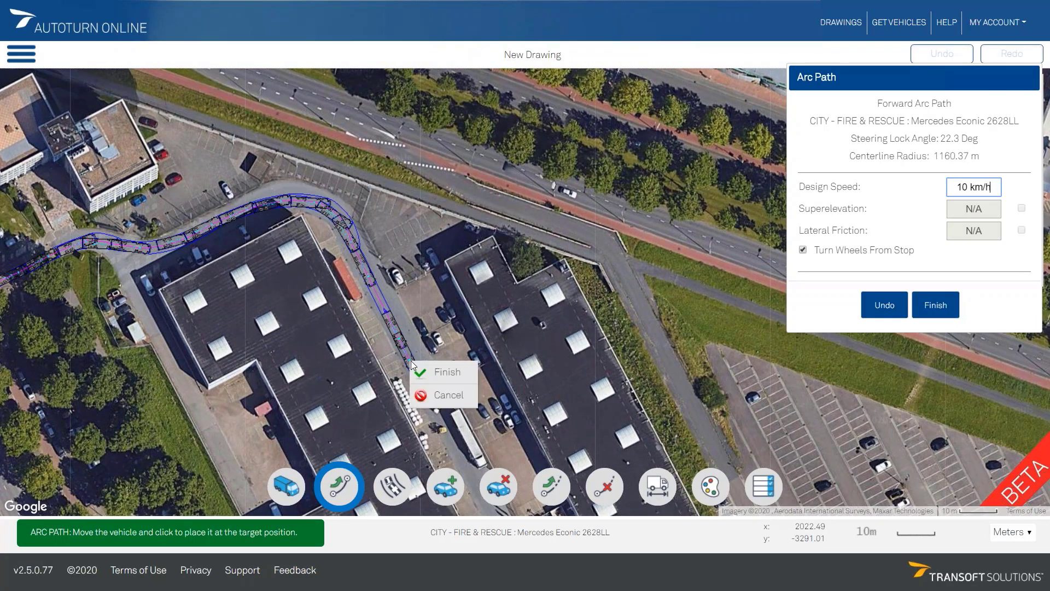
pyautogui.click(445, 369)
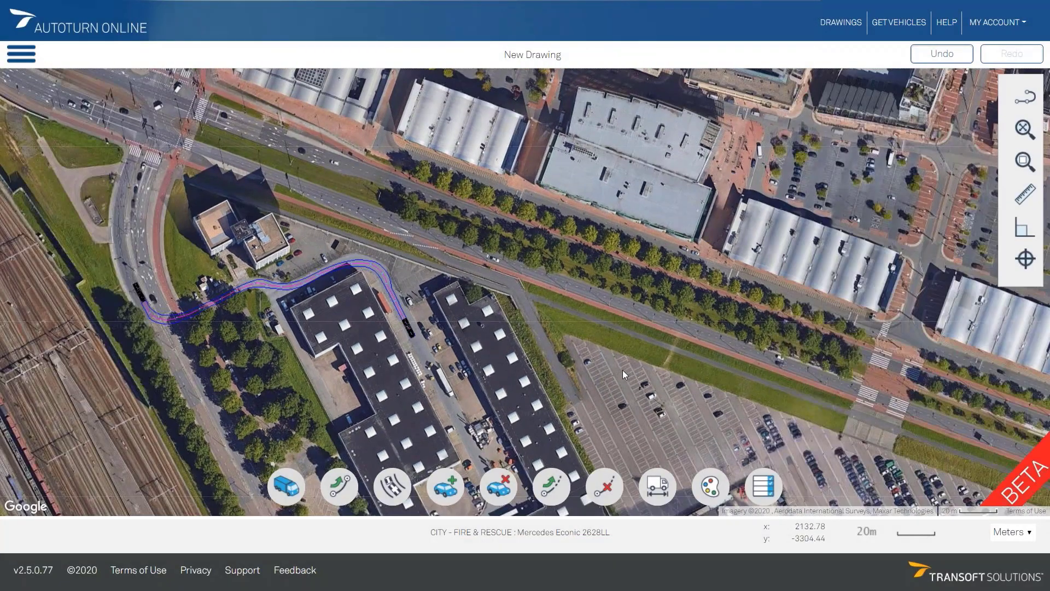
# - Start a second arc path with the truck on the same road farther south, beside the herringbone parking lot, aligned with the southbound lane
pyautogui.click(336, 495)
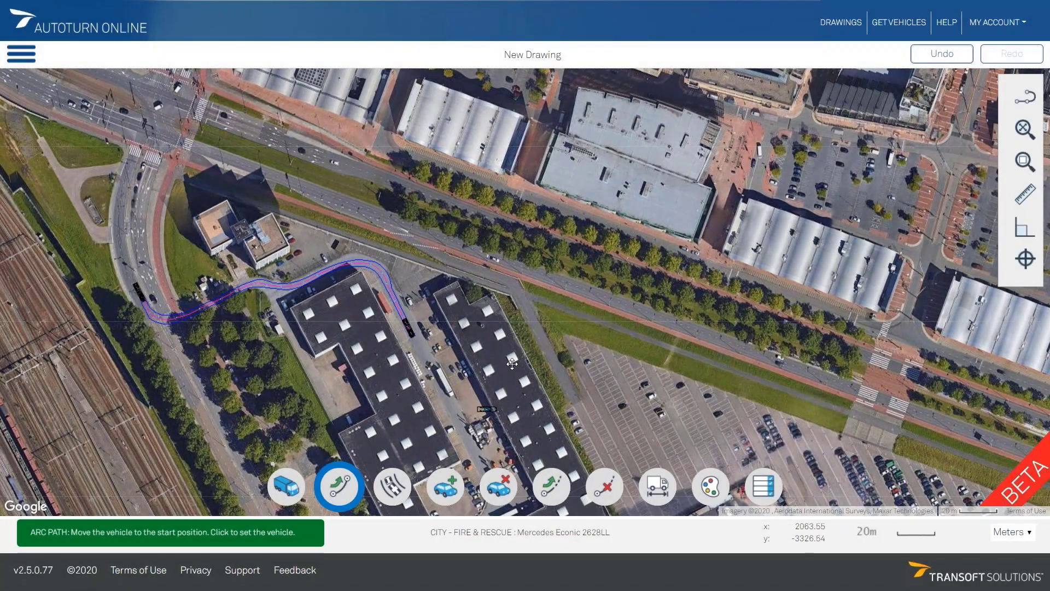
pyautogui.moveTo(481, 424); pyautogui.dragTo(542, 297, button='middle')
pyautogui.scroll(1, 358, 388)
pyautogui.scroll(3, 358, 389)
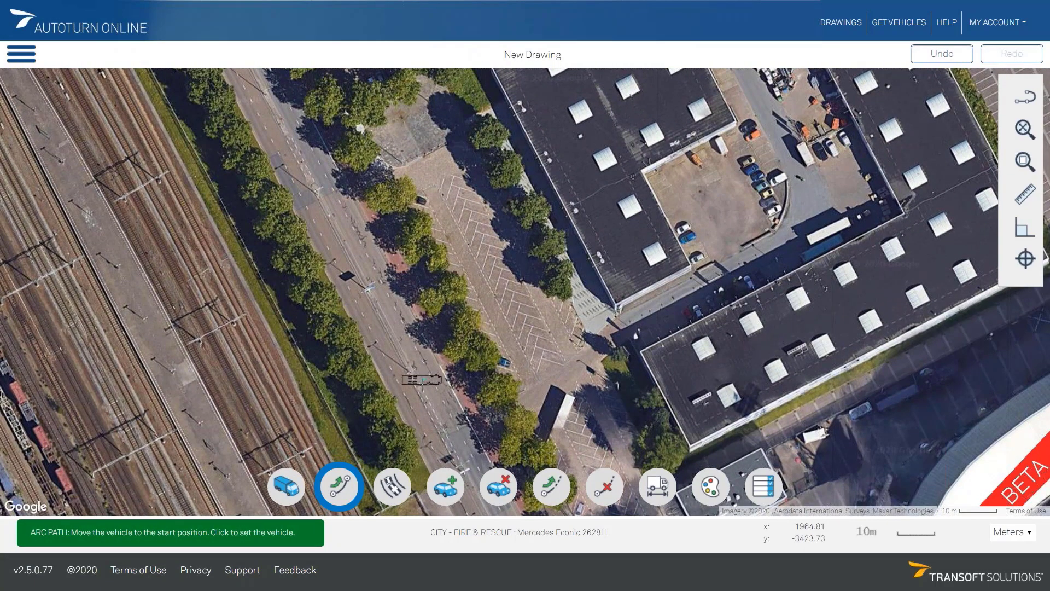
pyautogui.scroll(2, 410, 382)
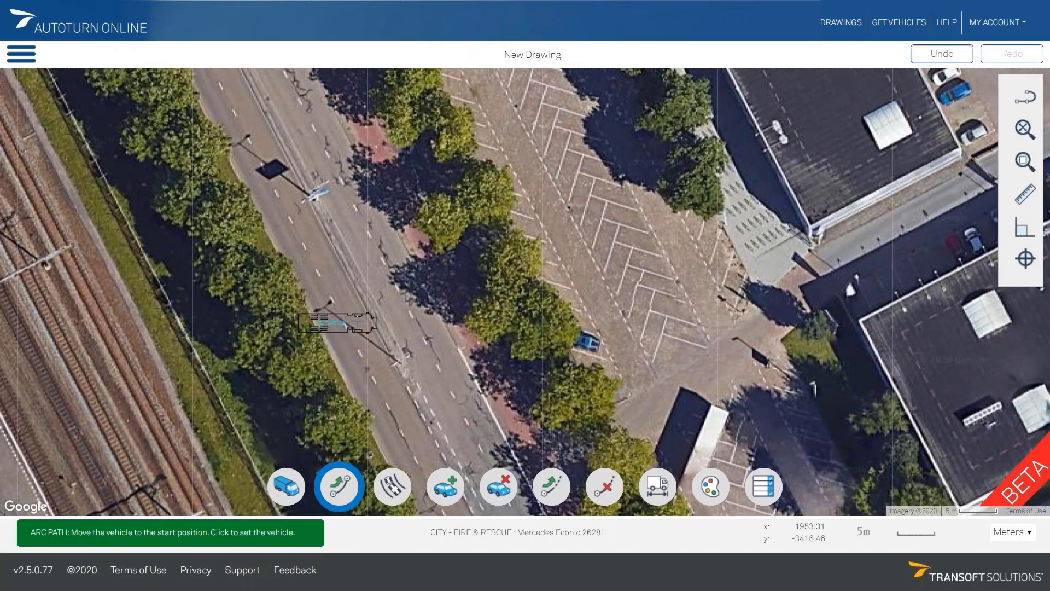
pyautogui.click(354, 320)
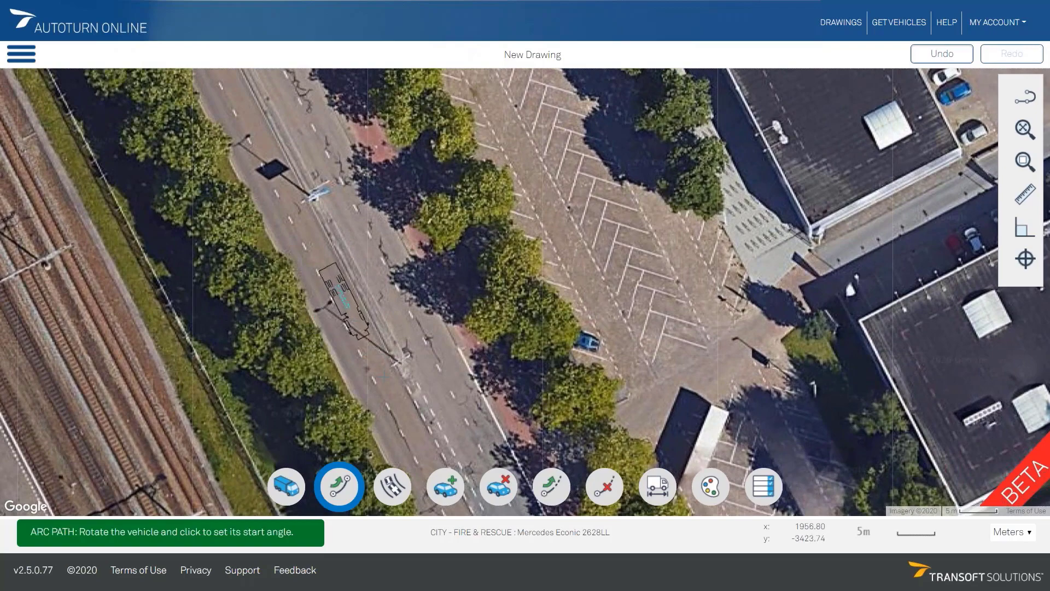
pyautogui.click(385, 376)
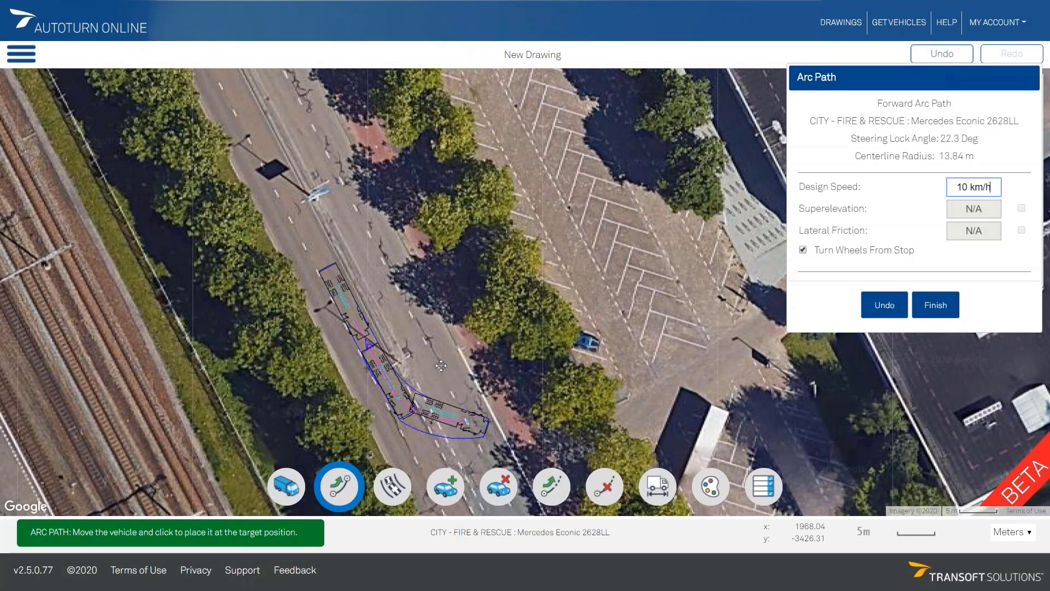
# - Extend the second arc path across the parking lot and through the southern passage between the two warehouse buildings
pyautogui.moveTo(441, 365); pyautogui.dragTo(298, 261, button='middle')
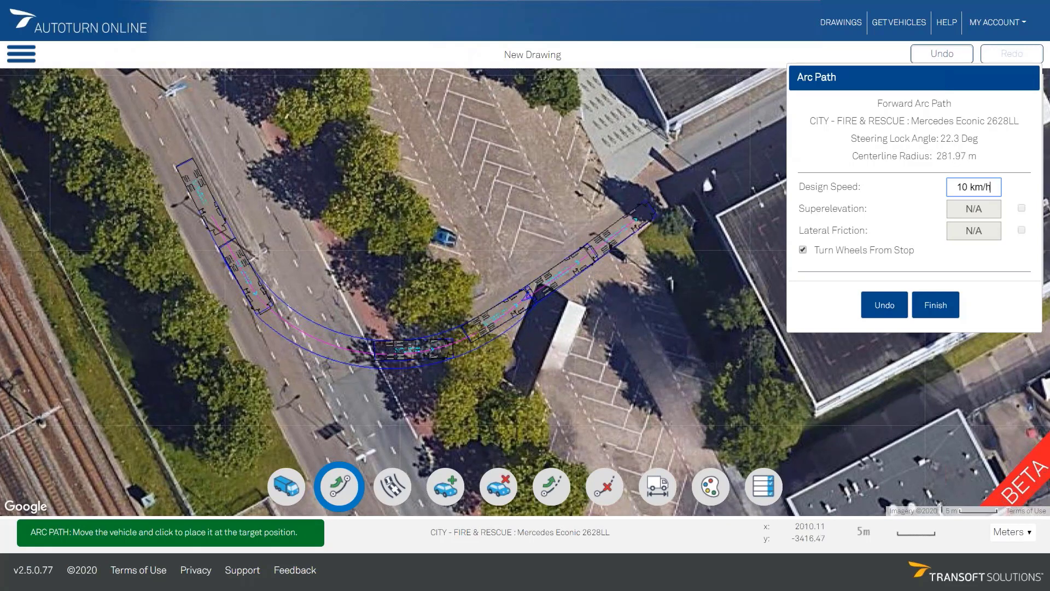
pyautogui.moveTo(547, 280); pyautogui.dragTo(238, 454)
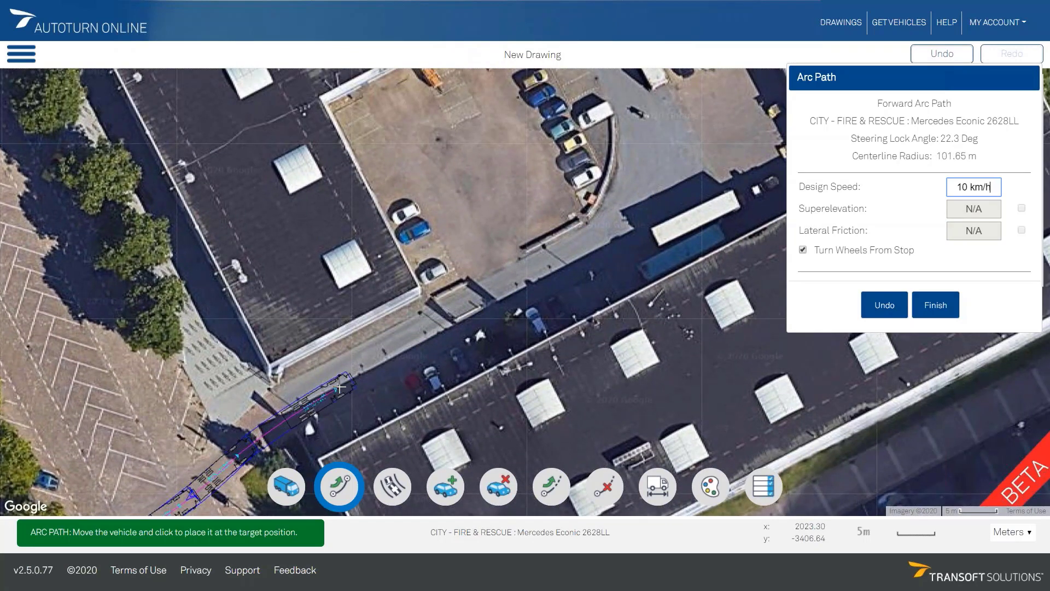
pyautogui.click(368, 377)
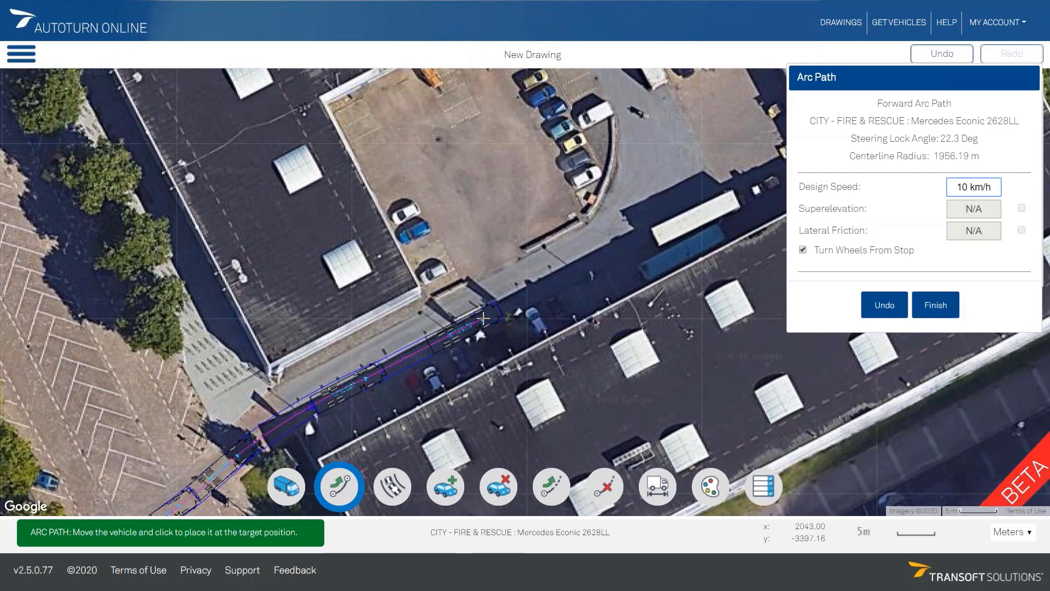
pyautogui.moveTo(603, 259); pyautogui.dragTo(383, 397)
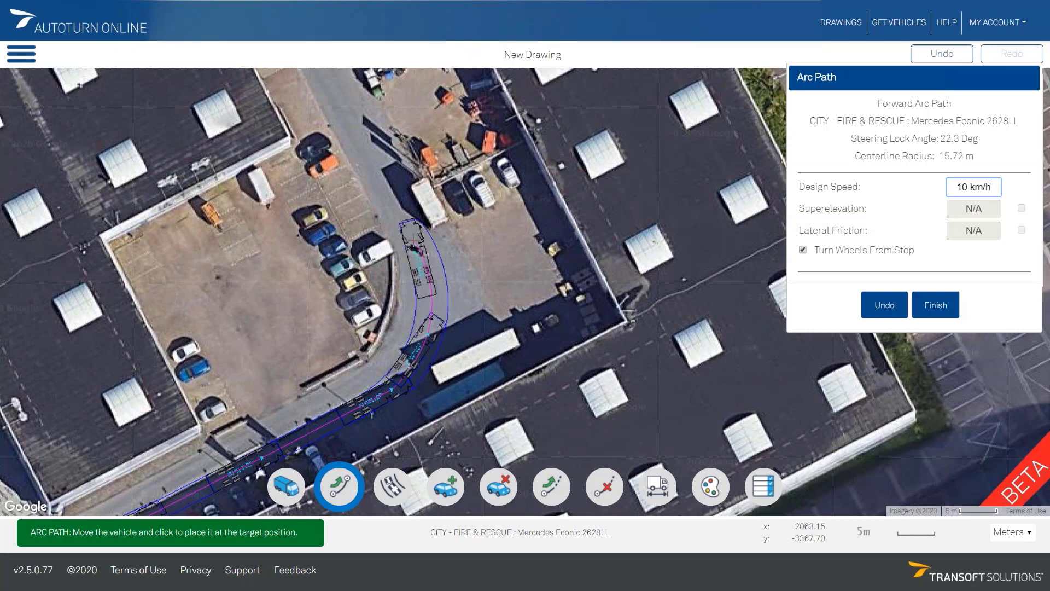
# - Continue the second arc path northwest up the inner yard to the stacked materials, and finish it
pyautogui.click(414, 245)
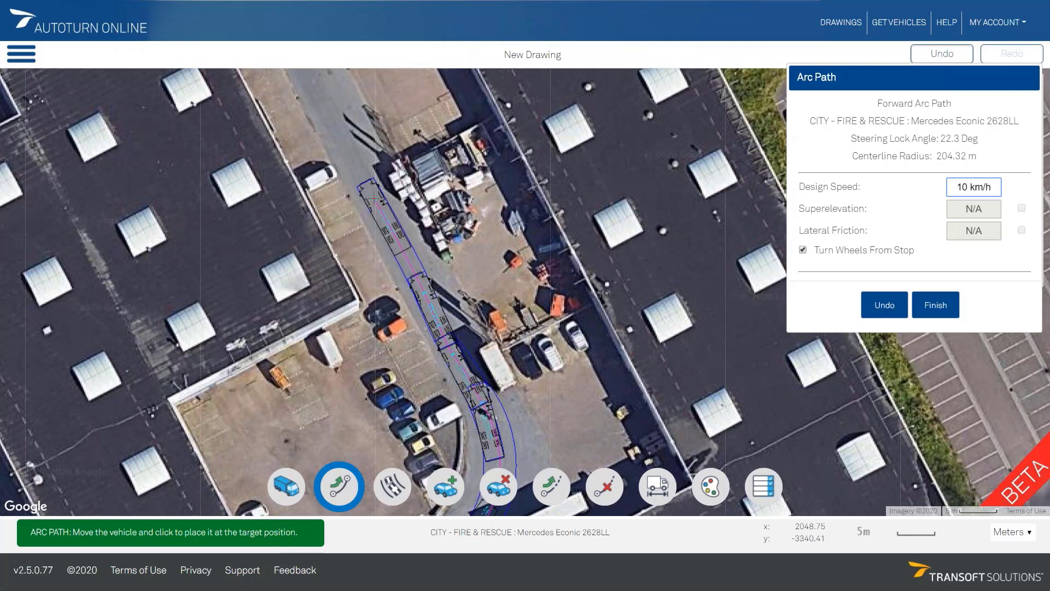
pyautogui.rightClick(375, 198)
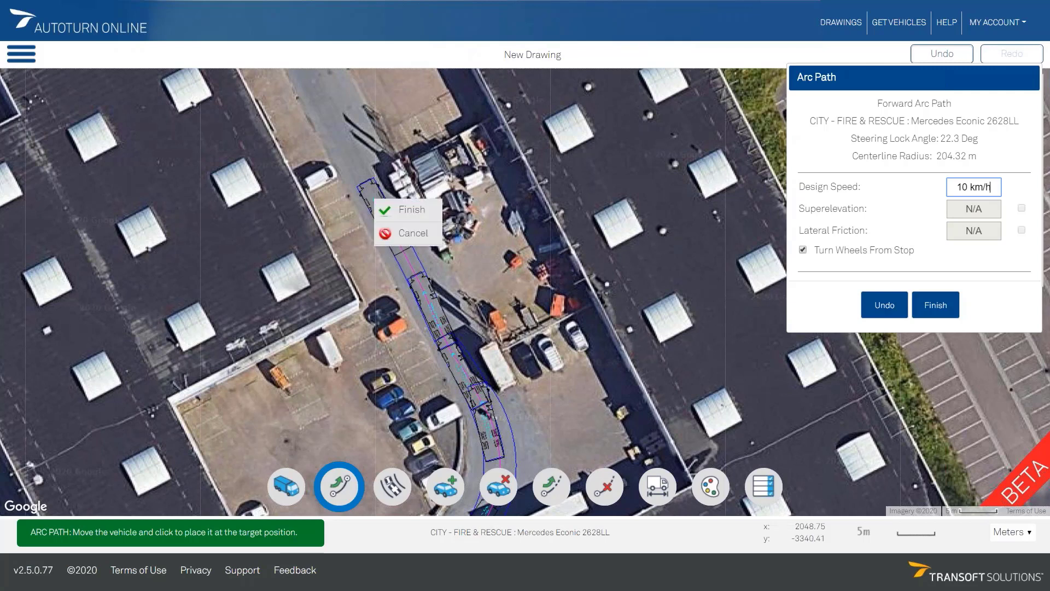
pyautogui.click(408, 212)
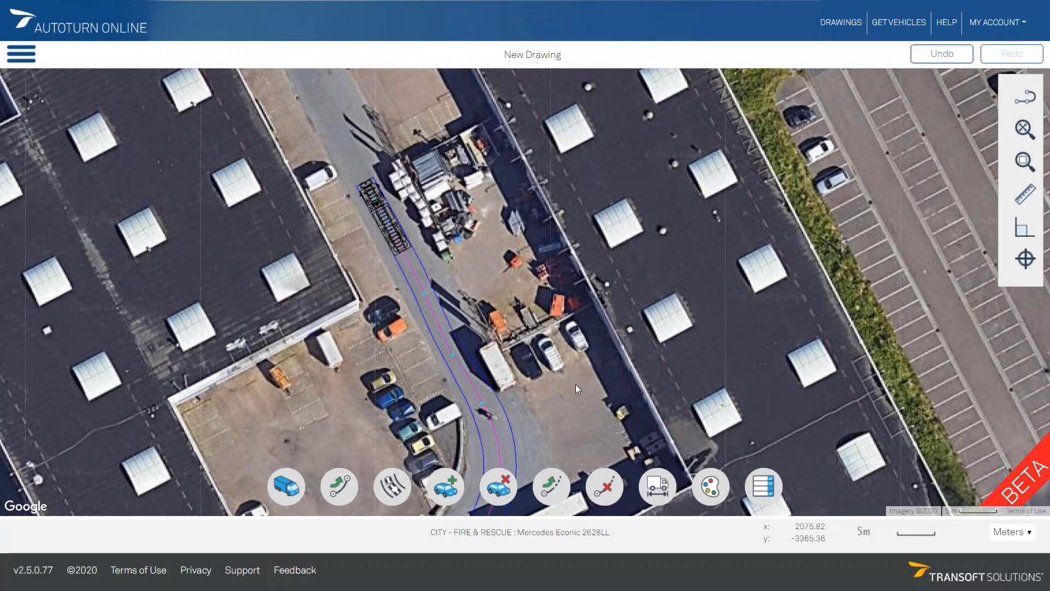
pyautogui.scroll(-2, 576, 384)
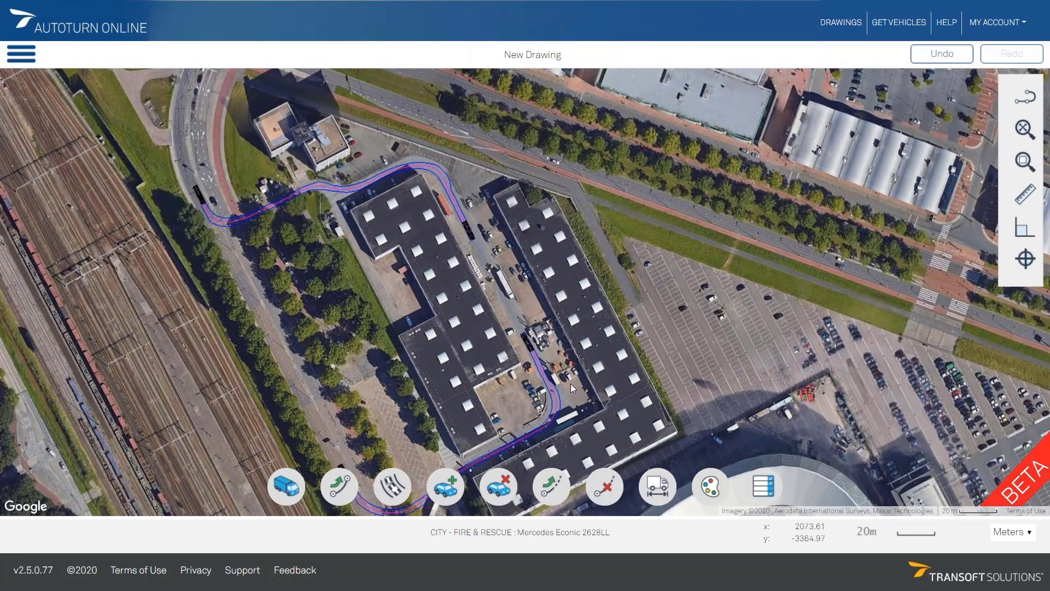
pyautogui.moveTo(590, 363); pyautogui.dragTo(616, 283)
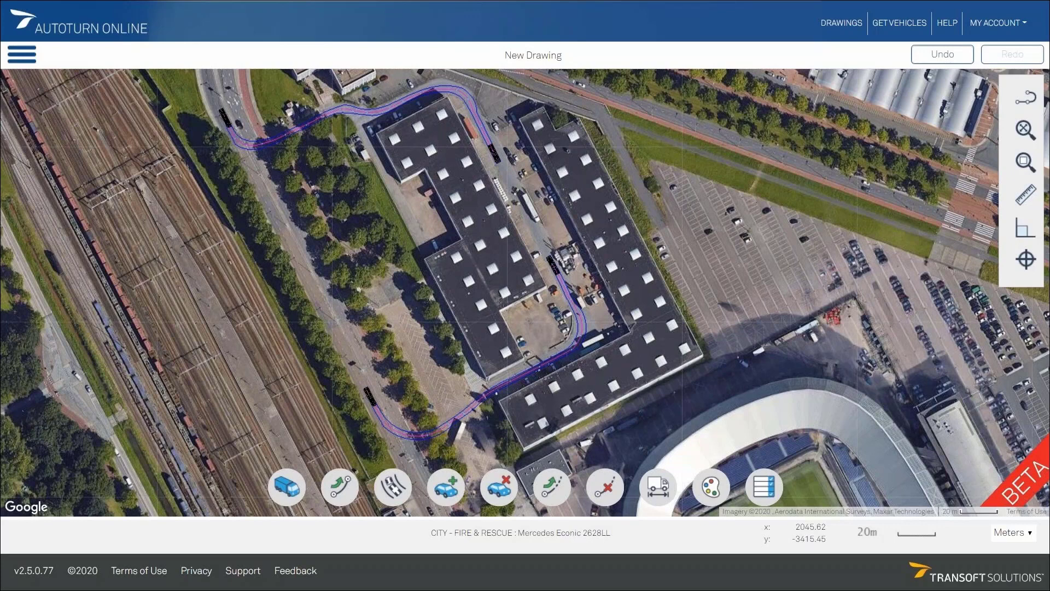
# - Open the selection of the current vehicle, search the vehicle library for "garbage", and clear the search term
pyautogui.click(287, 486)
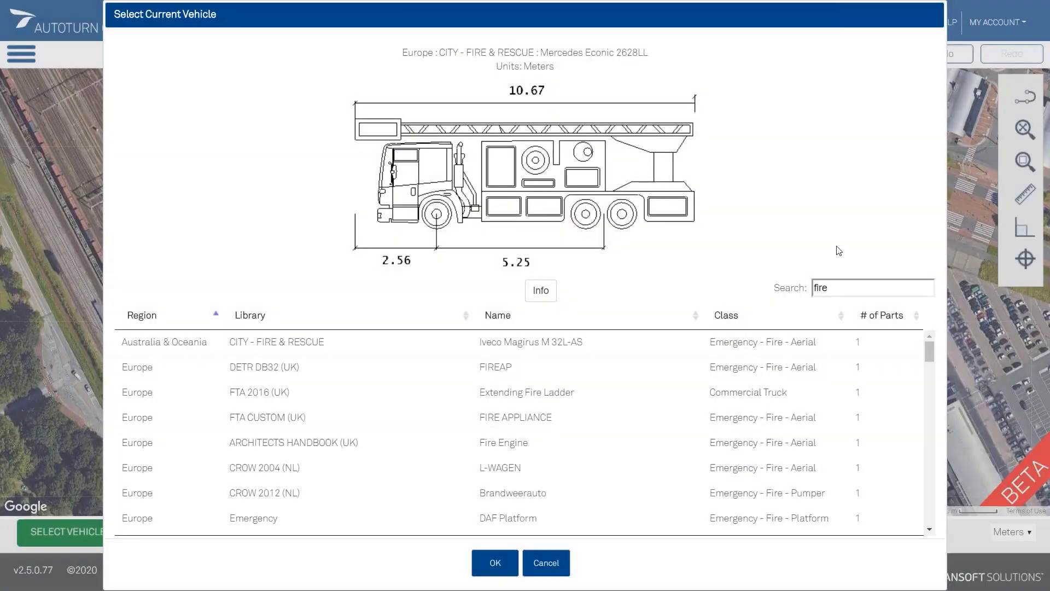
pyautogui.click(805, 292)
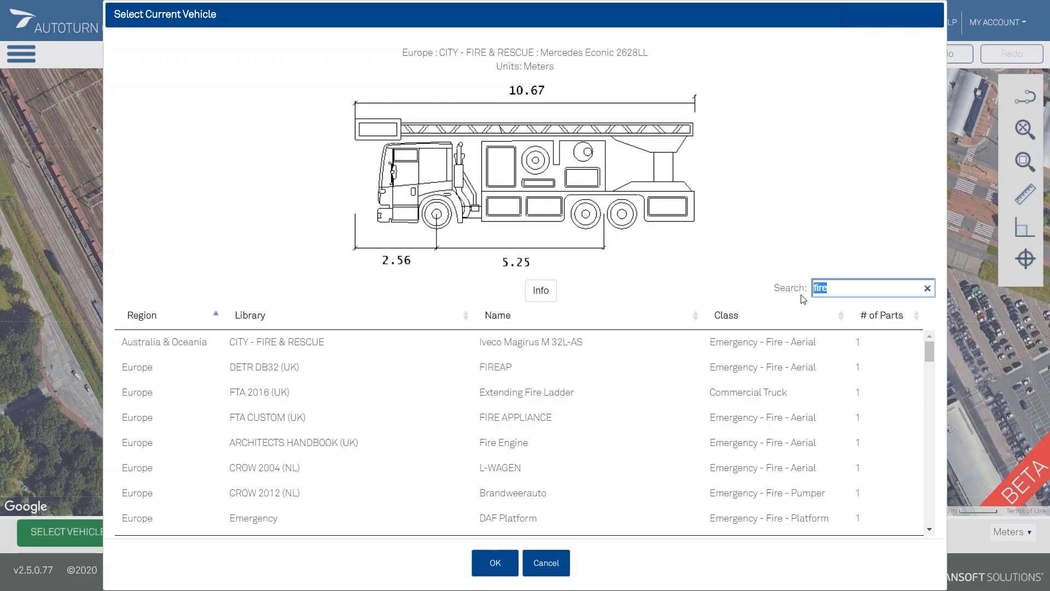
pyautogui.write('garbag')
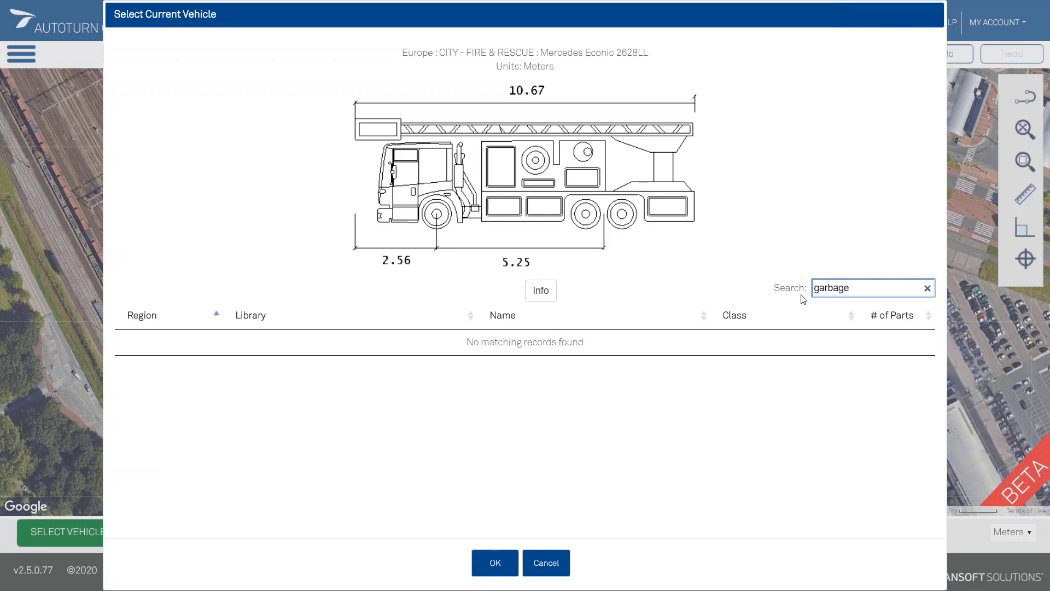
pyautogui.press('BackSpace')
pyautogui.press('BackSpace')
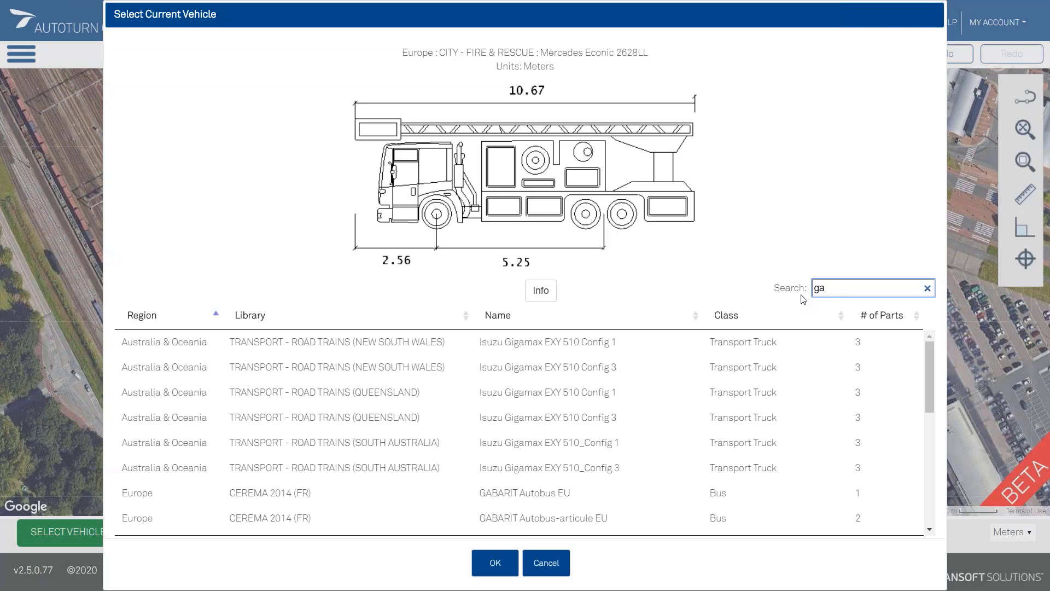
pyautogui.press('BackSpace')
pyautogui.press('BackSpace')
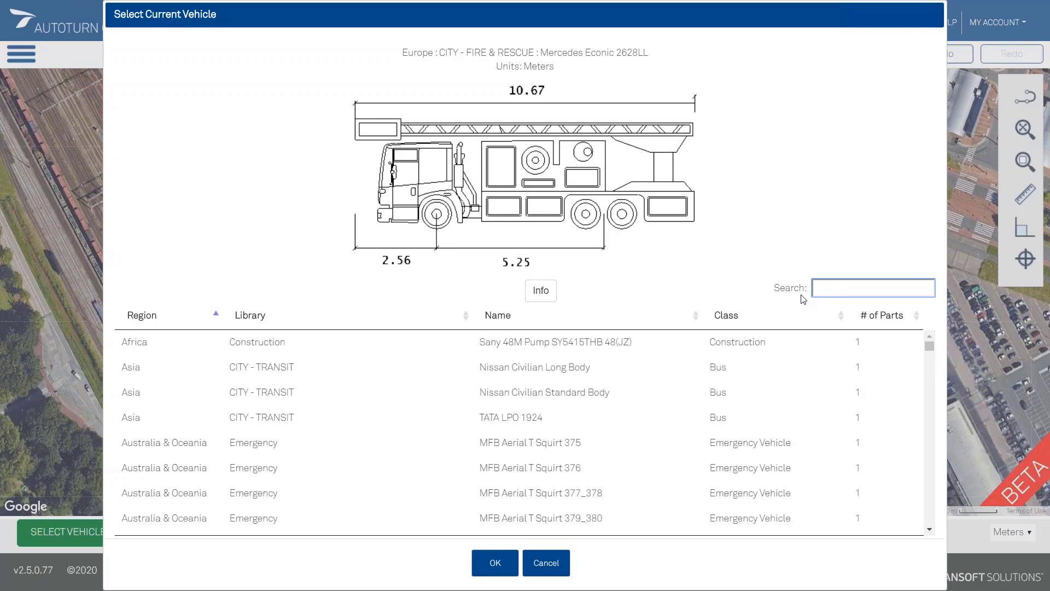
# - Search the vehicle library for "refuse" and set the North American Heil DuraPack 5000 as the current vehicle
pyautogui.write('refuse')
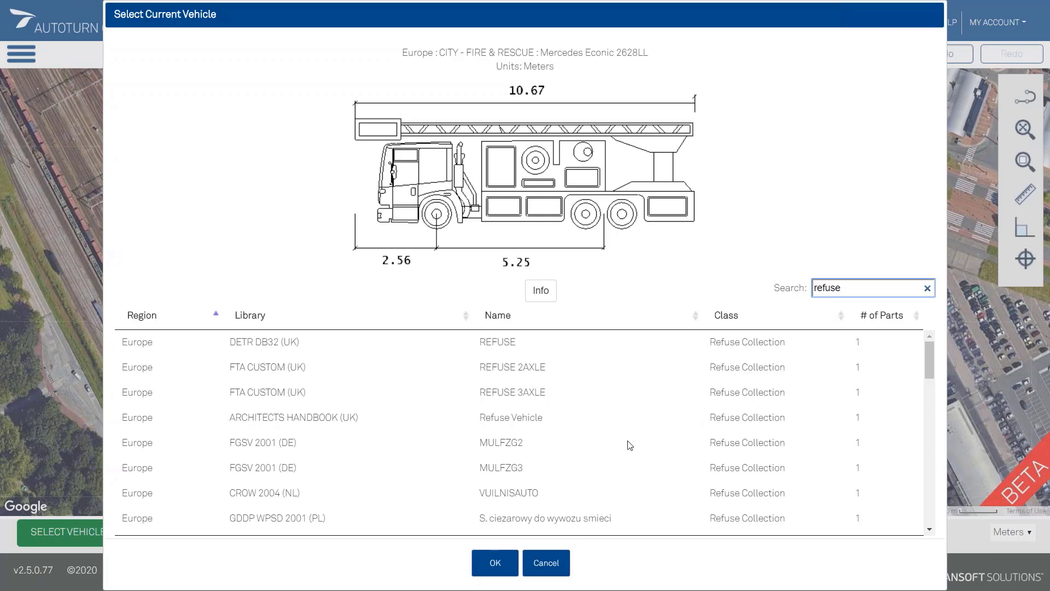
pyautogui.scroll(-5, 630, 445)
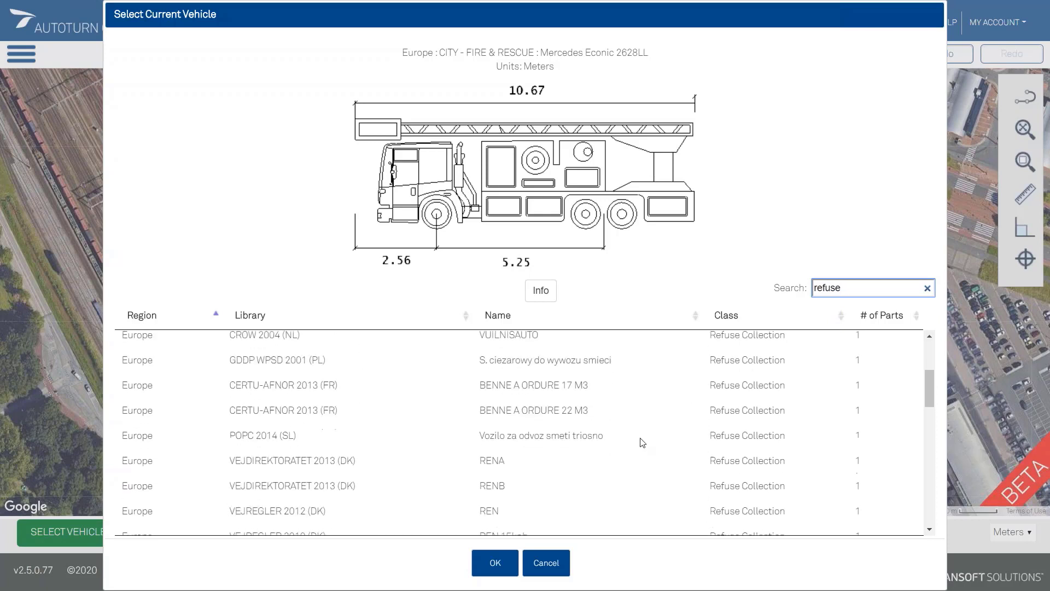
pyautogui.scroll(-8, 643, 442)
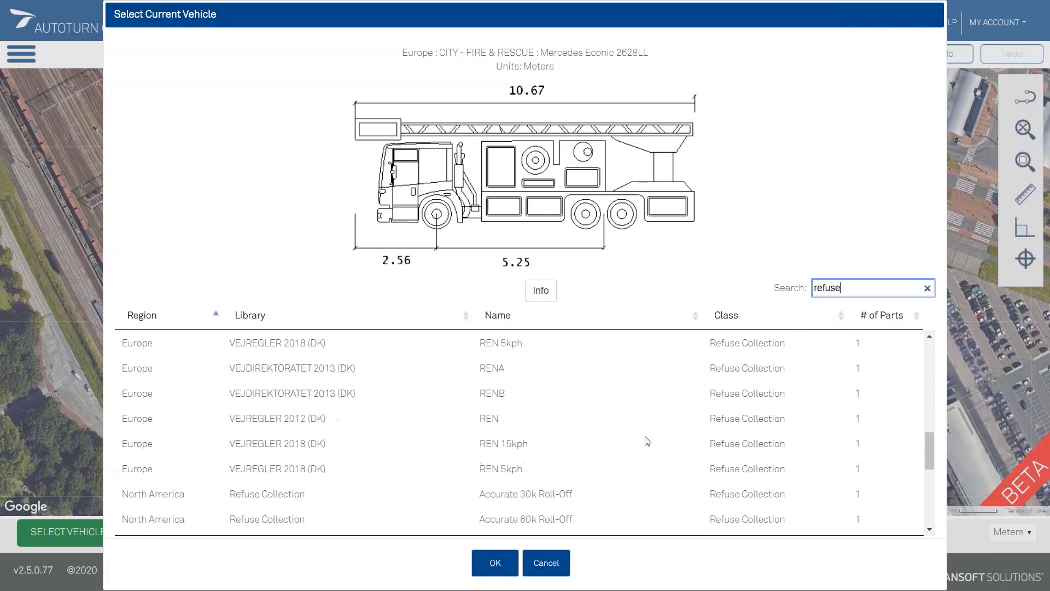
pyautogui.scroll(-5, 647, 440)
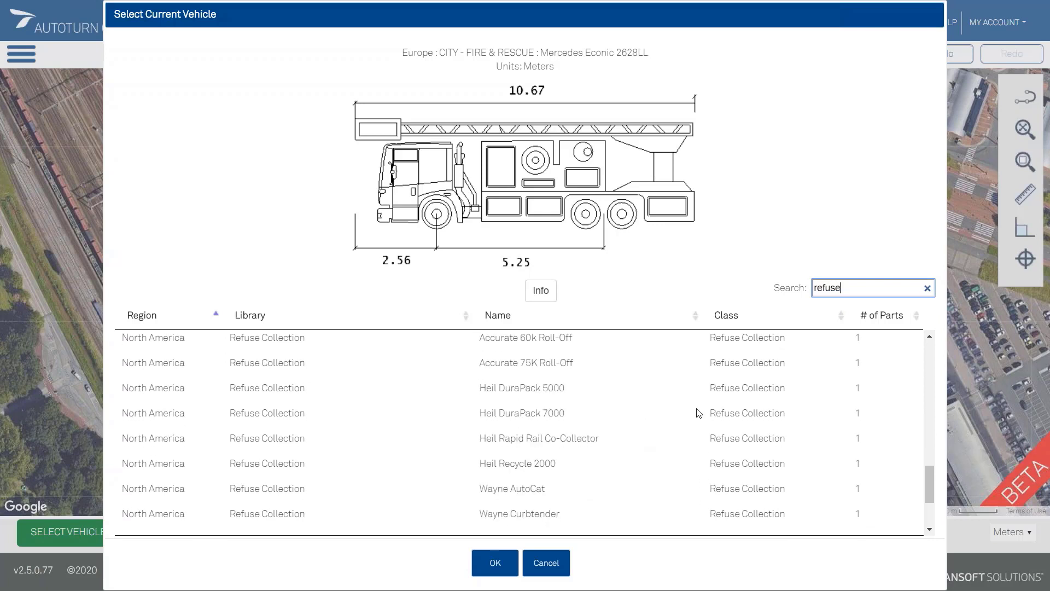
pyautogui.click(542, 387)
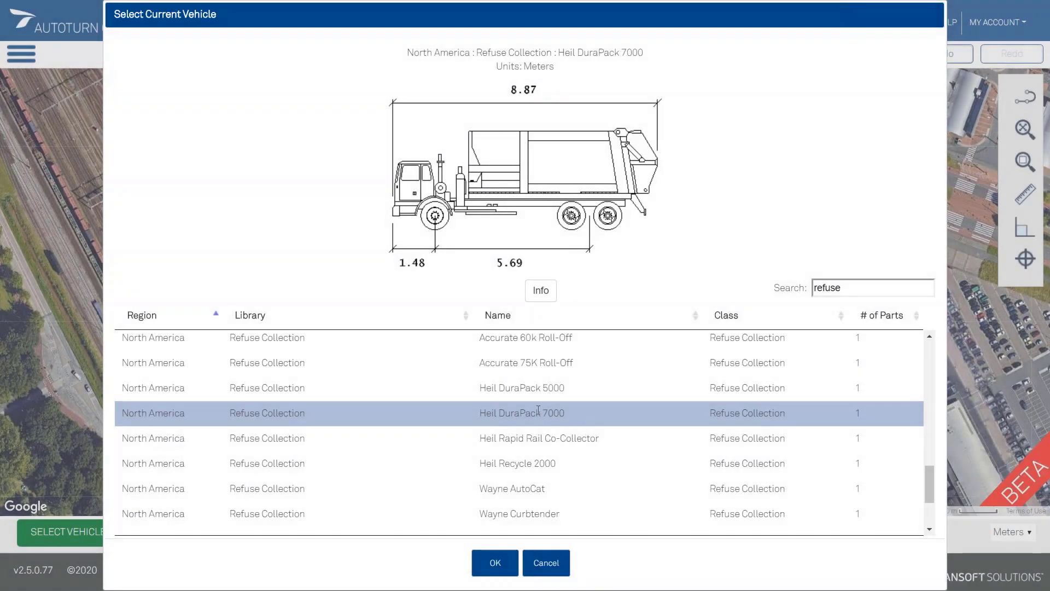
pyautogui.click(536, 386)
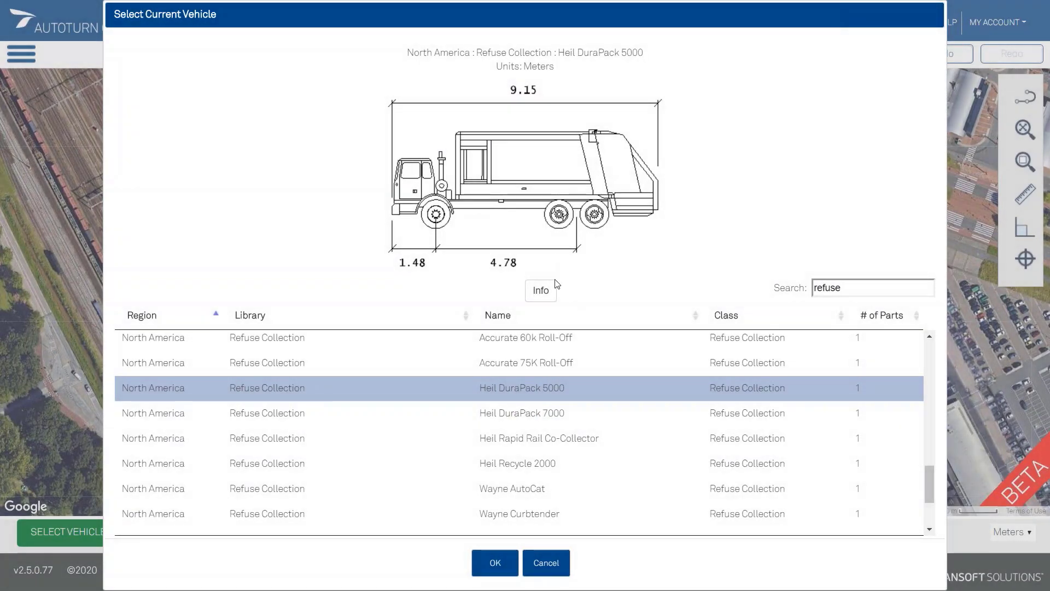
pyautogui.click(495, 563)
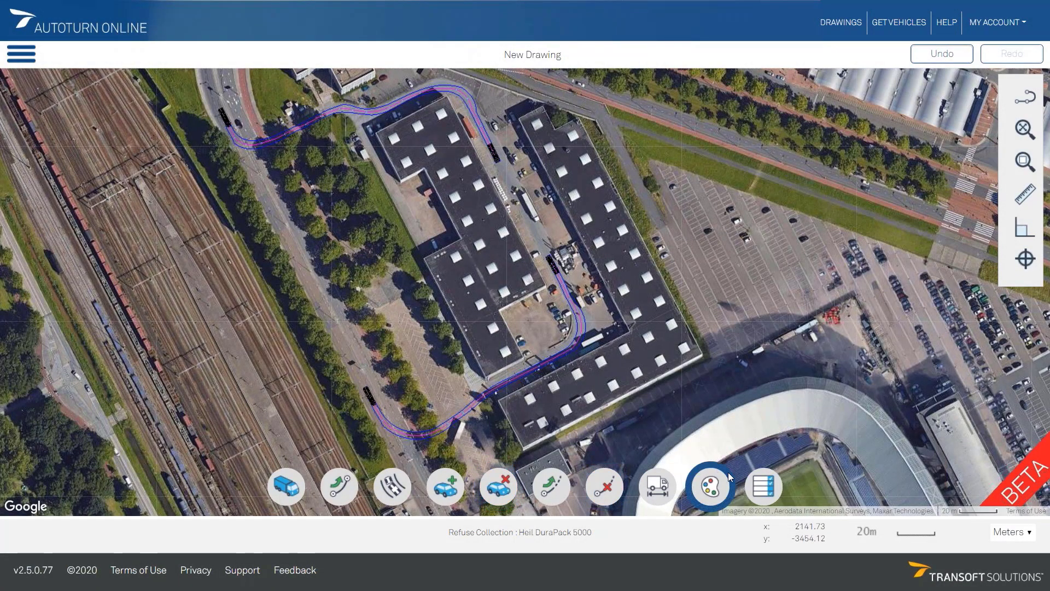
# - Rename the two existing fire truck simulations as "Fire dept 1" and "Fire dept 2"
pyautogui.click(765, 485)
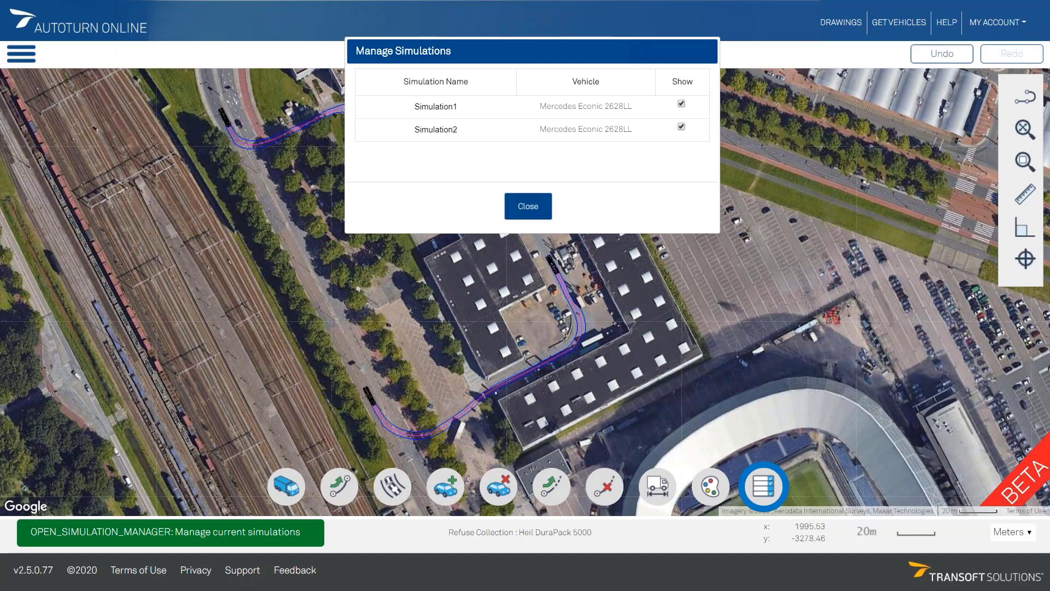
pyautogui.moveTo(502, 56); pyautogui.dragTo(500, 119)
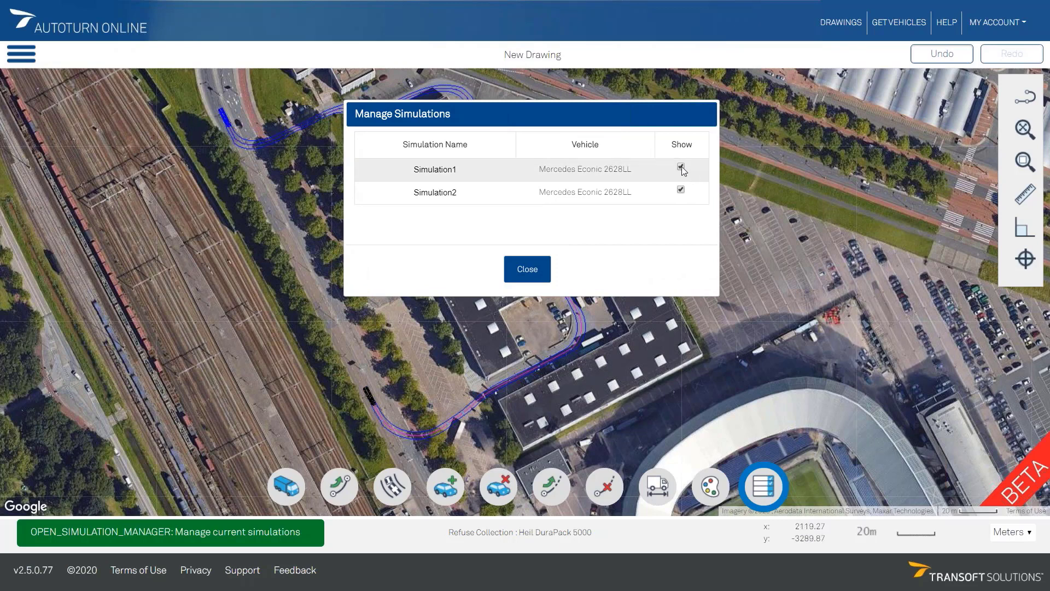
pyautogui.doubleClick(470, 169)
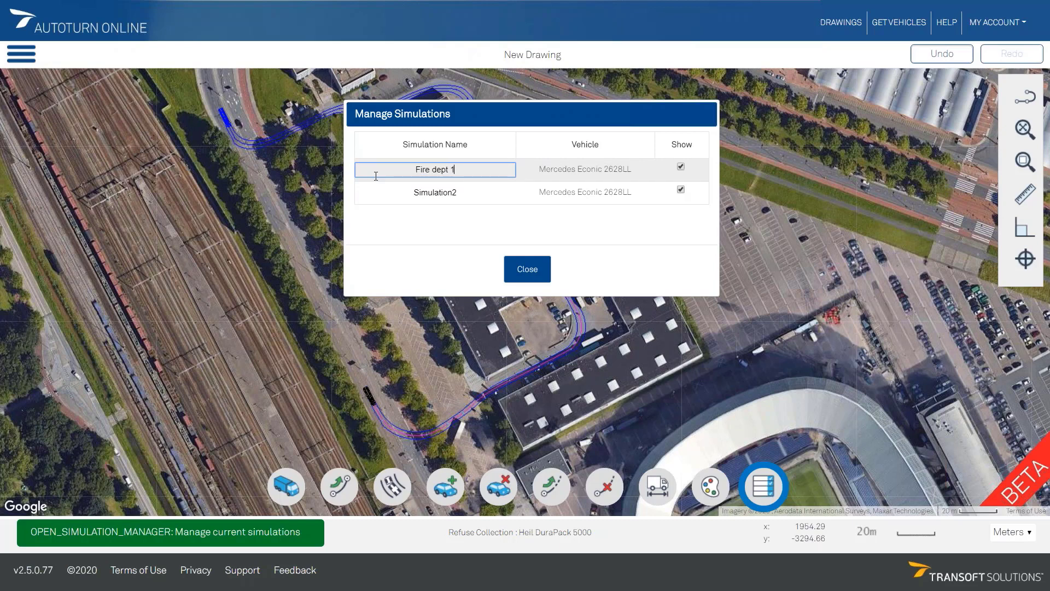
pyautogui.click(466, 191)
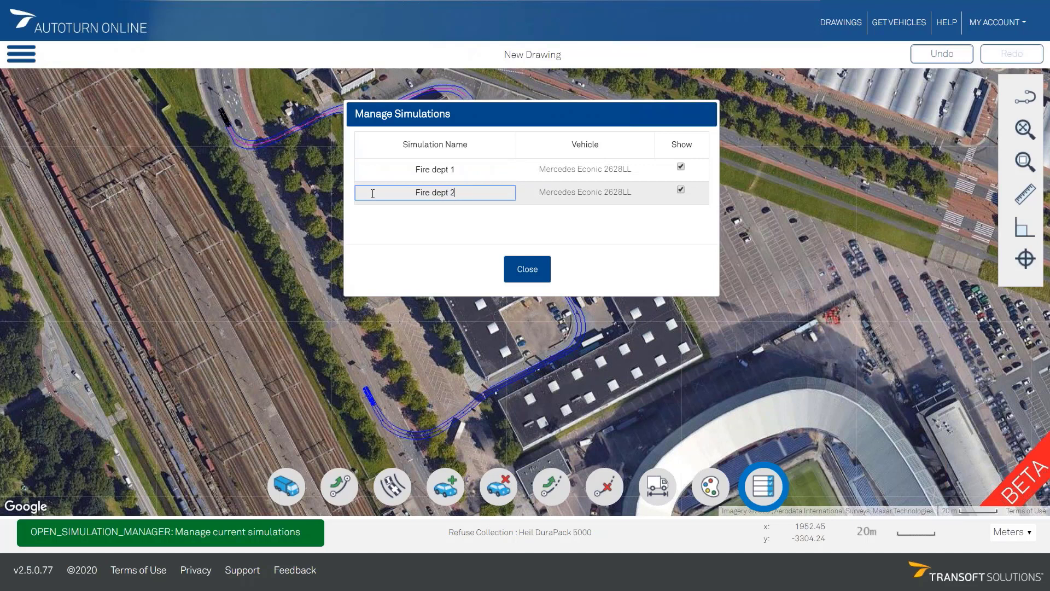
pyautogui.click(526, 273)
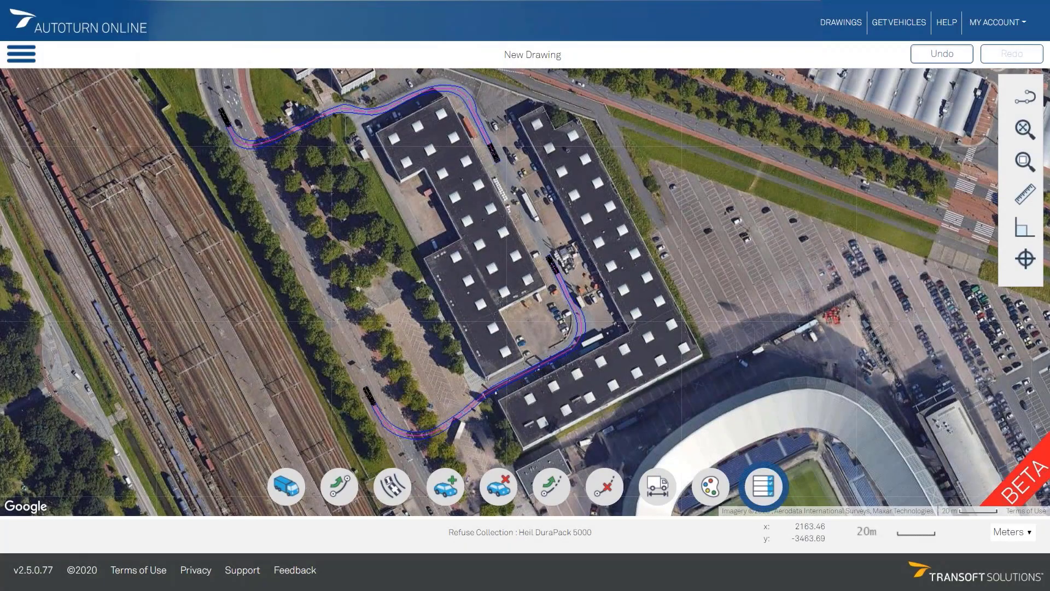
# - Hide the Fire dept 1 and Fire dept 2 simulations in the drawing
pyautogui.click(763, 486)
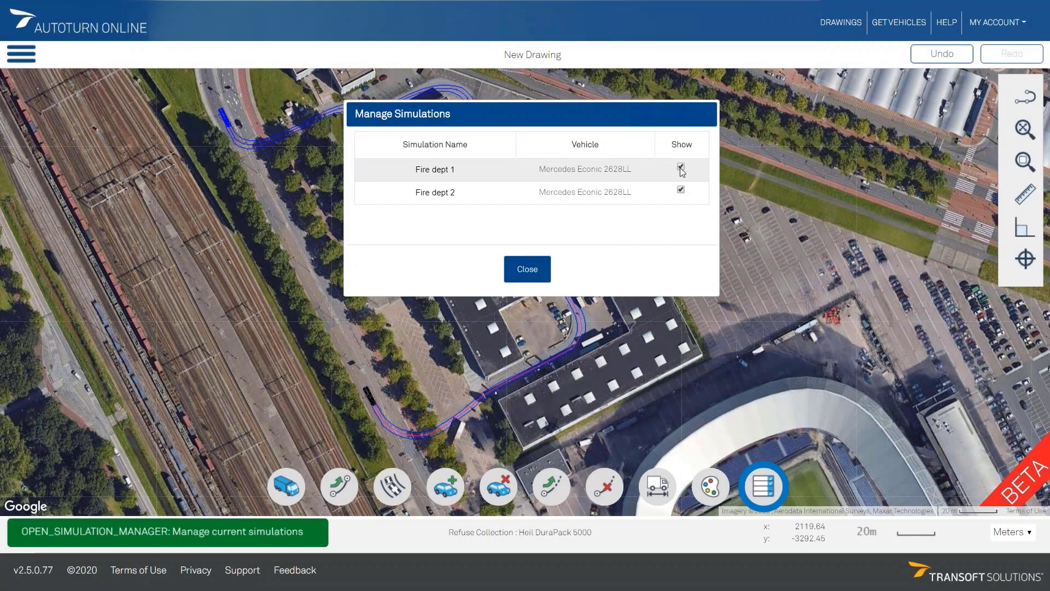
pyautogui.click(681, 167)
pyautogui.click(681, 190)
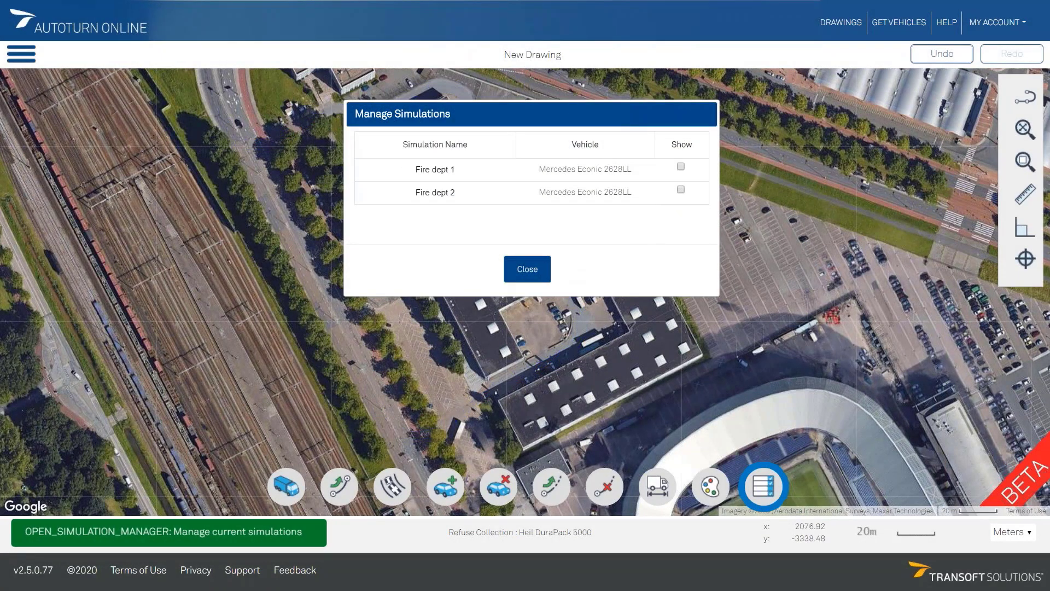
pyautogui.click(527, 269)
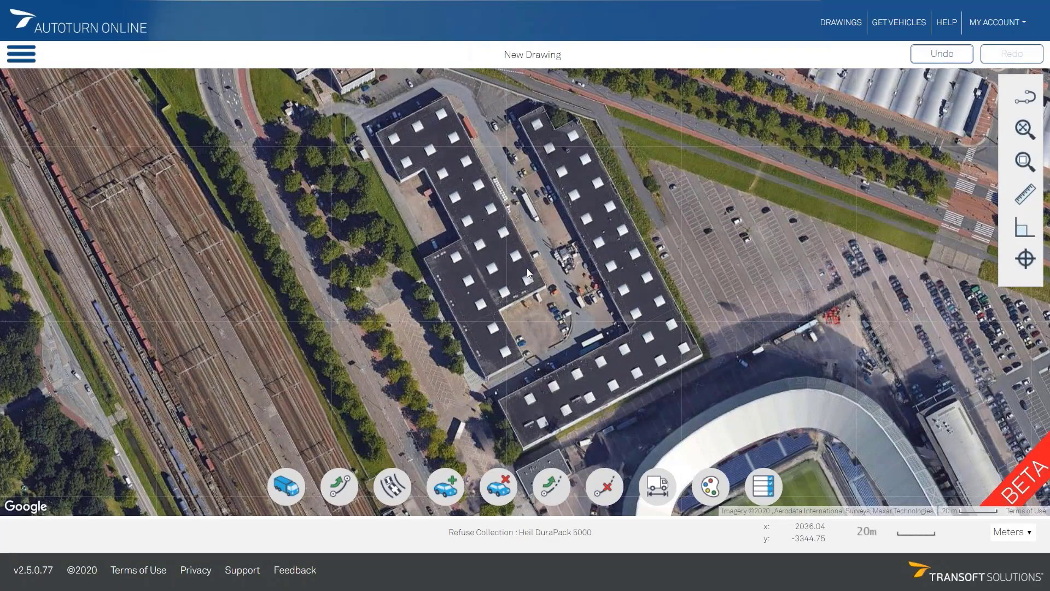
# - Start an arc path with the refuse truck on the road beside the herringbone parking lot and turn it into the lot
pyautogui.click(337, 500)
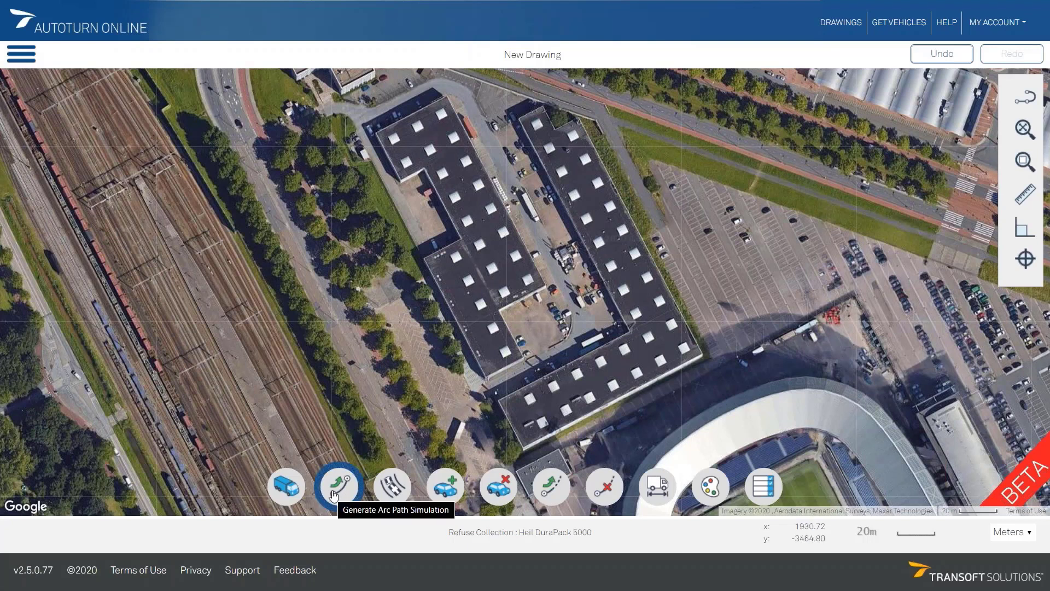
pyautogui.click(336, 498)
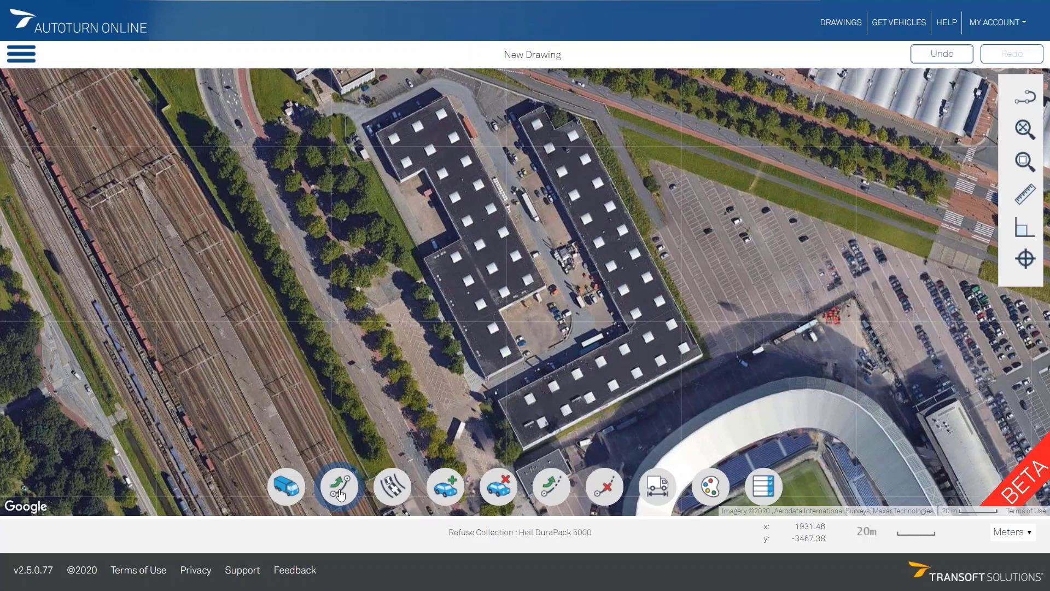
pyautogui.scroll(3, 404, 332)
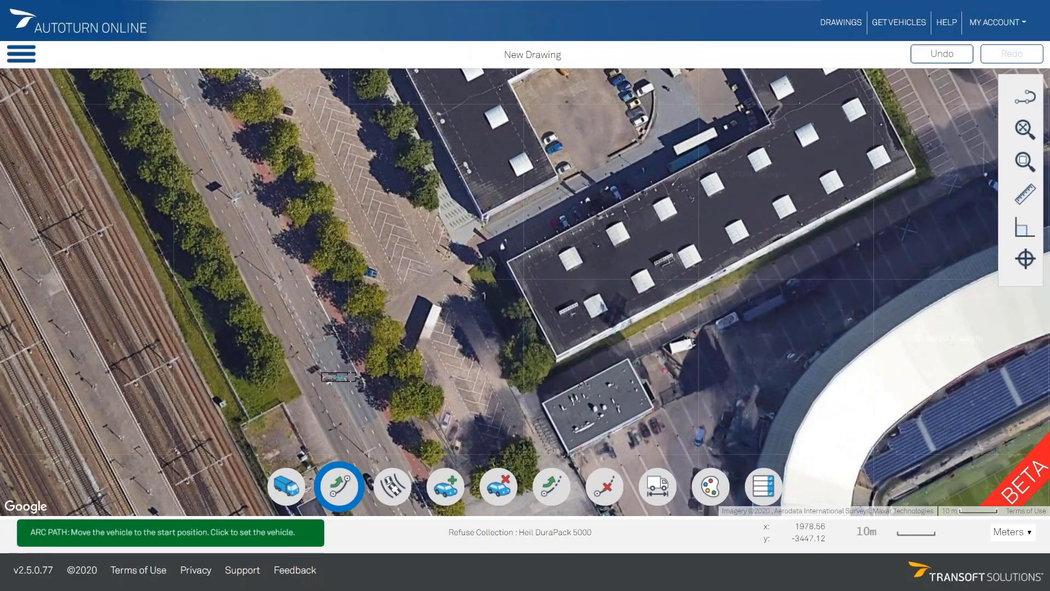
pyautogui.scroll(3, 353, 377)
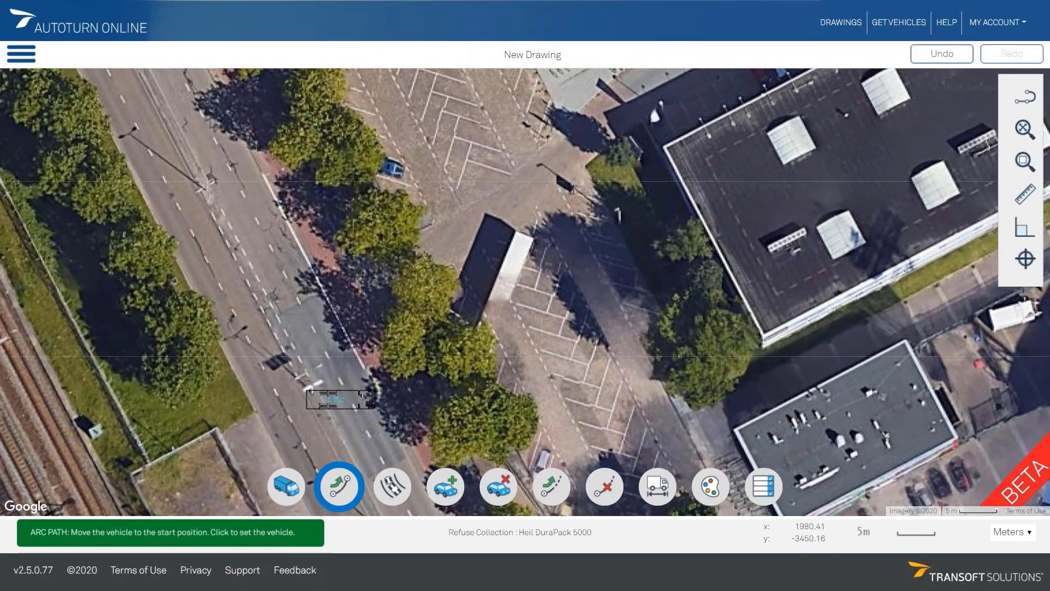
pyautogui.click(358, 396)
pyautogui.click(335, 355)
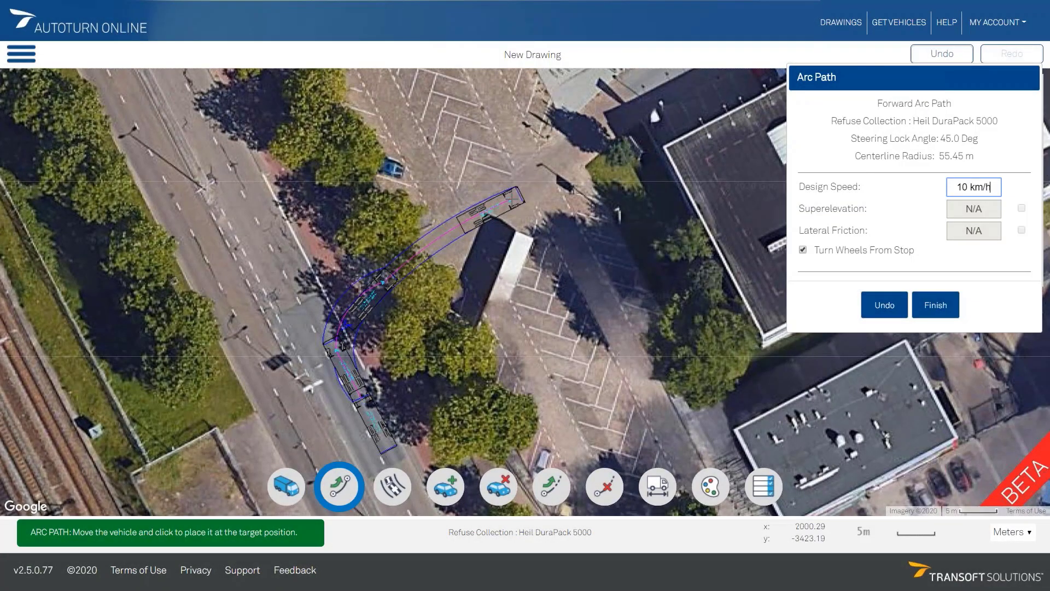
# - Extend the refuse truck's arc path northeast across the parking lot and through the southern passage between the warehouse buildings
pyautogui.moveTo(611, 131); pyautogui.dragTo(437, 268)
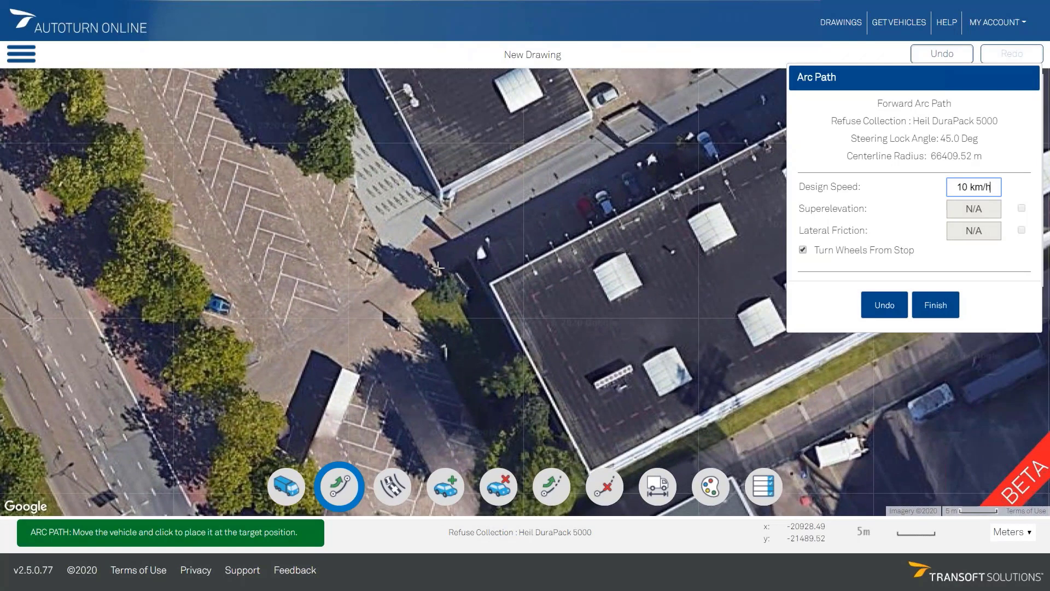
pyautogui.click(562, 182)
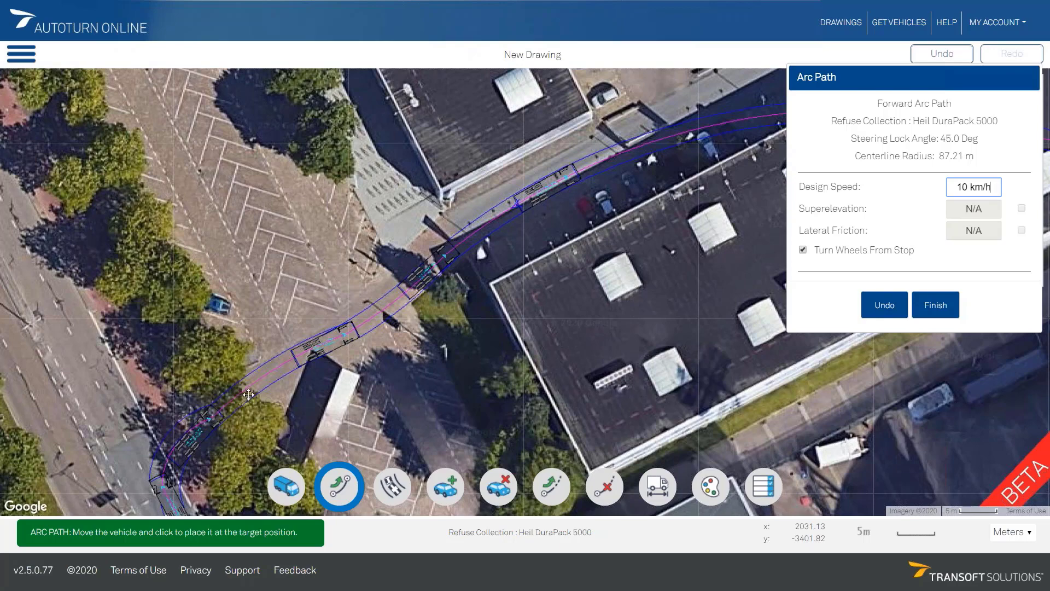
pyautogui.moveTo(511, 242); pyautogui.dragTo(261, 435)
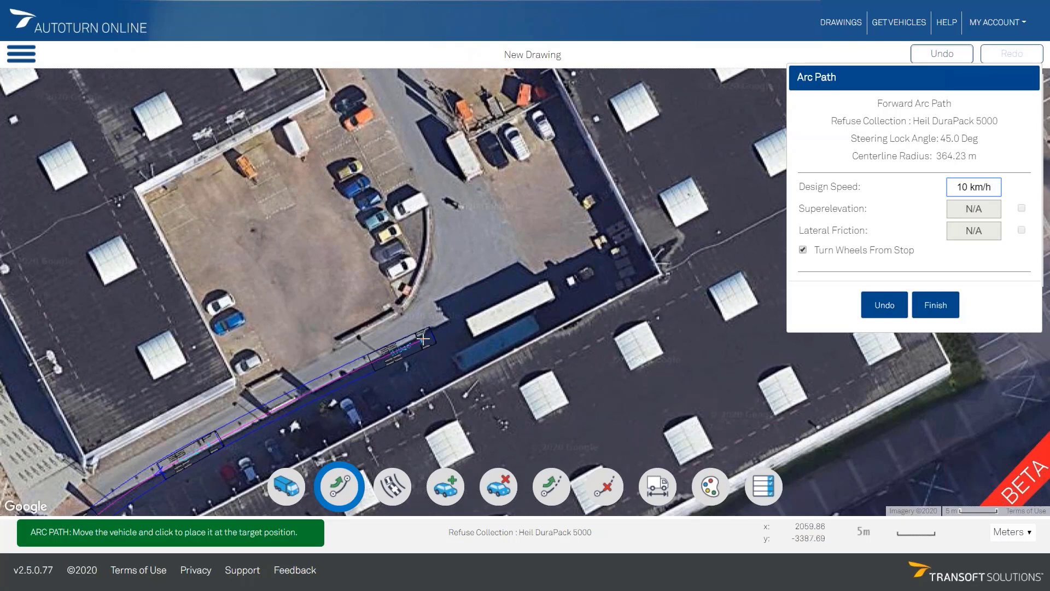
# - Reverse the refuse truck from the end of the passage into the far corner of the small parking yard, and finish the path
pyautogui.click(372, 368)
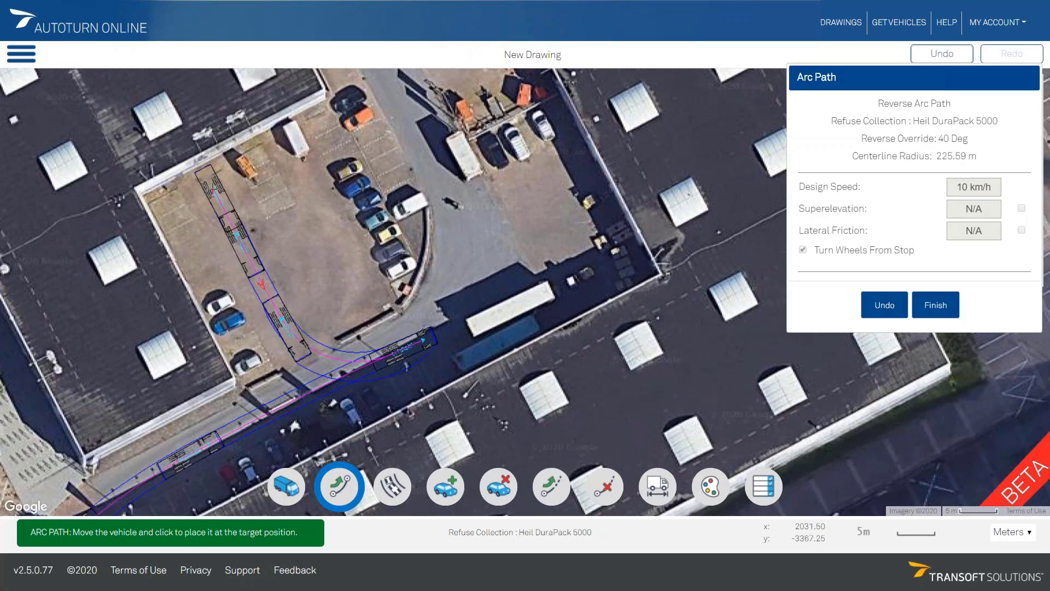
pyautogui.click(213, 189)
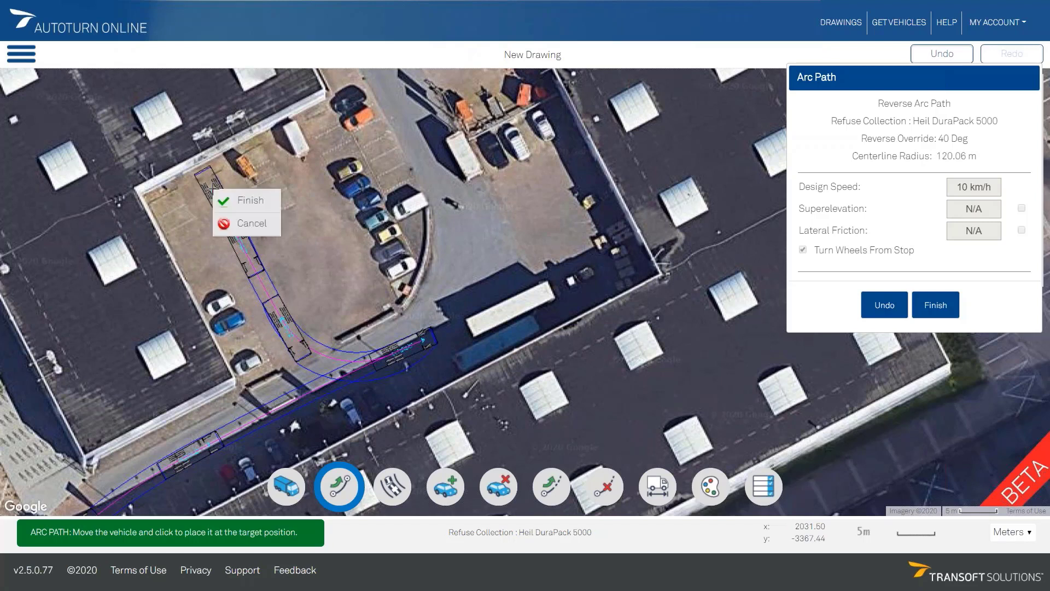
pyautogui.click(247, 203)
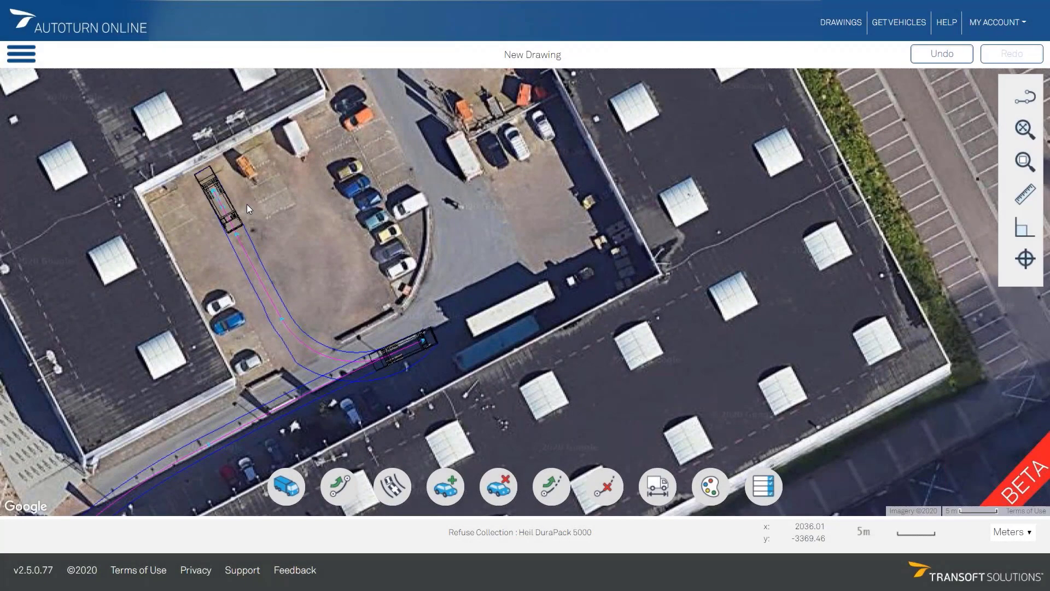
# - Start another arc path with the refuse truck in the inner yard beside the row of parked cars, facing northwest
pyautogui.scroll(-2, 531, 294)
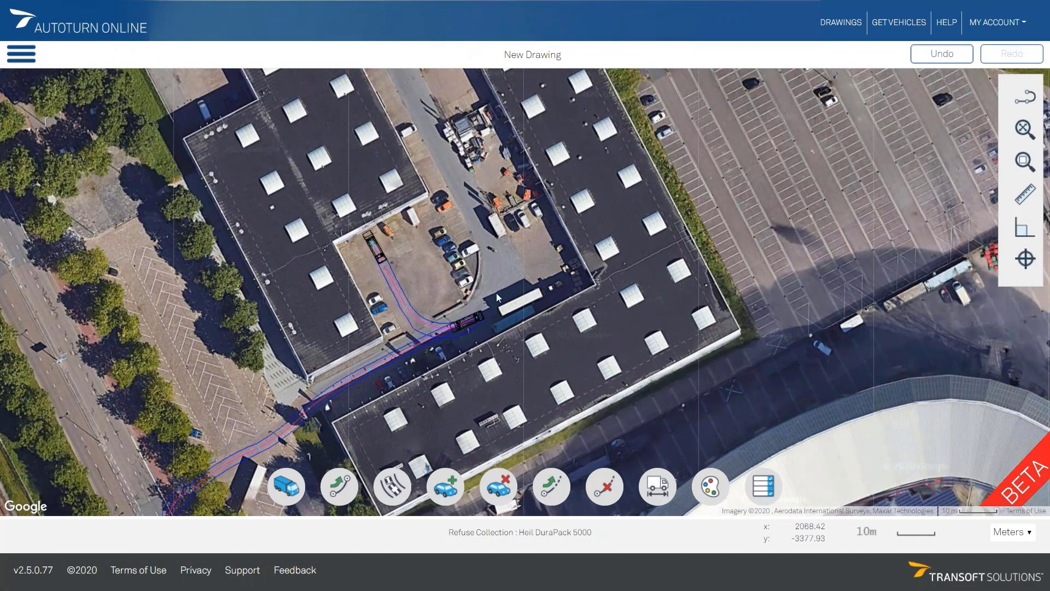
pyautogui.moveTo(496, 293); pyautogui.dragTo(466, 321)
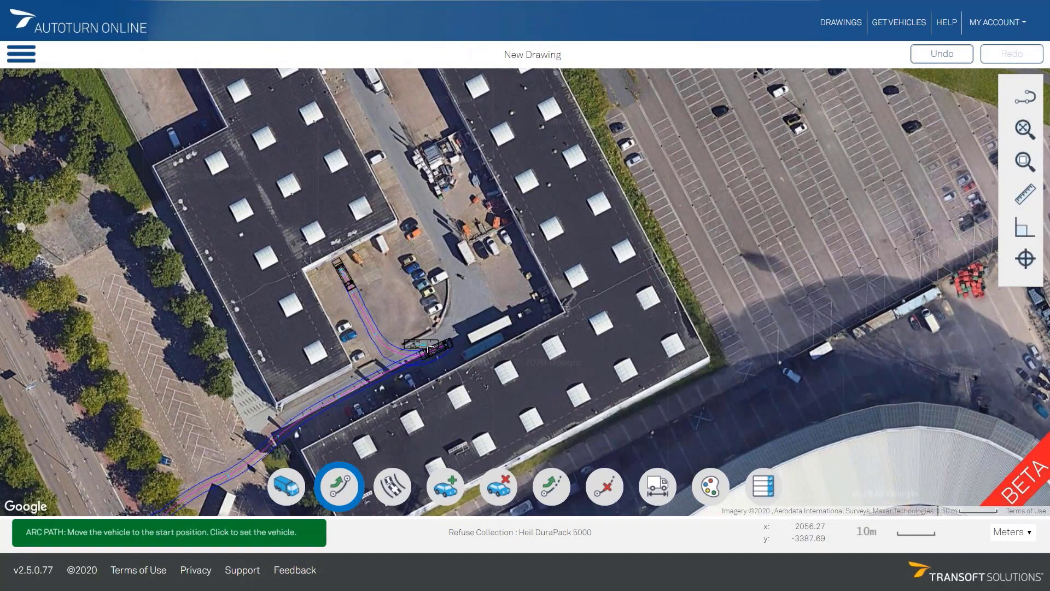
pyautogui.scroll(3, 458, 296)
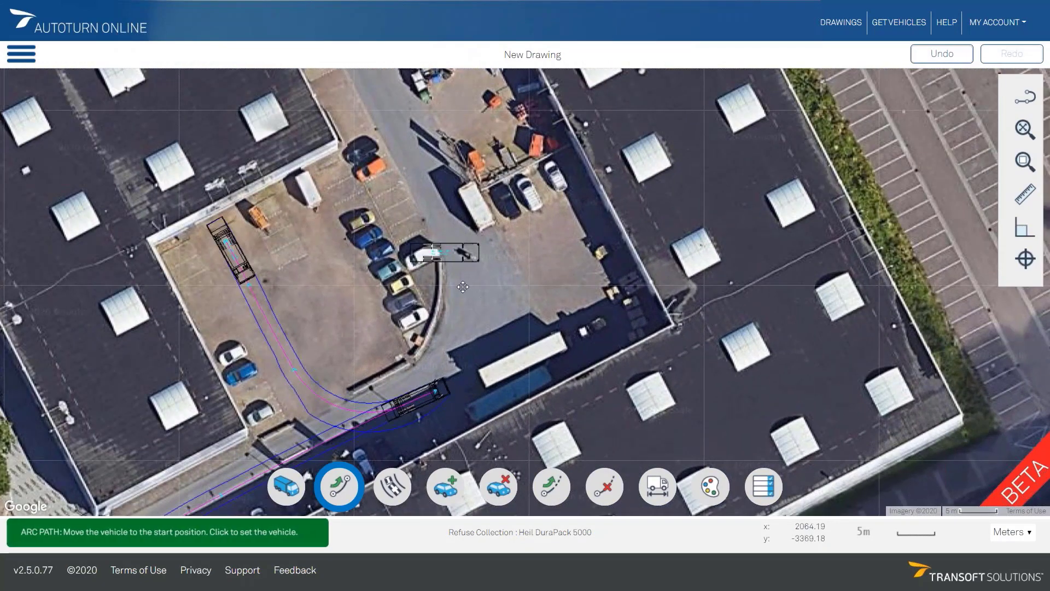
pyautogui.click(463, 286)
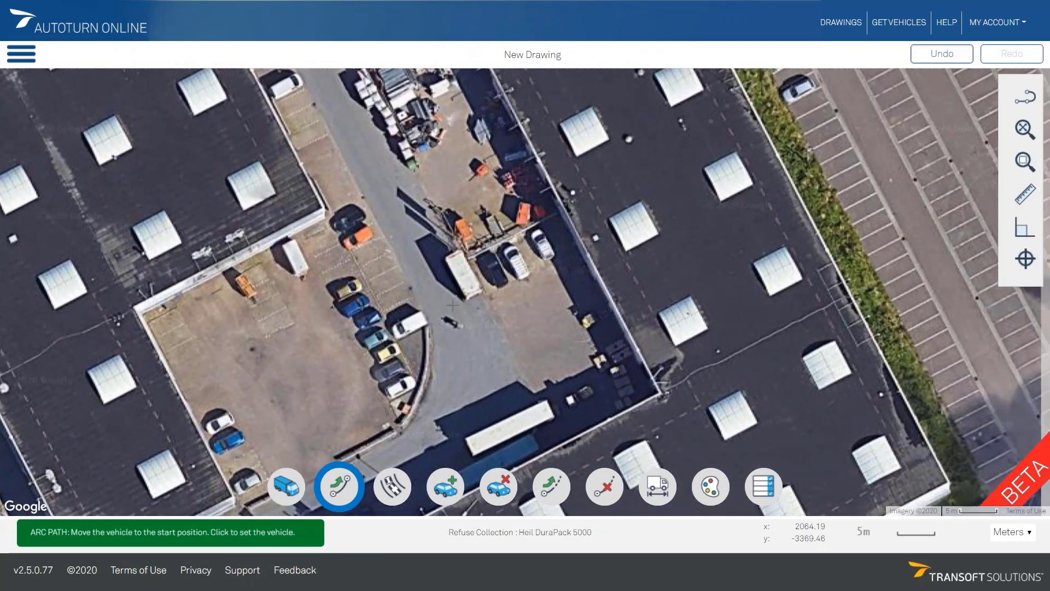
pyautogui.click(424, 274)
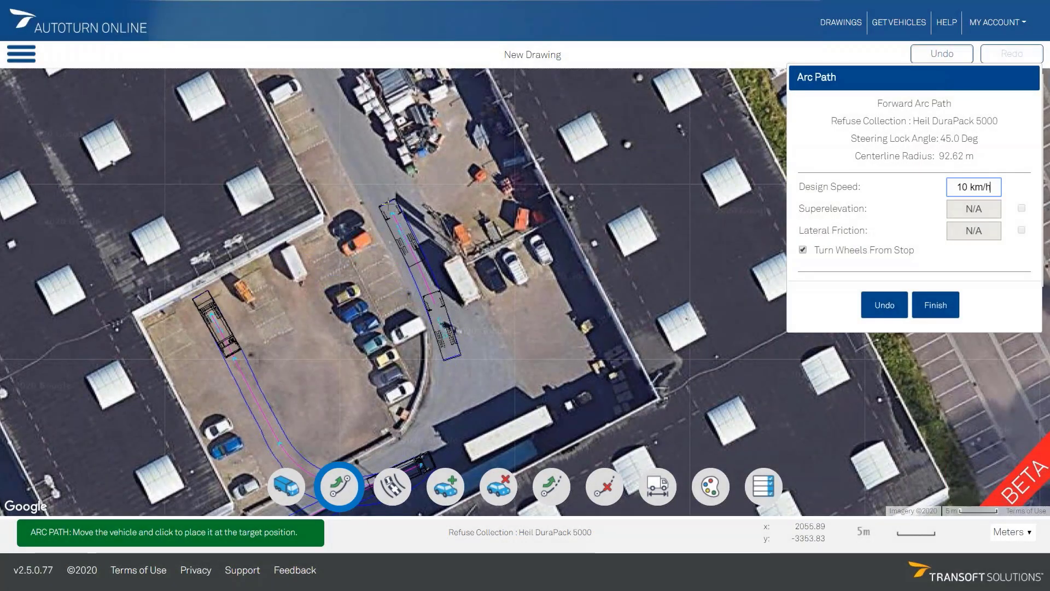
# - Extend the refuse truck's arc path forward between the warehouse buildings, around the northern corner and west to the office building
pyautogui.scroll(-1, 383, 199)
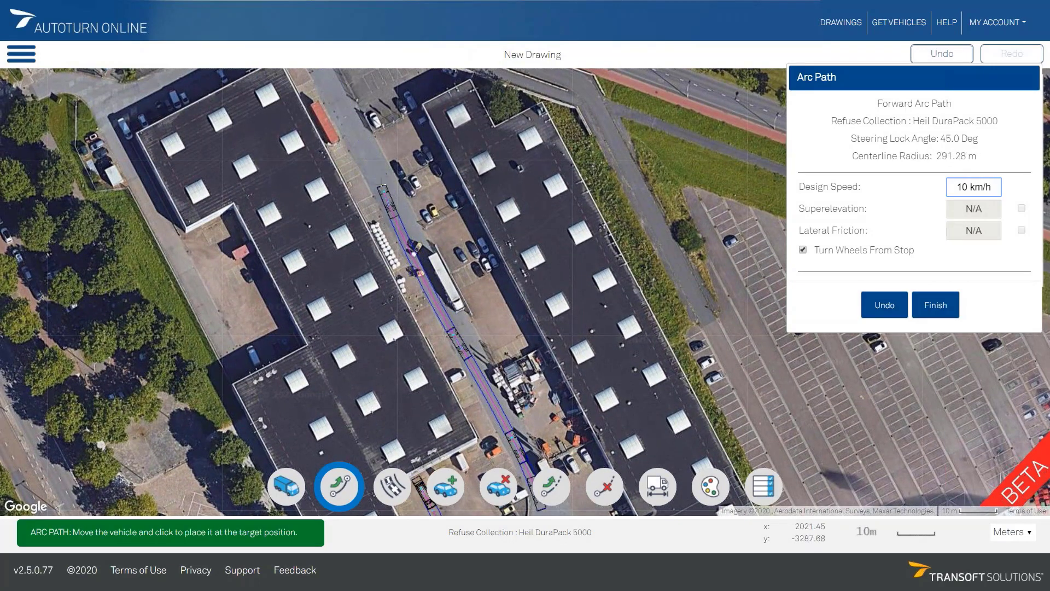
pyautogui.moveTo(337, 99); pyautogui.dragTo(448, 366)
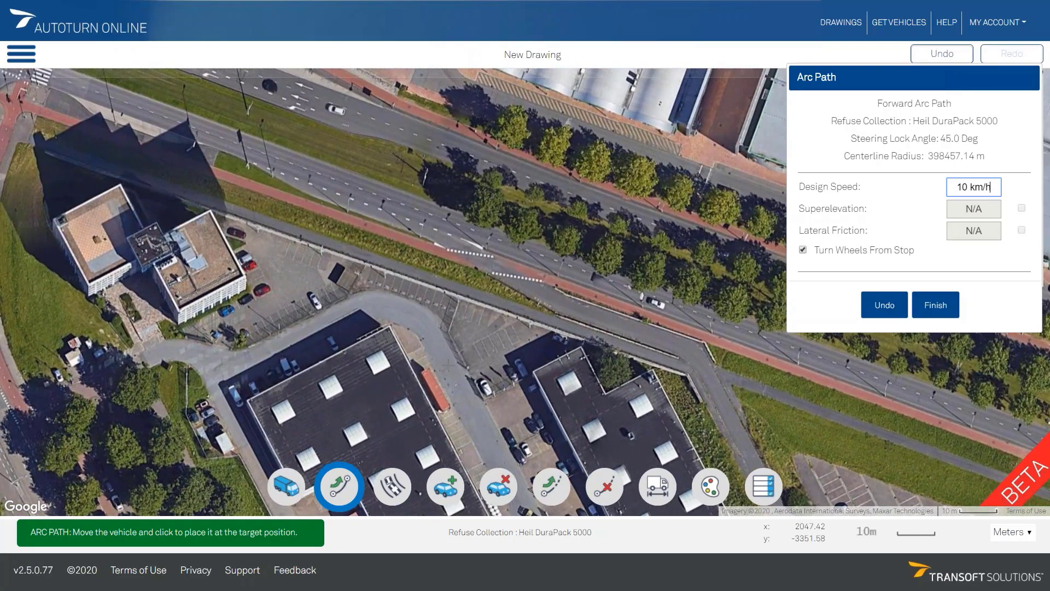
pyautogui.scroll(1, 444, 354)
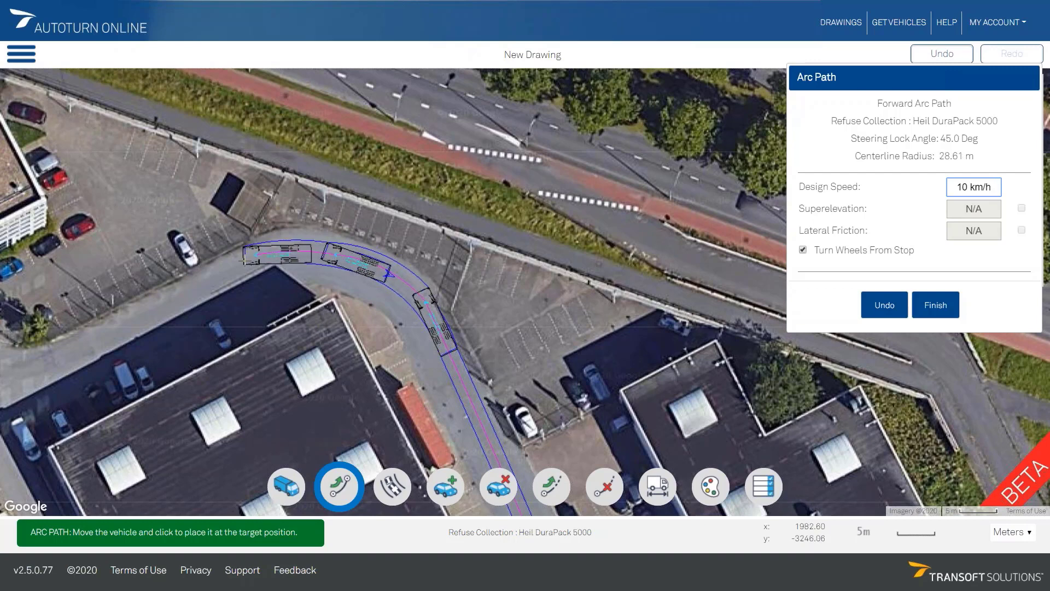
pyautogui.moveTo(171, 326); pyautogui.dragTo(422, 275)
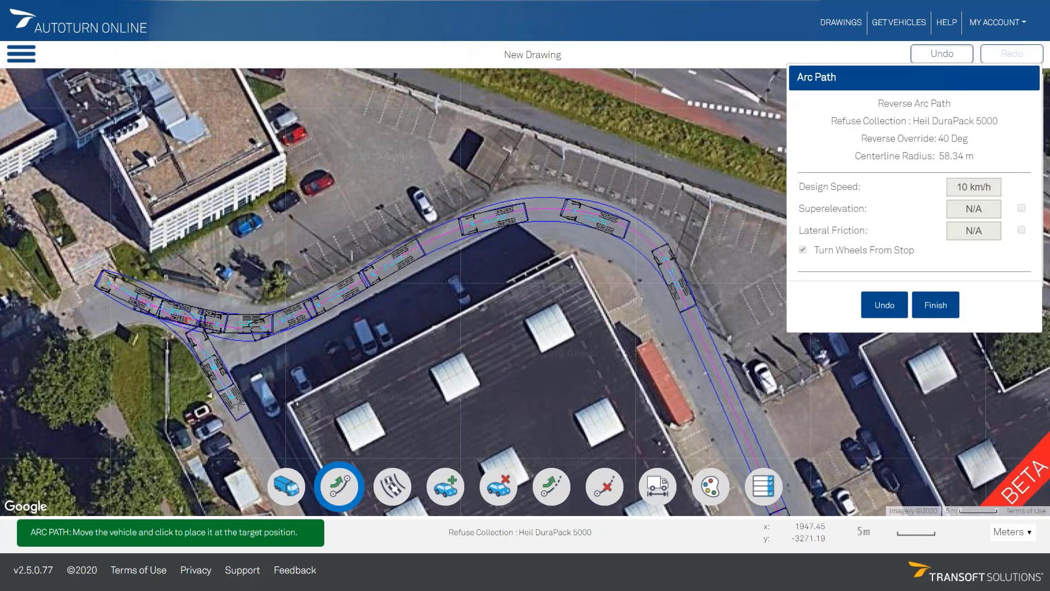
# - Reverse the refuse truck along the warehouse's west side into the recessed yard beside the red container, and finish the arc path
pyautogui.moveTo(254, 437); pyautogui.dragTo(216, 283)
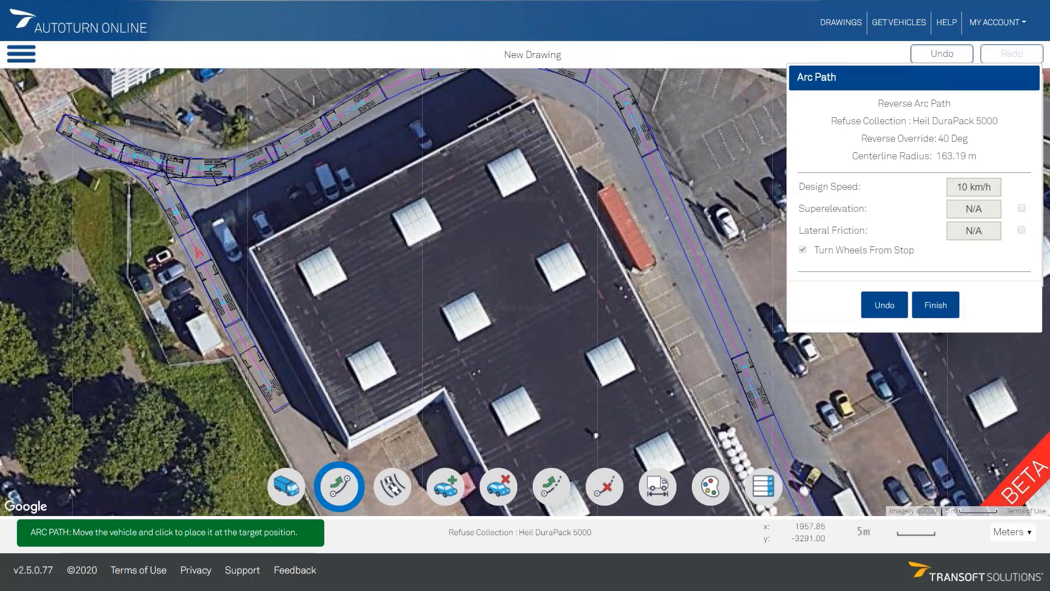
pyautogui.moveTo(278, 413); pyautogui.dragTo(251, 346)
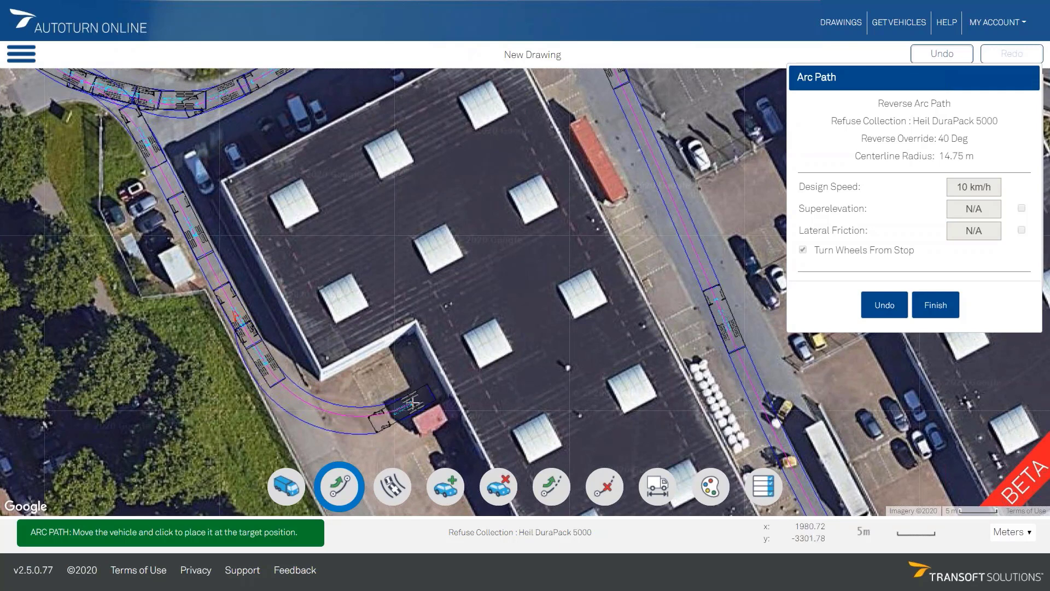
pyautogui.rightClick(413, 402)
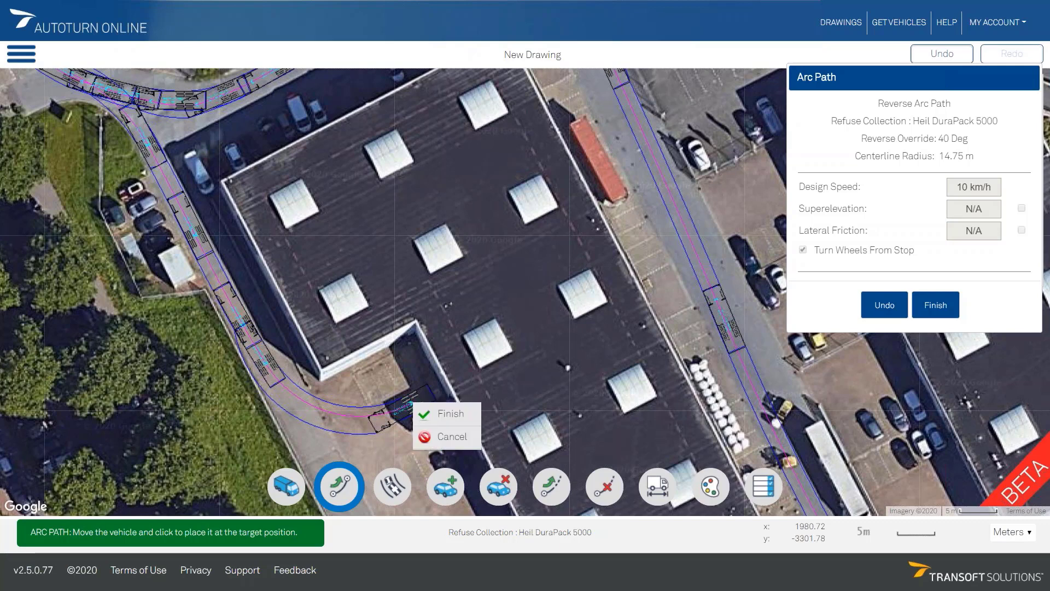
pyautogui.click(445, 416)
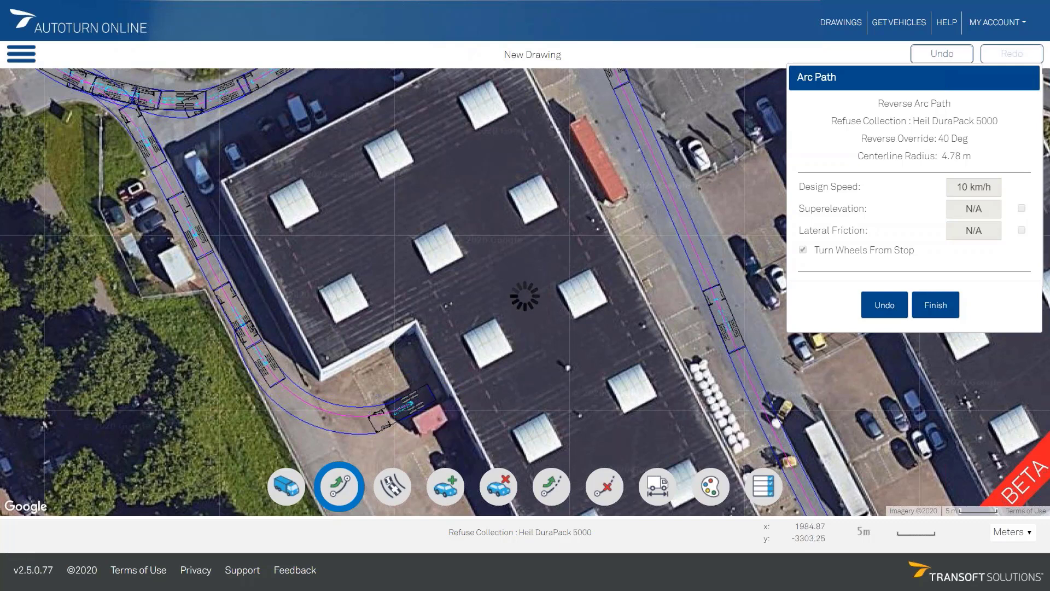
# - Hide Simulation1 and show Fire dept 2 alongside Simulation2 in the simulation manager
pyautogui.scroll(-1, 533, 352)
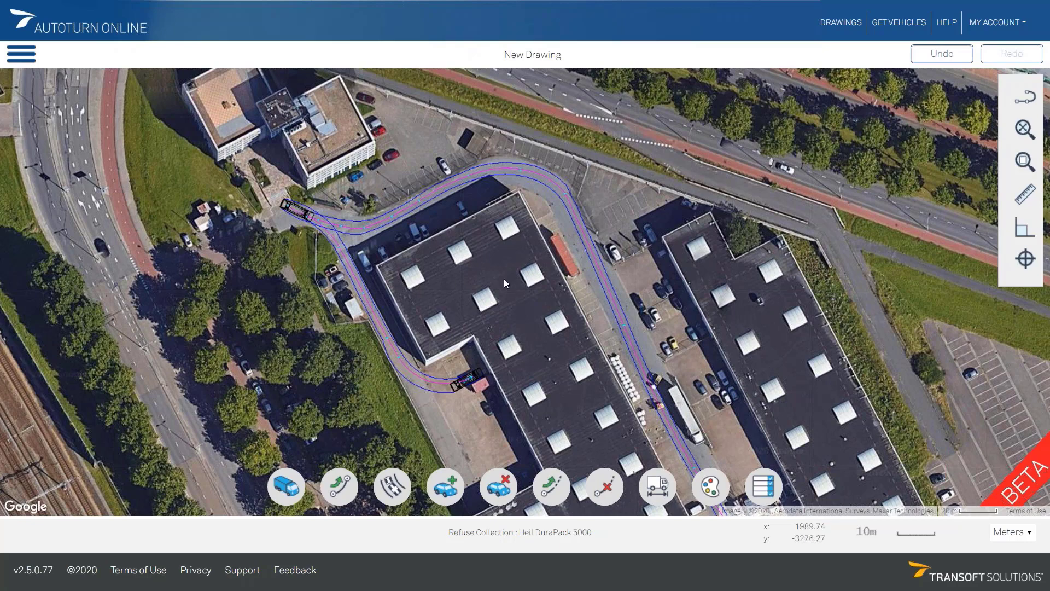
pyautogui.scroll(-1, 503, 278)
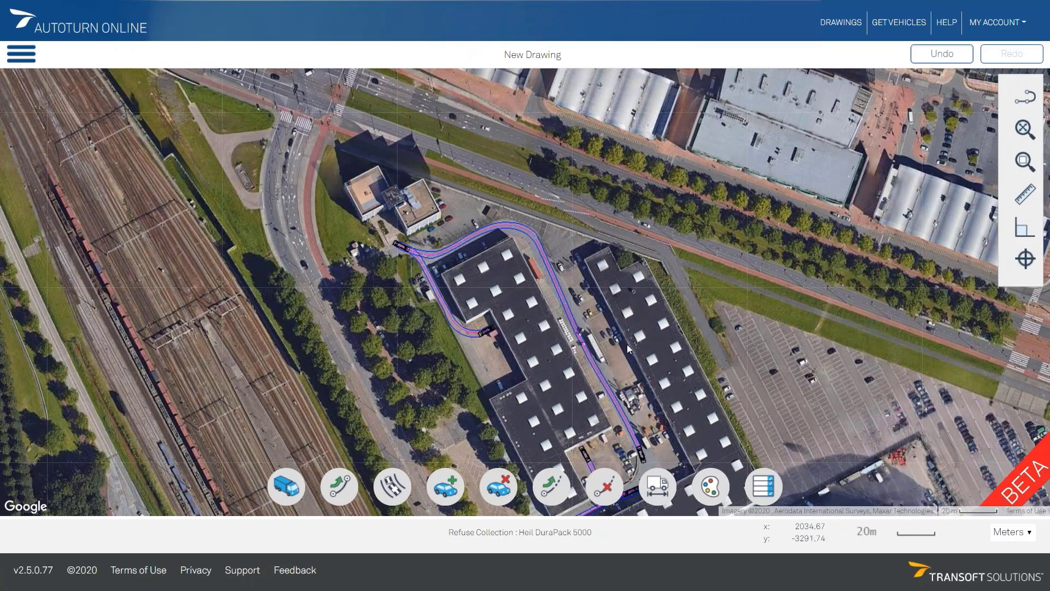
pyautogui.moveTo(562, 399); pyautogui.dragTo(550, 256)
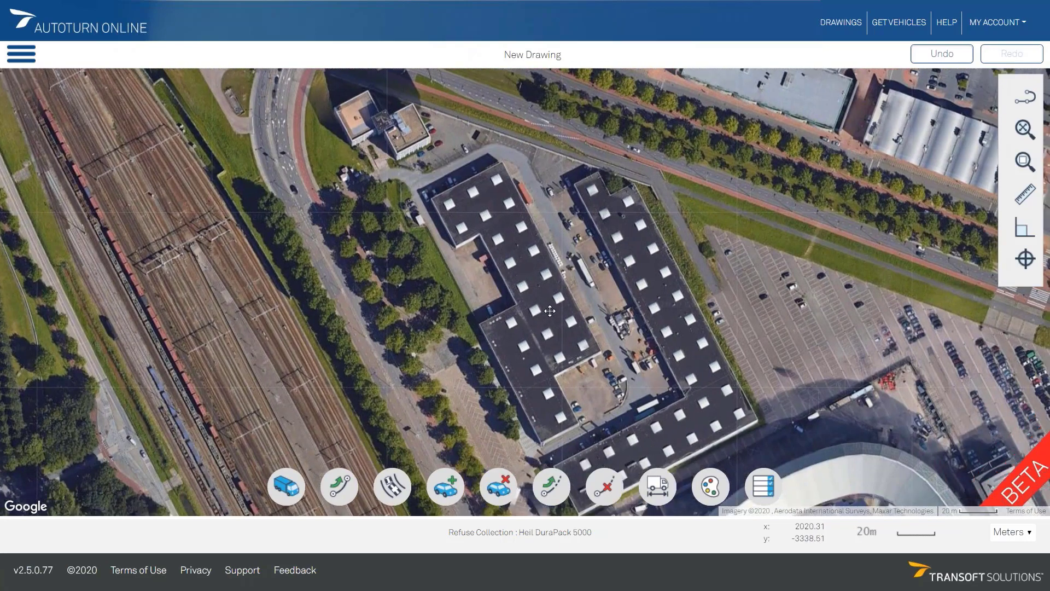
pyautogui.moveTo(658, 330); pyautogui.dragTo(634, 281)
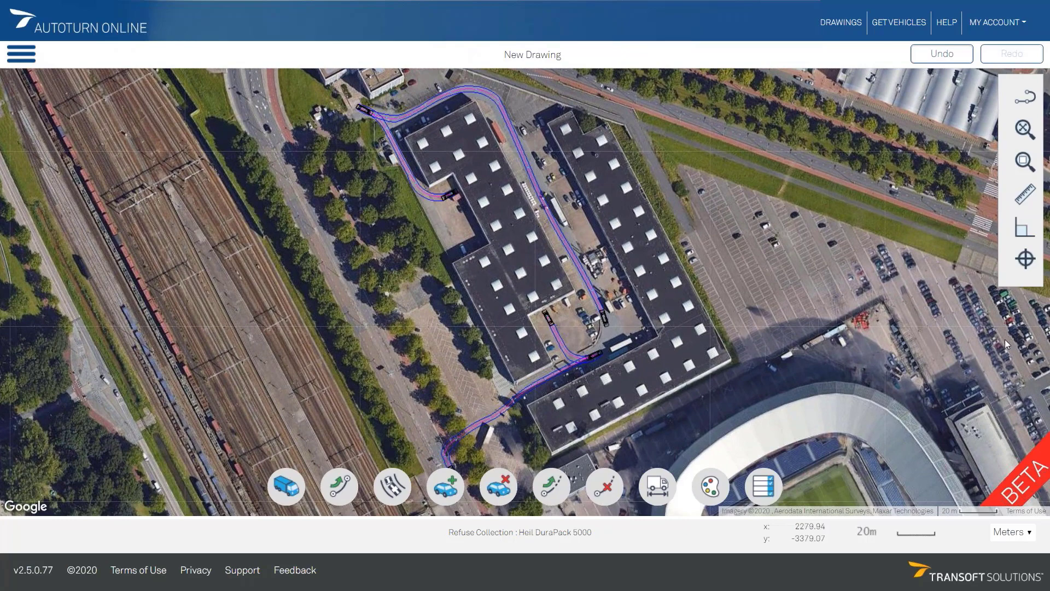
pyautogui.click(764, 498)
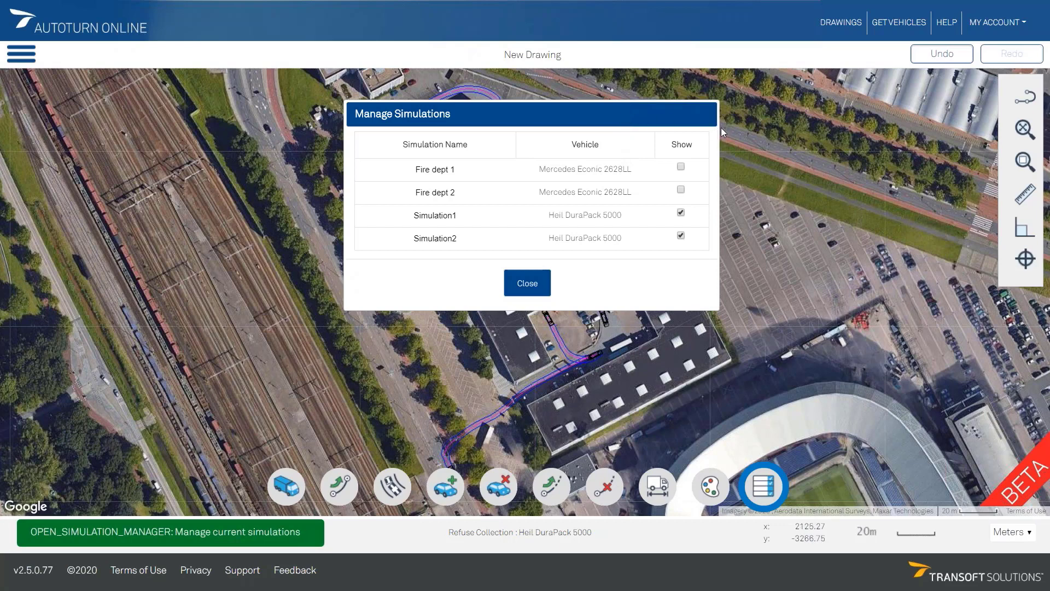
pyautogui.click(680, 213)
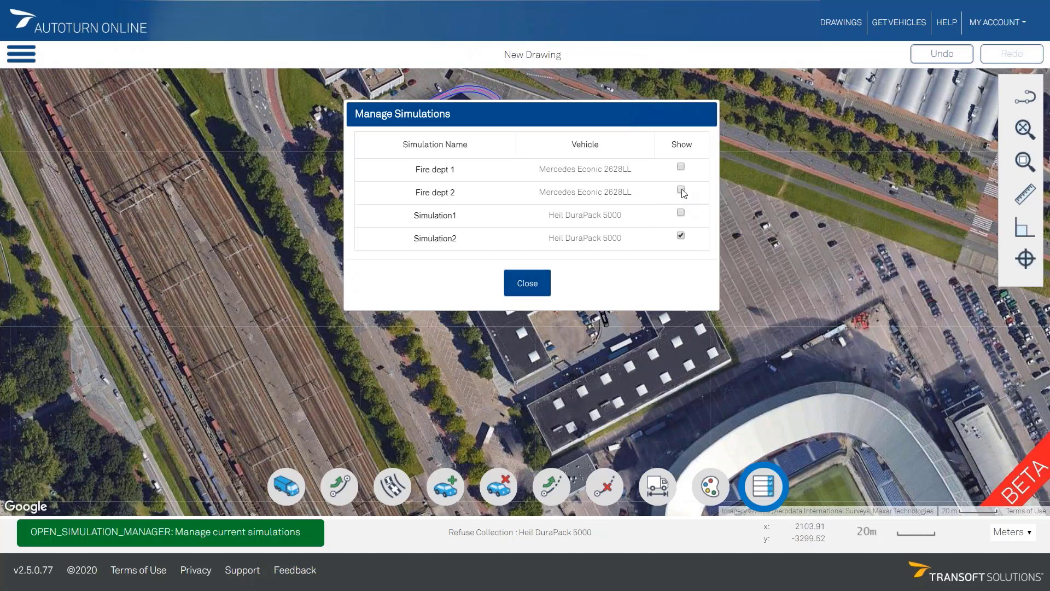
pyautogui.click(681, 190)
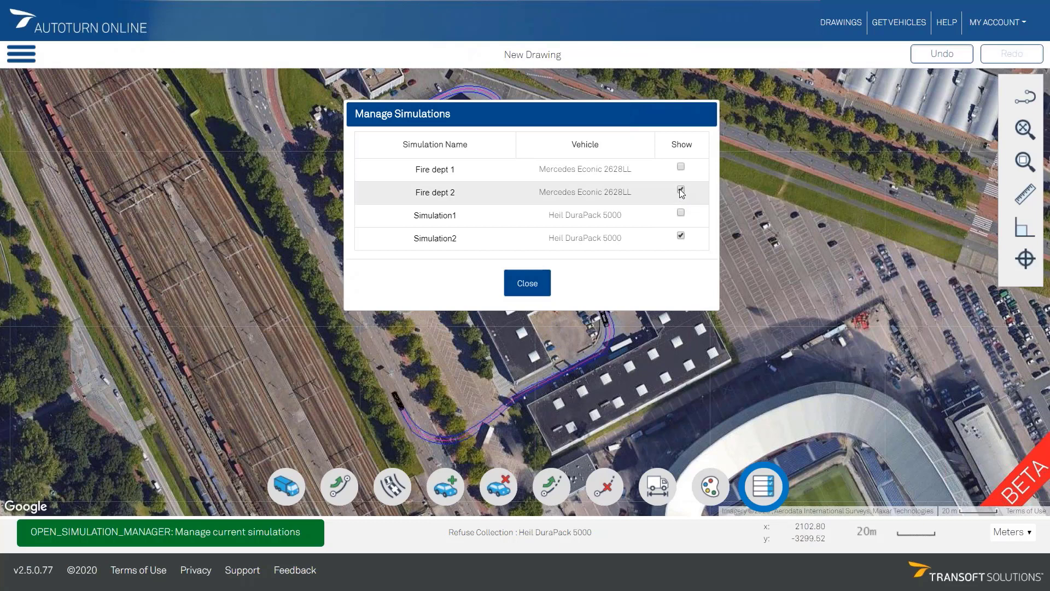
pyautogui.click(529, 284)
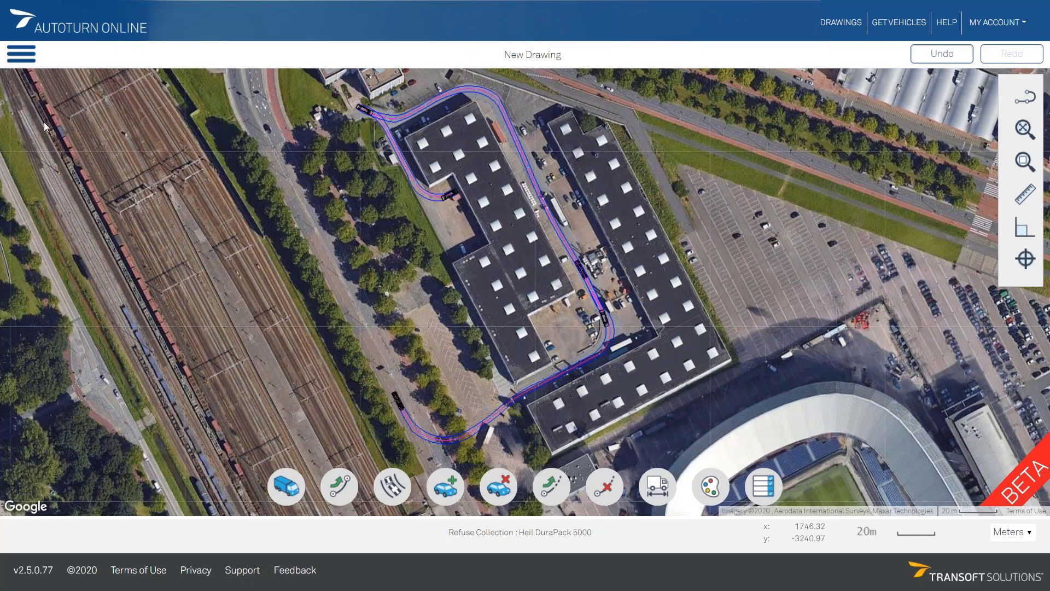
# - Save the drawing under the name "Acces check"
pyautogui.click(32, 62)
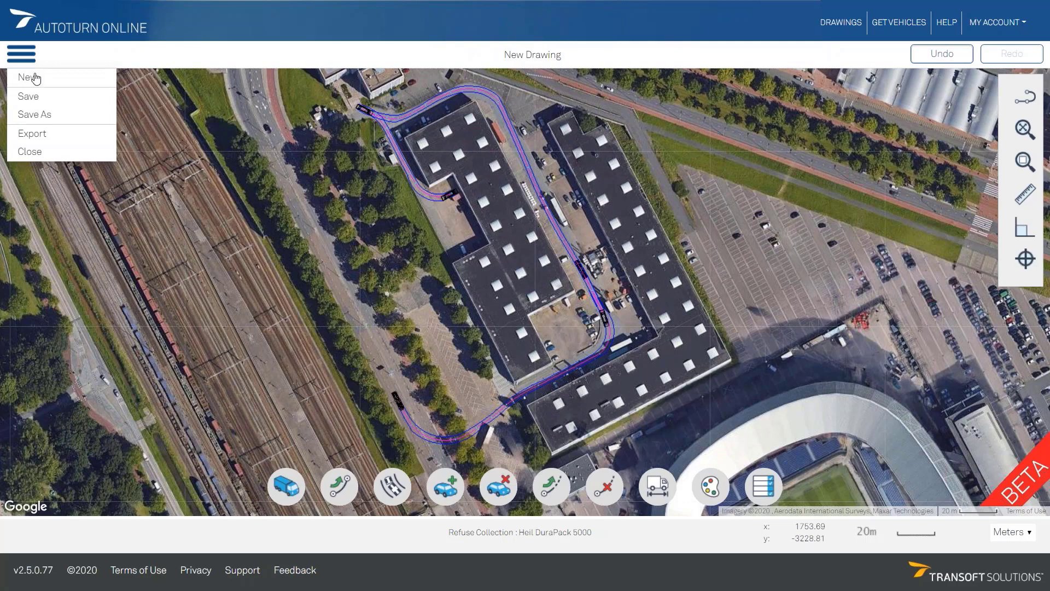
pyautogui.click(32, 96)
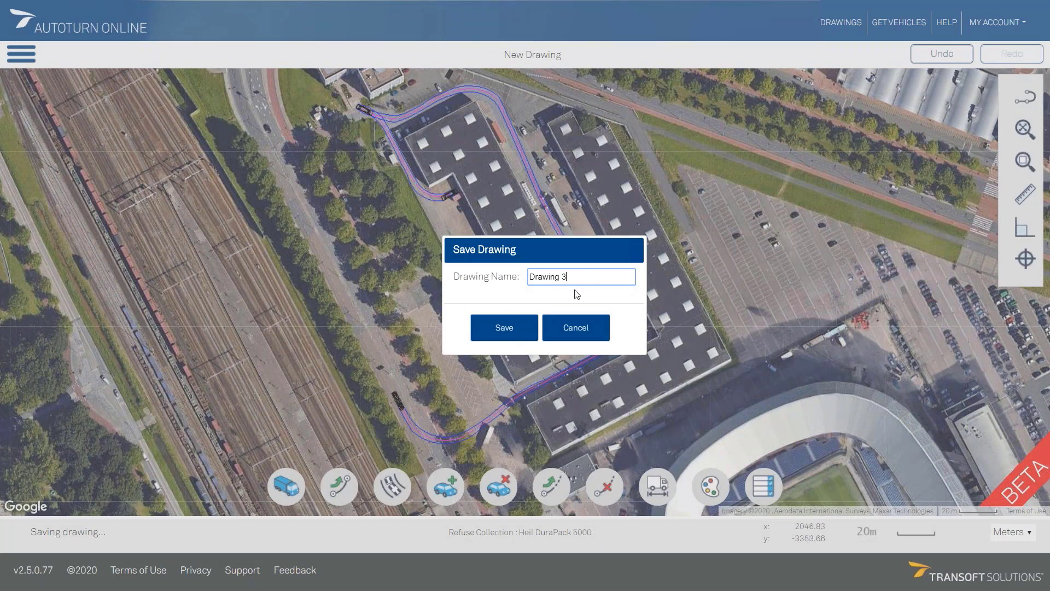
pyautogui.moveTo(564, 276); pyautogui.dragTo(516, 274)
pyautogui.write('Acces check')
pyautogui.click(513, 331)
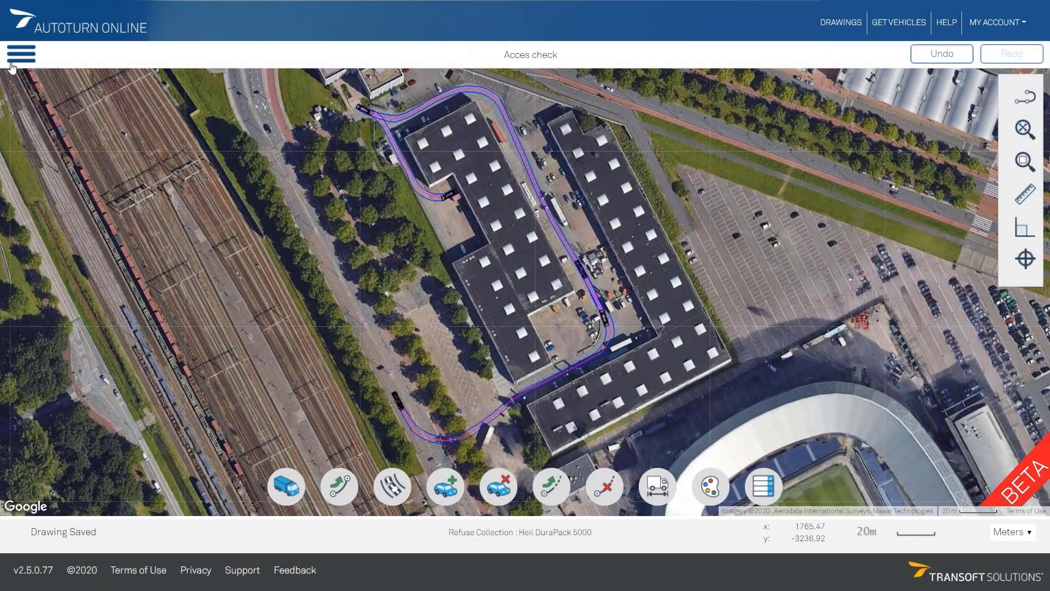
# - Export the drawing as the PNG image "Acces check.png" to the Exports folder, and view the exported picture
pyautogui.click(16, 57)
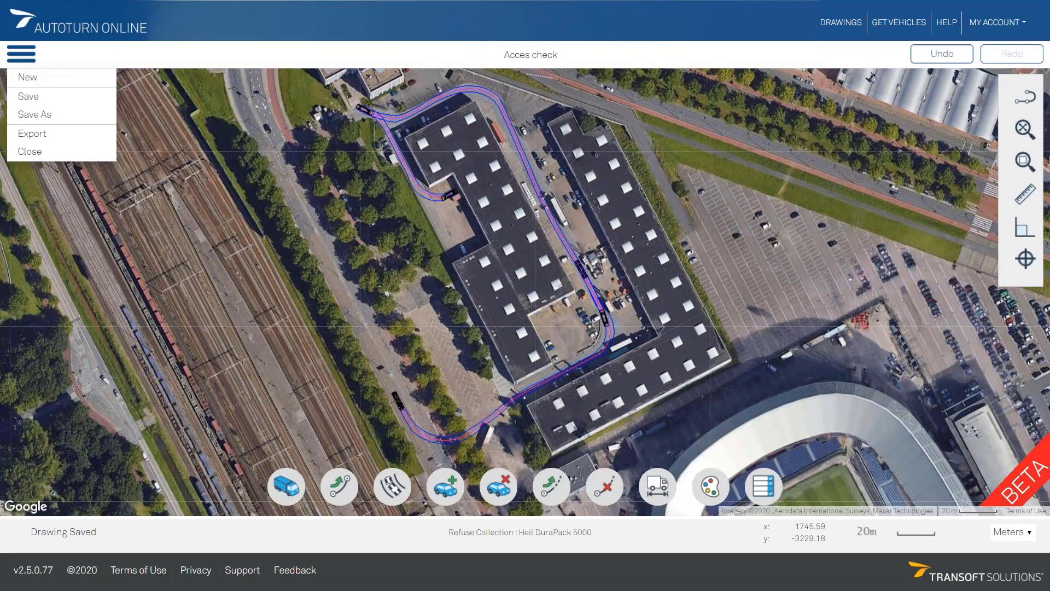
pyautogui.click(57, 137)
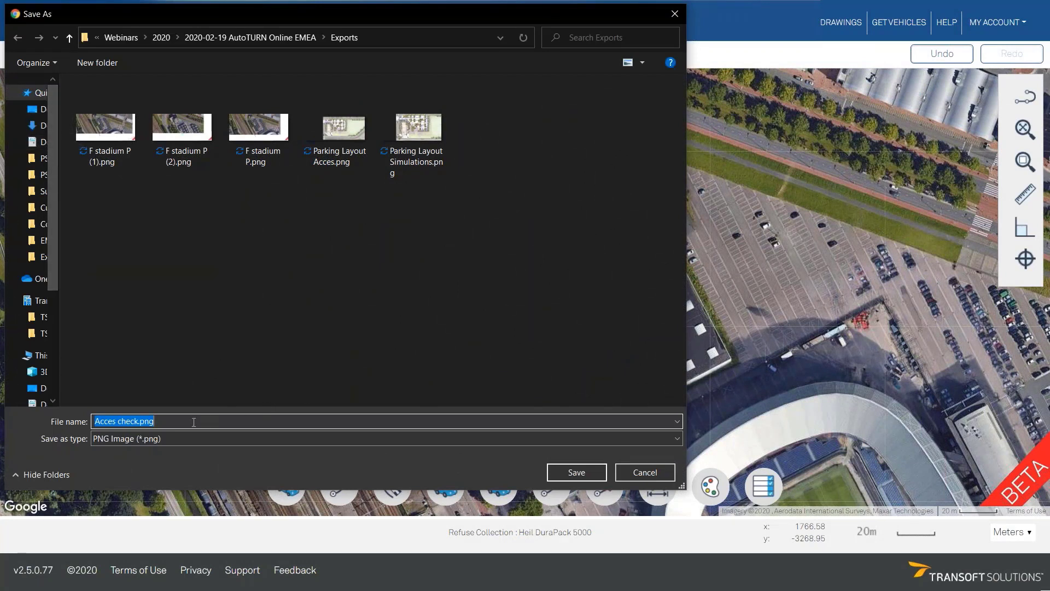
pyautogui.click(588, 474)
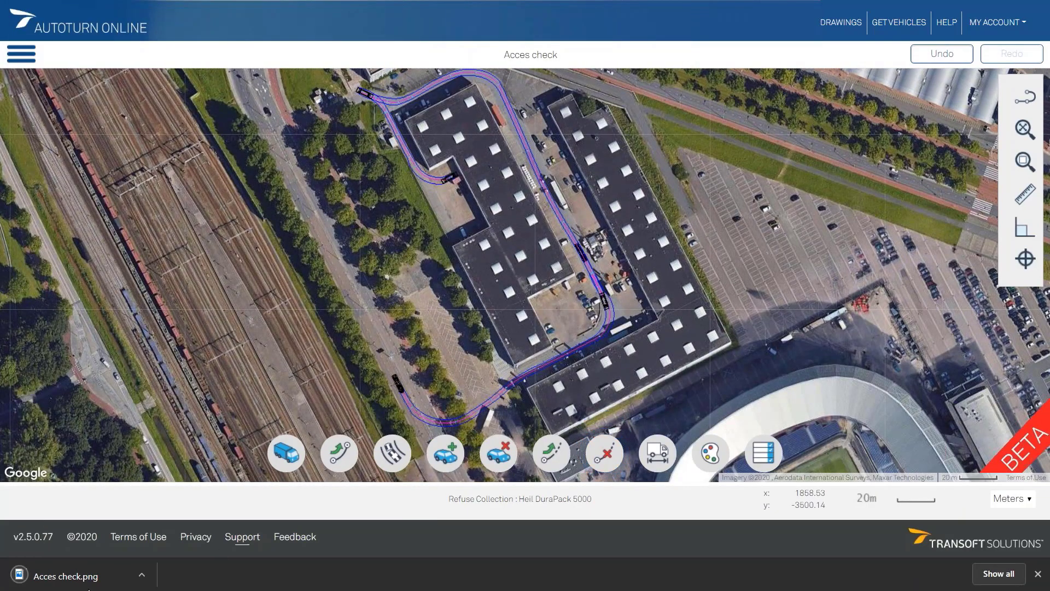
pyautogui.click(50, 577)
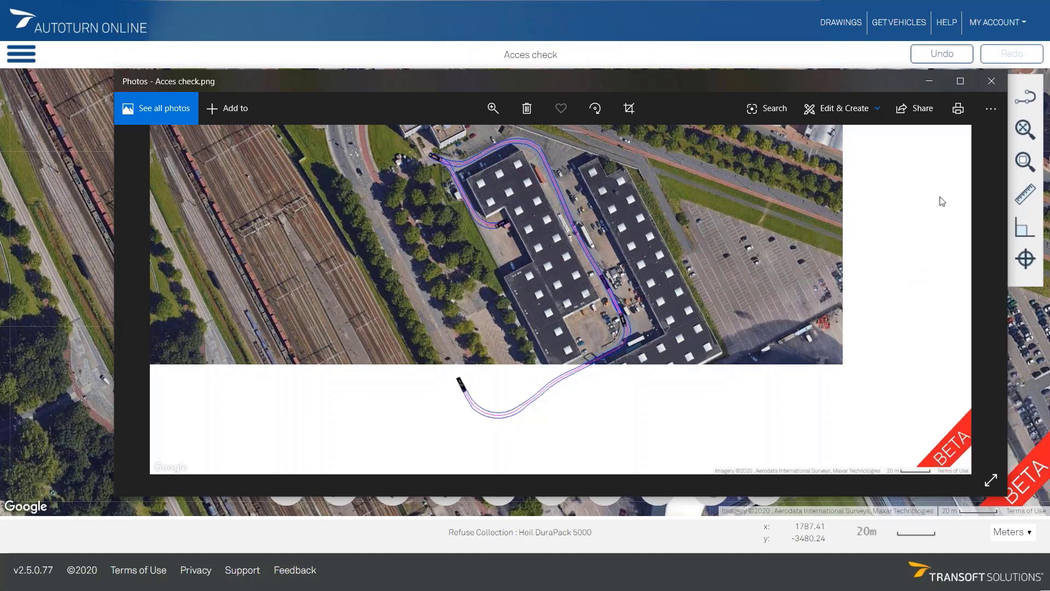
pyautogui.click(992, 81)
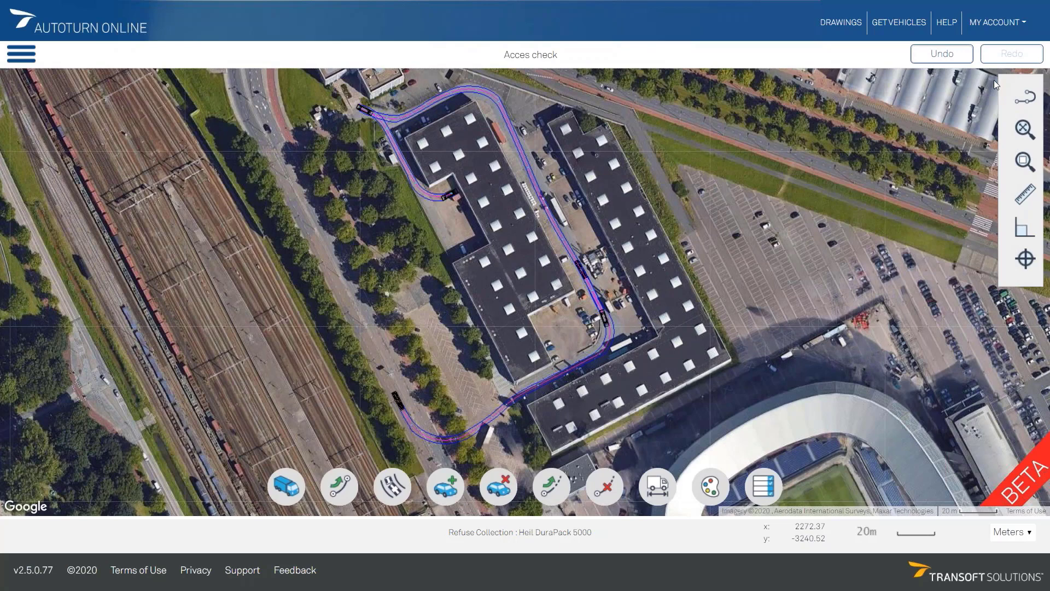